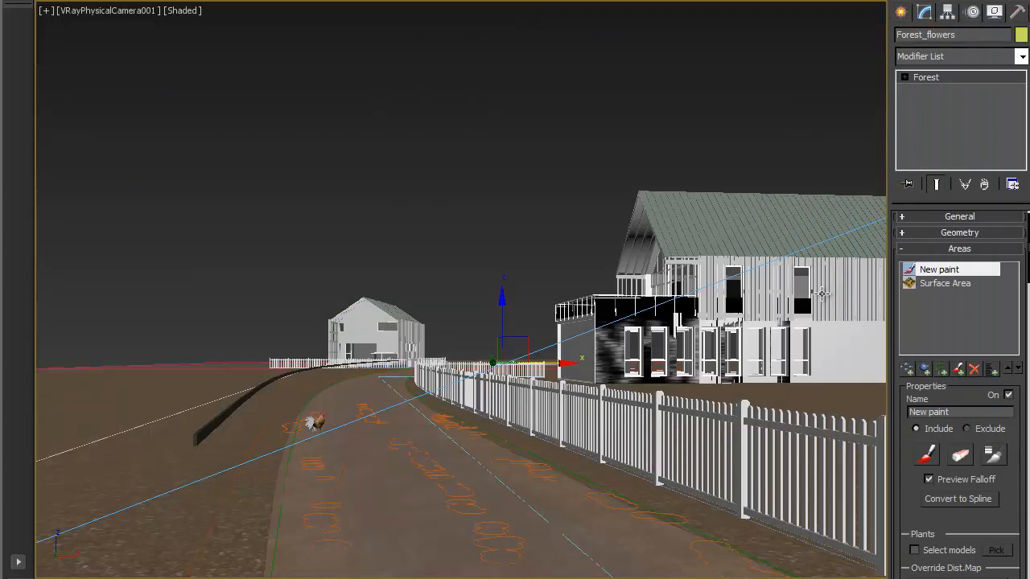
Create a Forest Pro object on the Spline_Rickety_Fences spline beside the road and switch to the perspective view
left_click(900, 12)
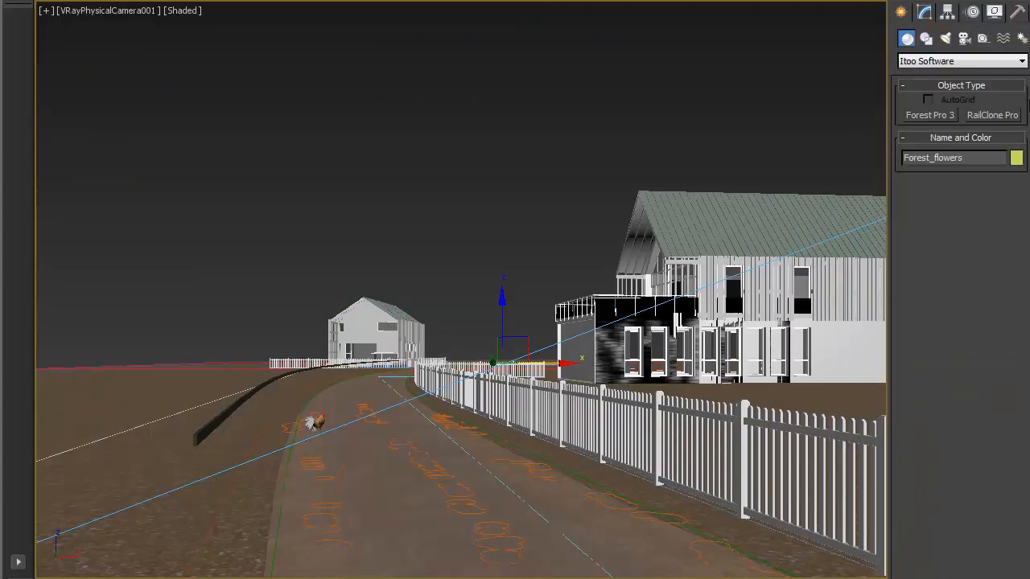
left_click(925, 115)
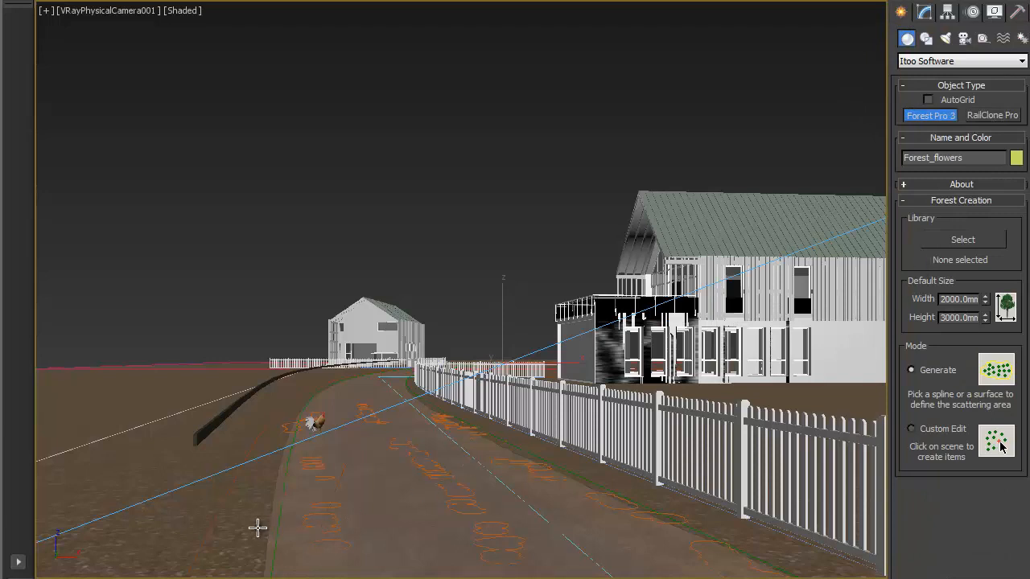
left_click(214, 519)
key("p")
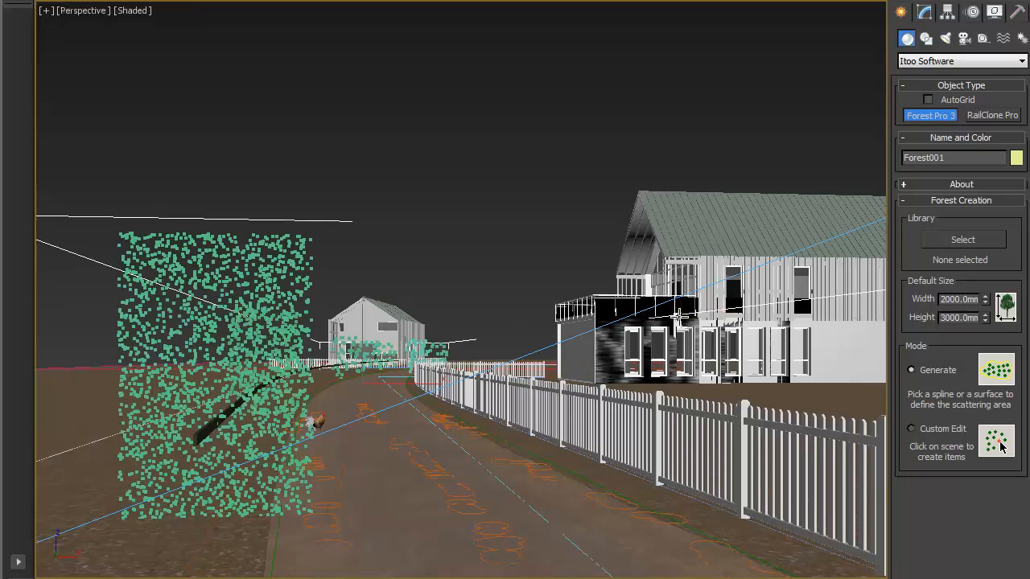
middle_click_drag(682, 317, 485, 432, "alt")
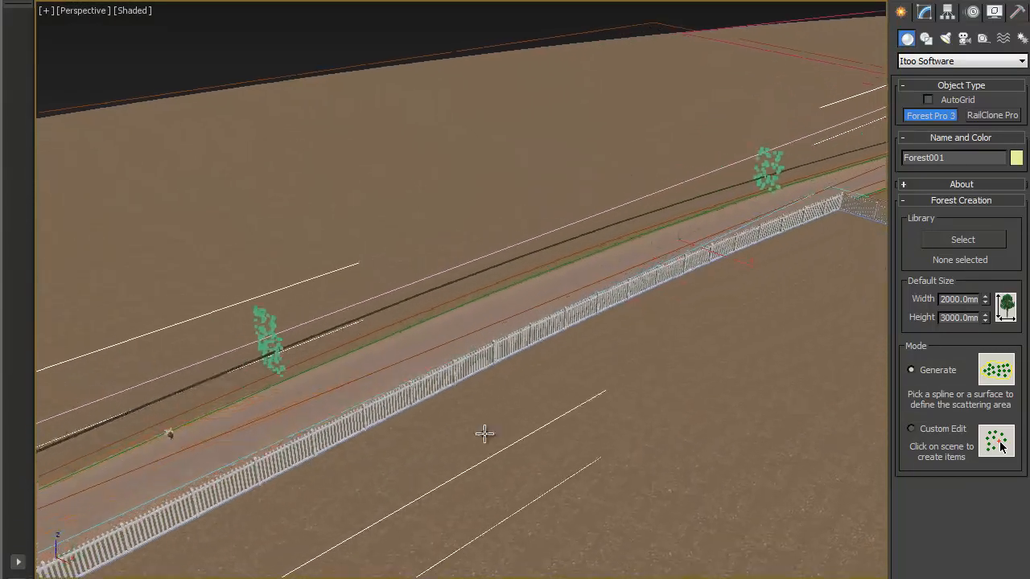
Add plank1, plank2 and plank3 to the Forest object's geometry list and remove the default item
left_click(925, 12)
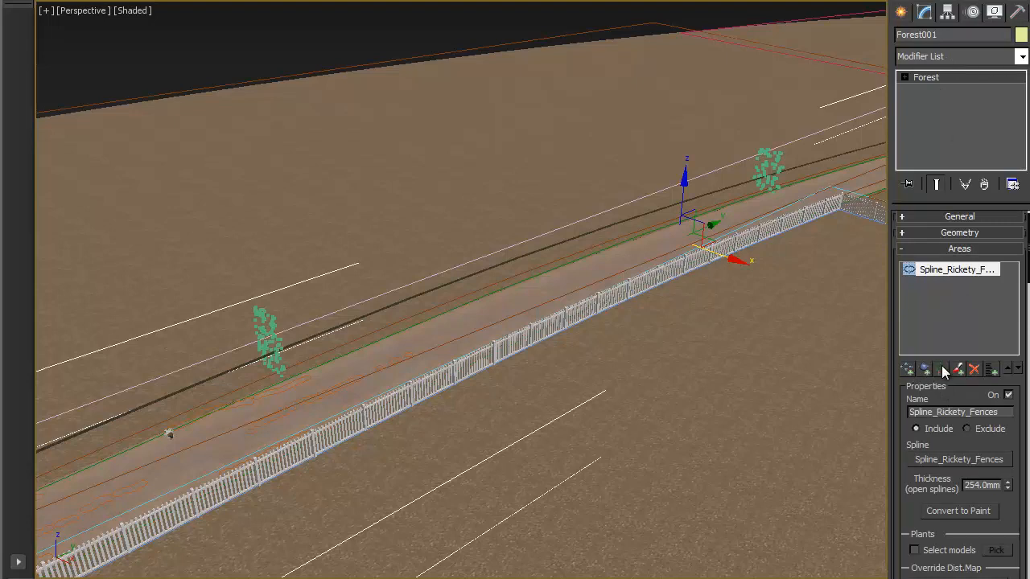
left_click(950, 232)
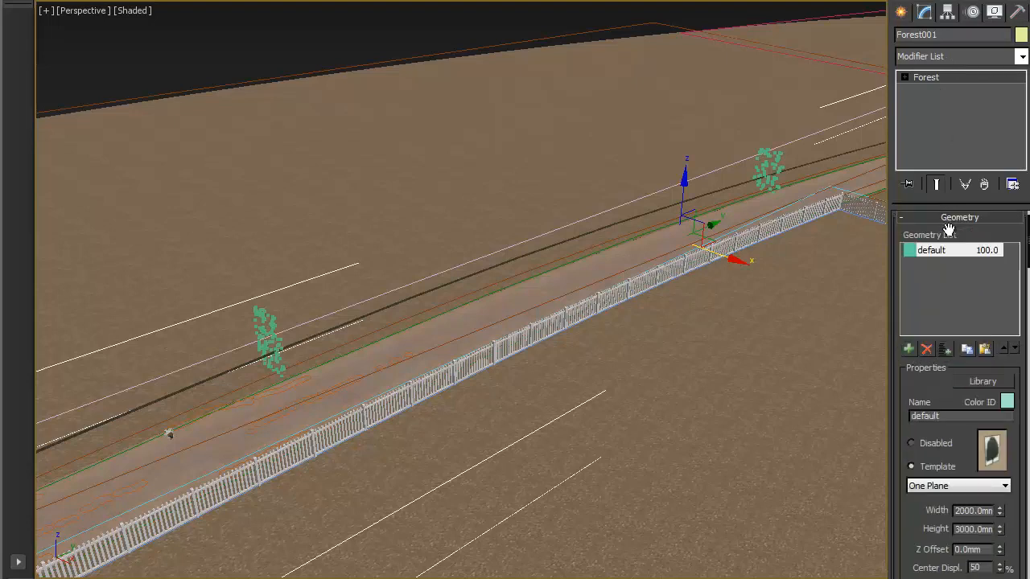
left_click(948, 349)
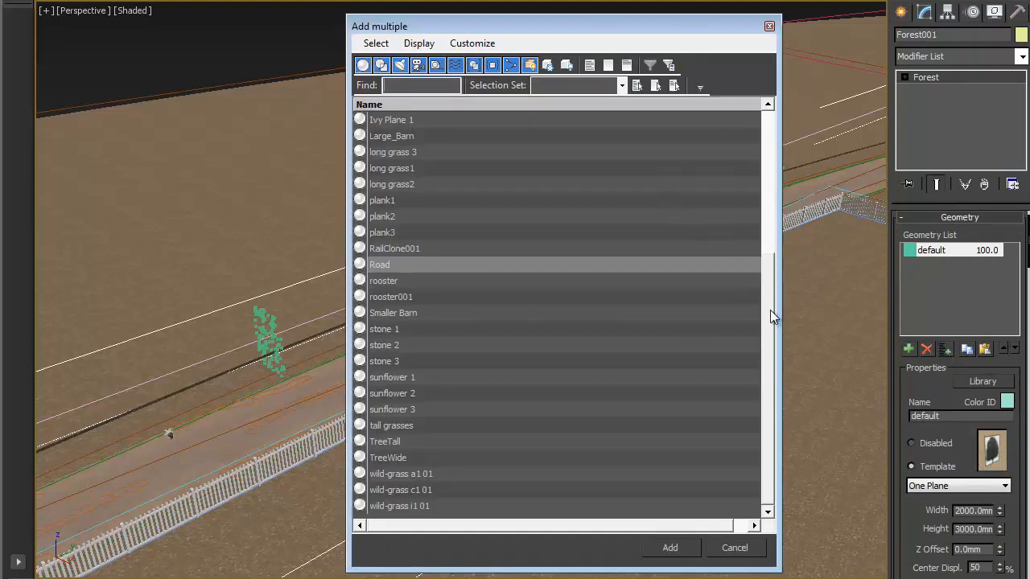
left_click_drag(772, 326, 768, 161)
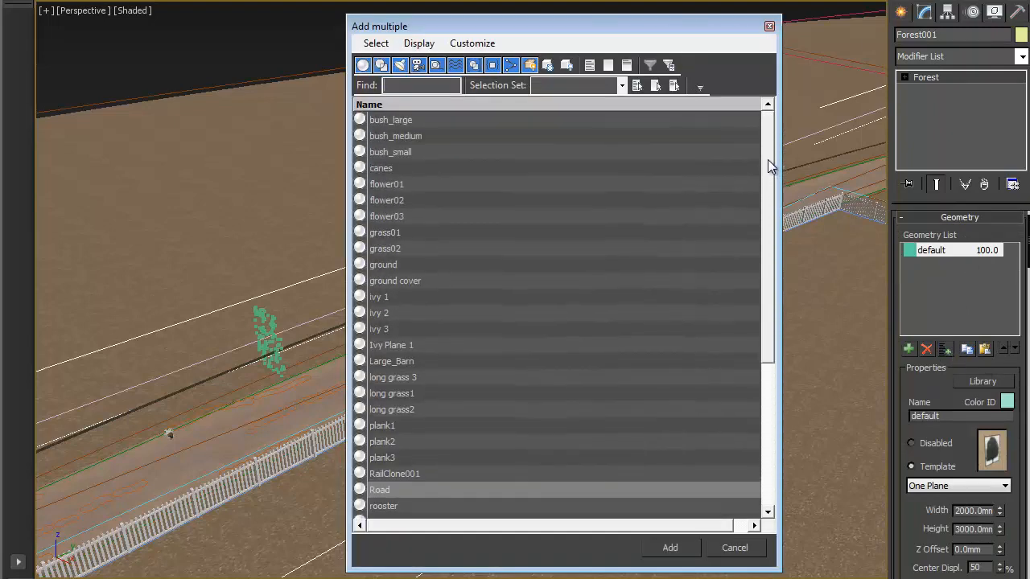
scroll(740, 209, "down", 2)
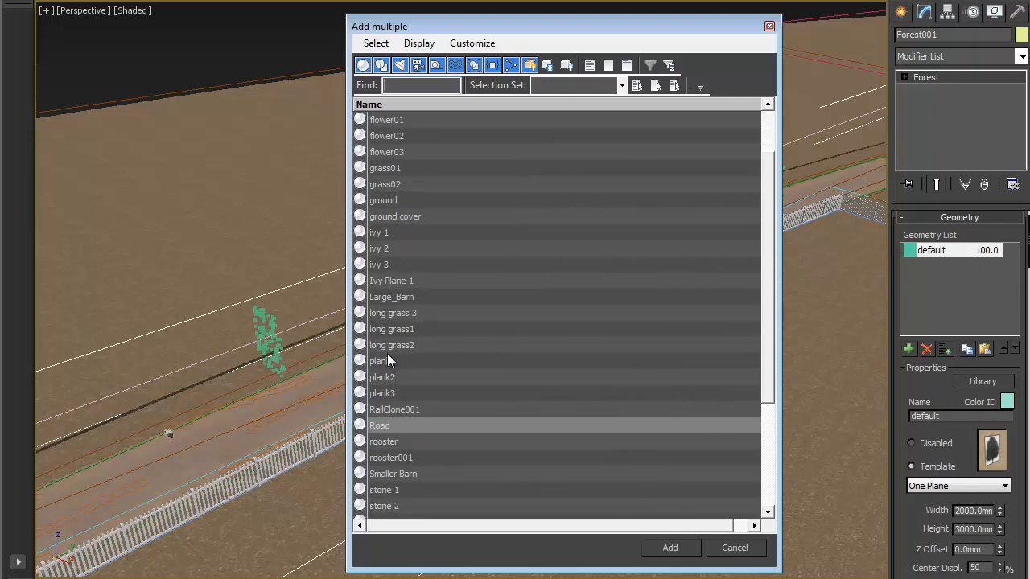
left_click_drag(387, 361, 399, 393)
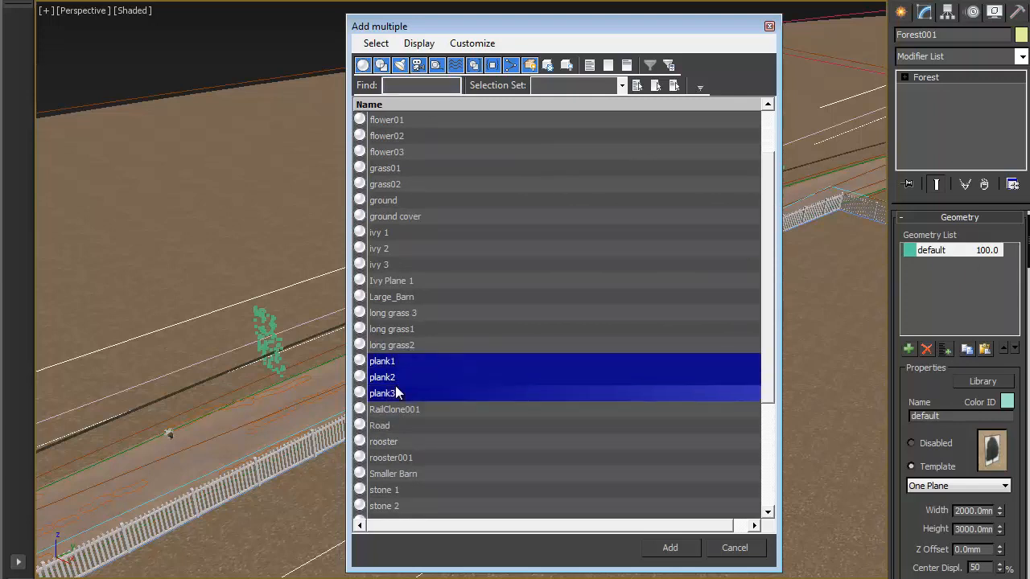
left_click(660, 548)
left_click(937, 250)
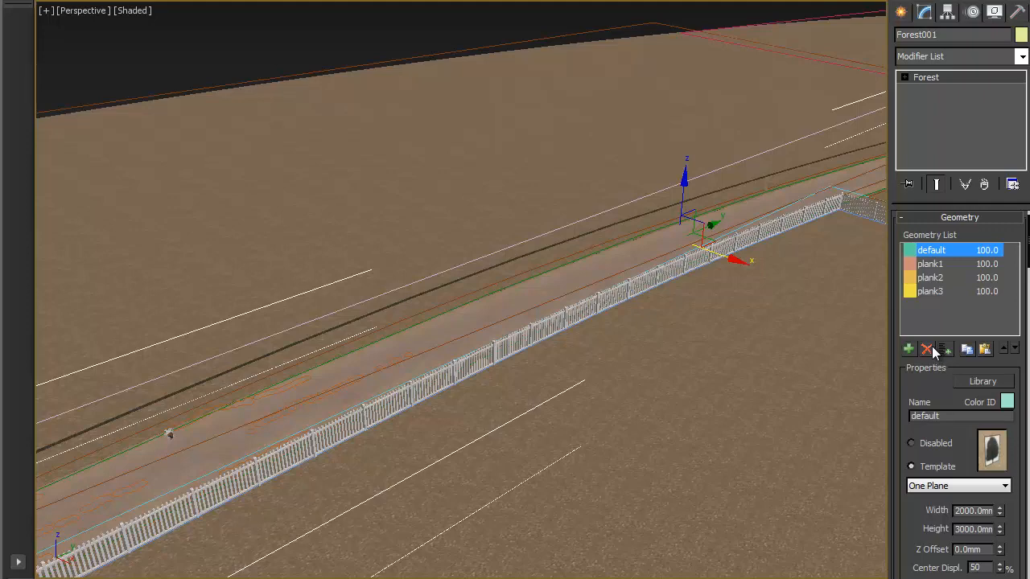
left_click(926, 348)
Switch the Forest object's Tree Editor from Generate to Custom Edit mode and accept disabling the area and distribution parameters
left_click(946, 219)
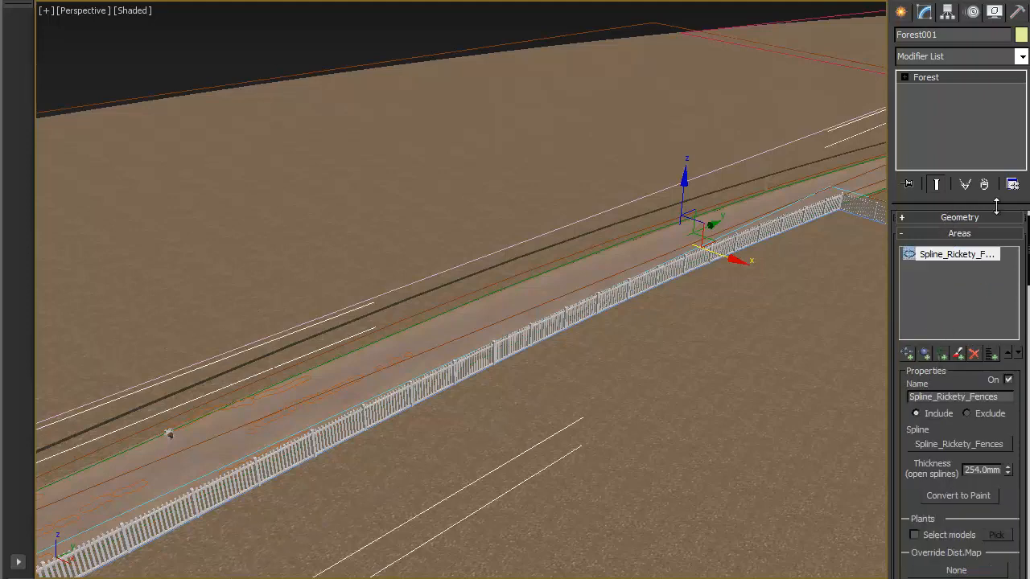
left_click(966, 235)
middle_click_drag(300, 435, 367, 432)
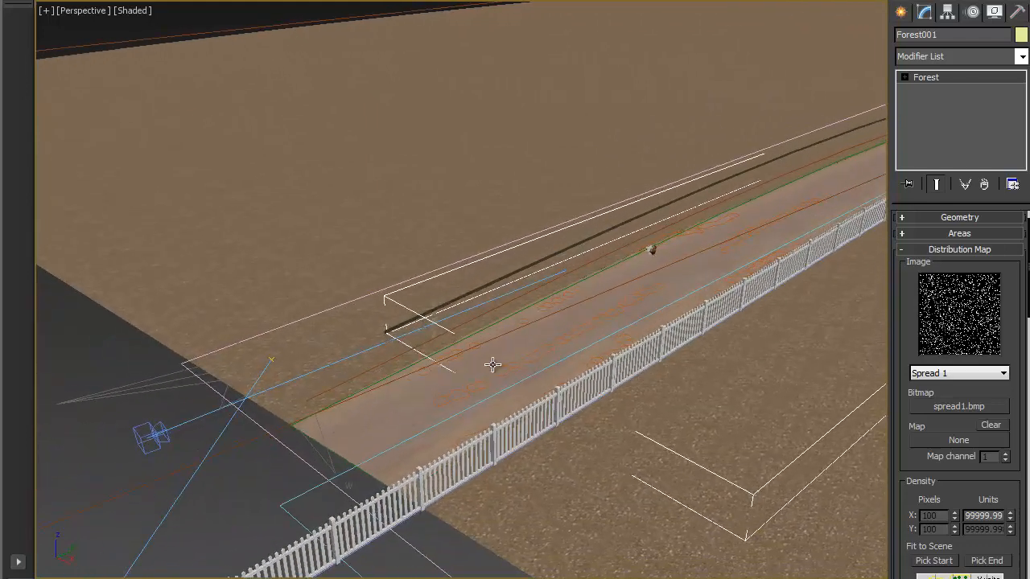
left_click(940, 250)
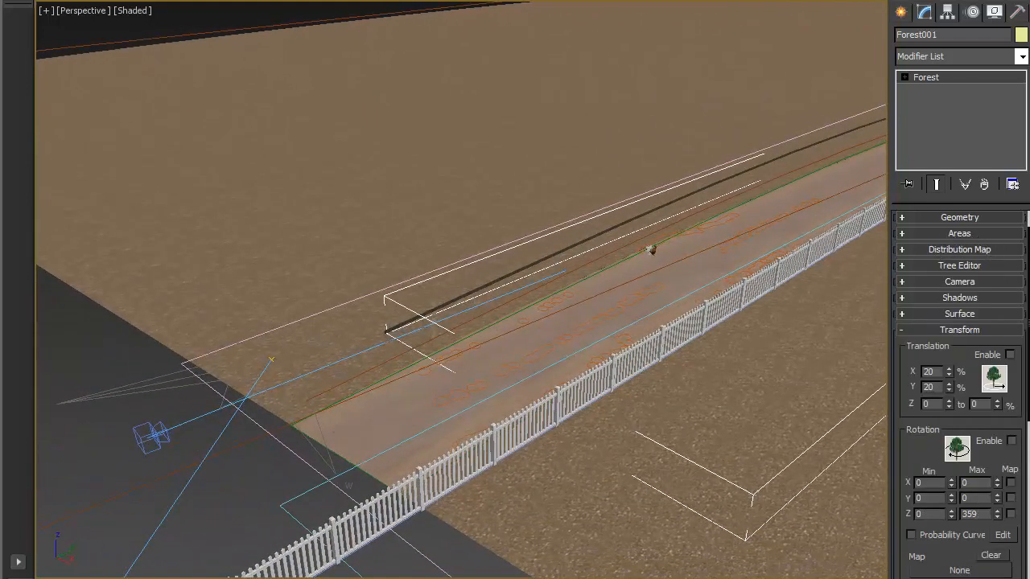
left_click(986, 267)
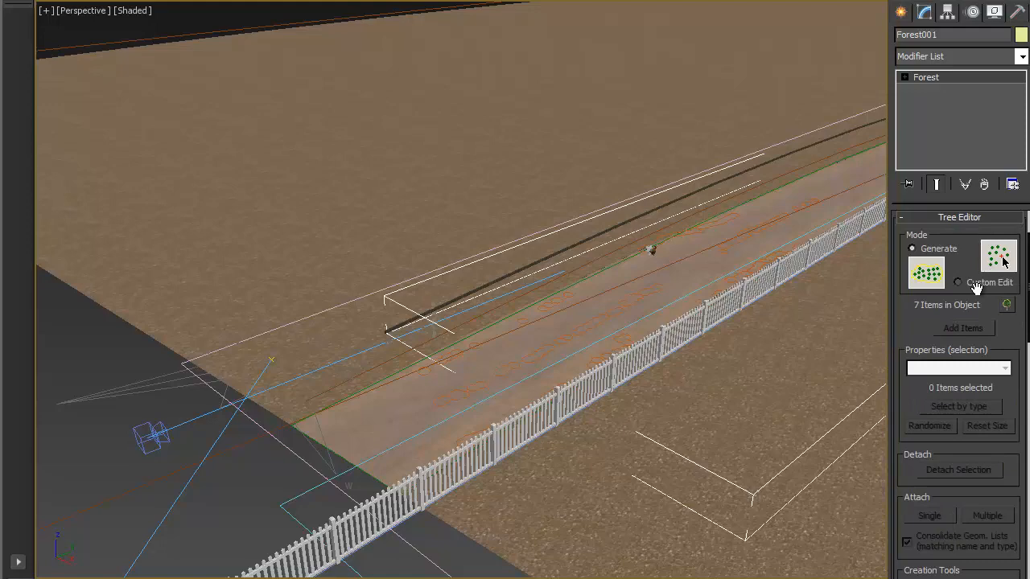
left_click(977, 284)
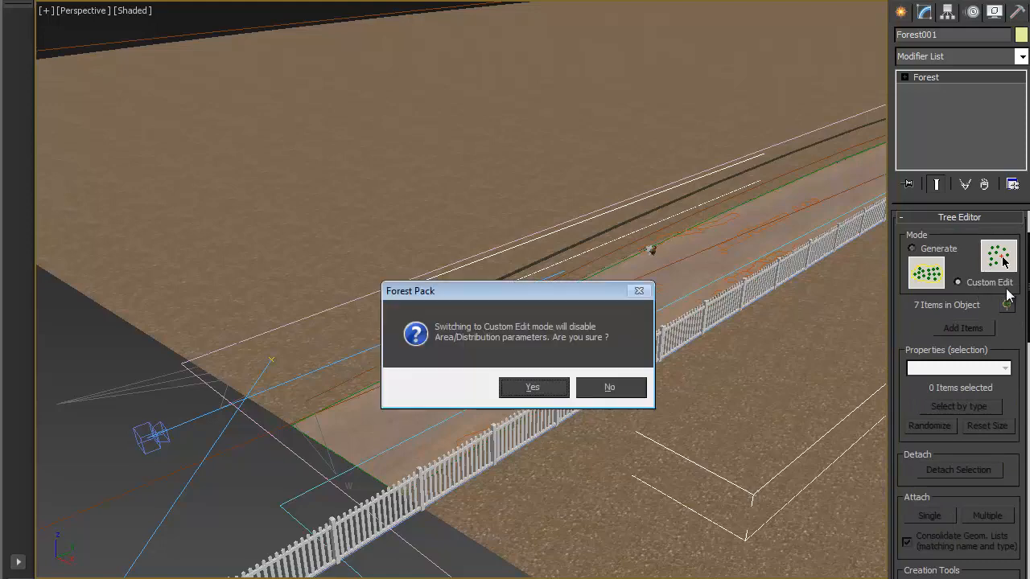
left_click(552, 394)
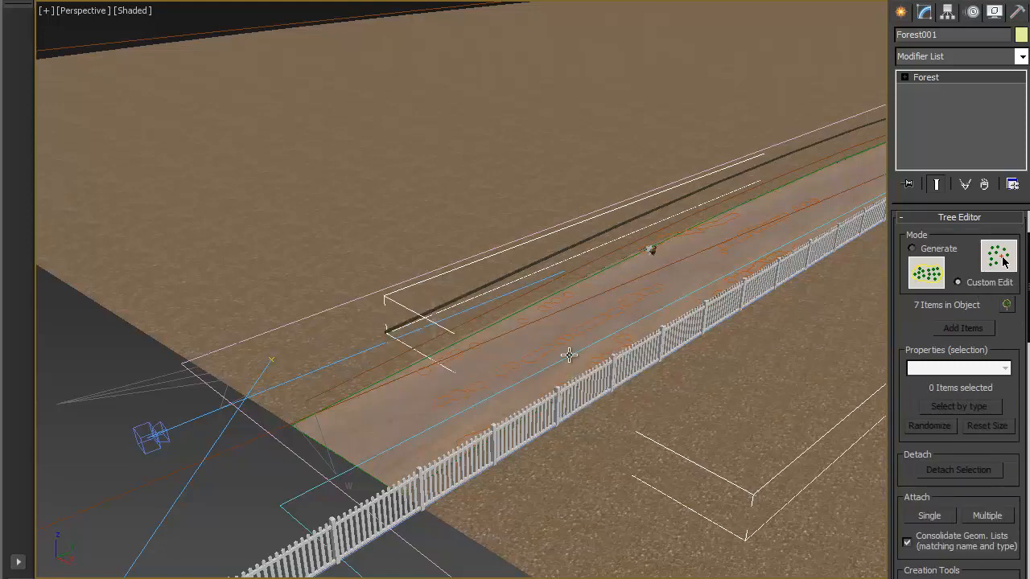
Pick the Spline_Rickety_Fences spline as the path for creating items along a path
middle_click_drag(565, 356, 559, 356)
left_click_drag(925, 326, 904, 259)
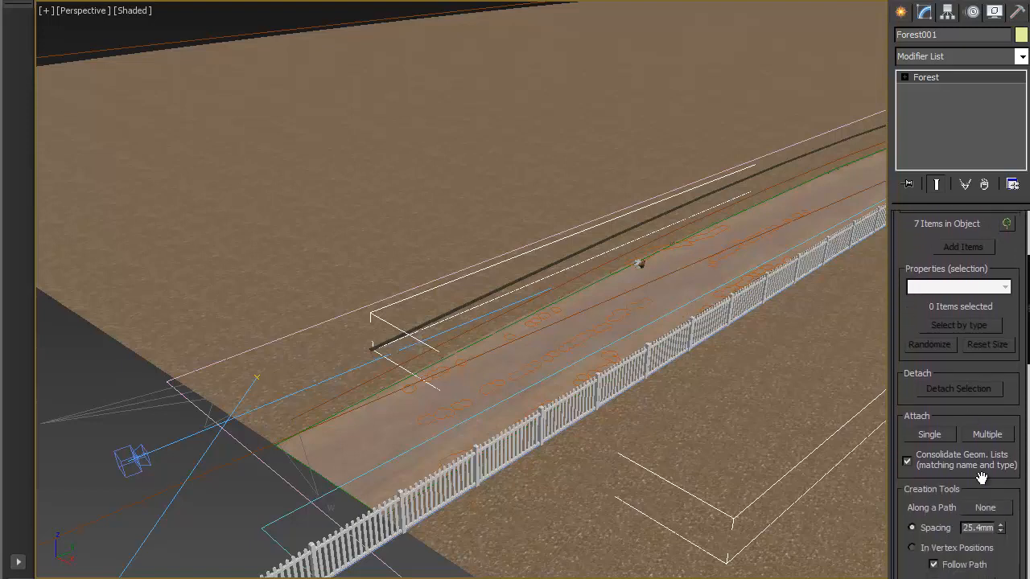
left_click_drag(966, 472, 905, 362)
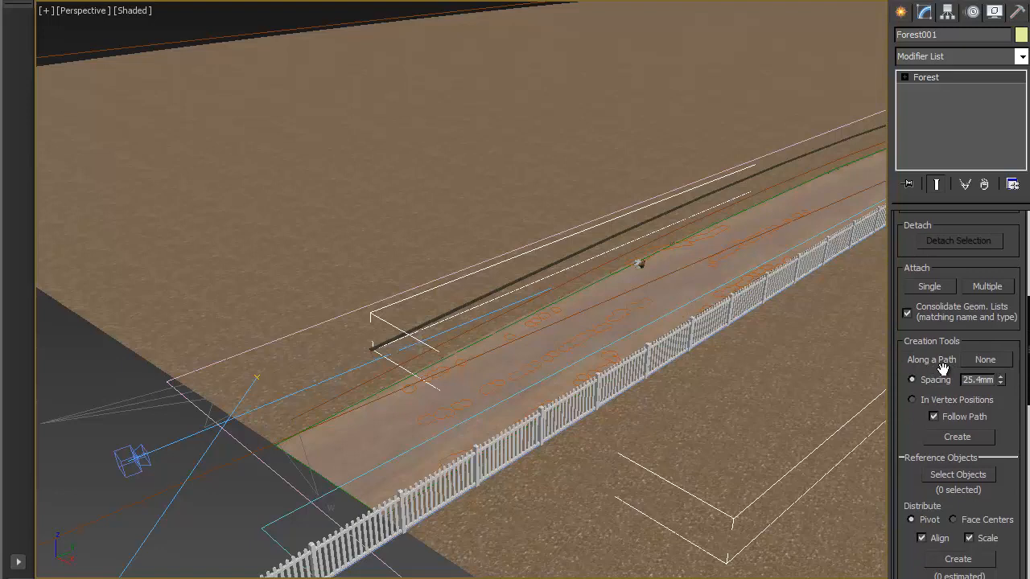
left_click(981, 359)
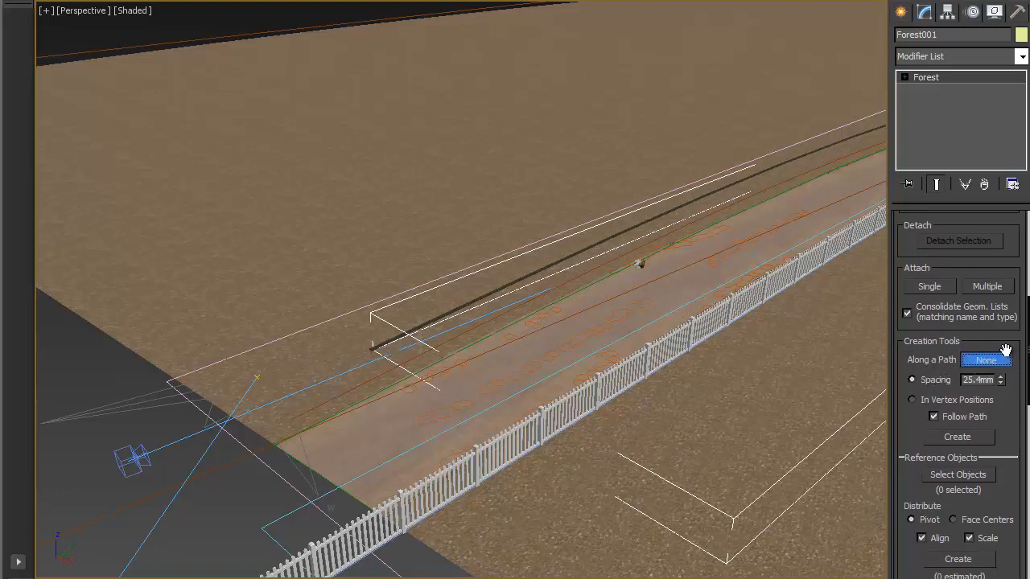
left_click(456, 340)
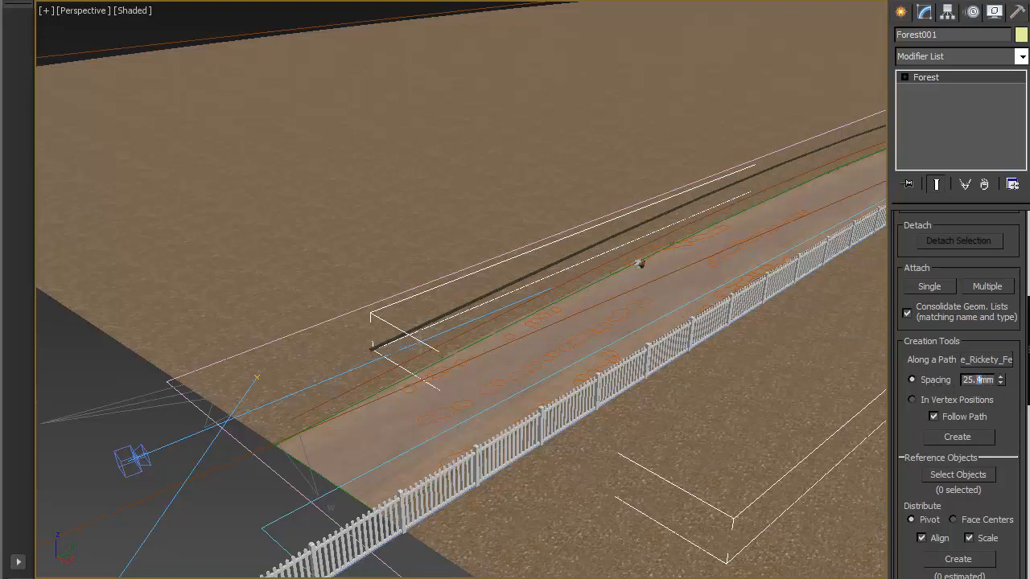
Set the path spacing to 200 mm and create the plank items along the fence spline
double_click(976, 379)
type("200")
key("Return")
middle_click_drag(685, 312, 538, 406)
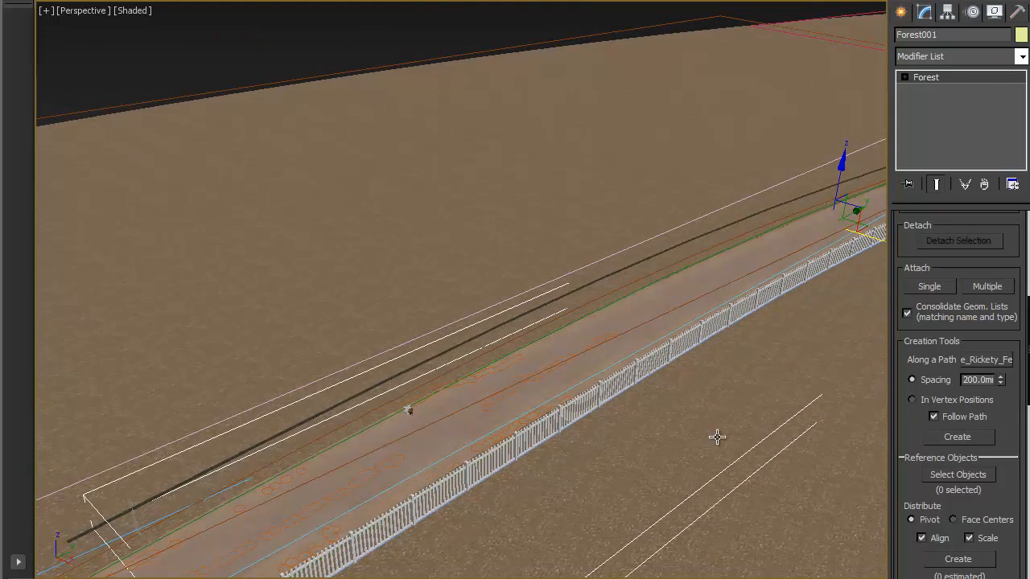
middle_click_drag(718, 438, 786, 393)
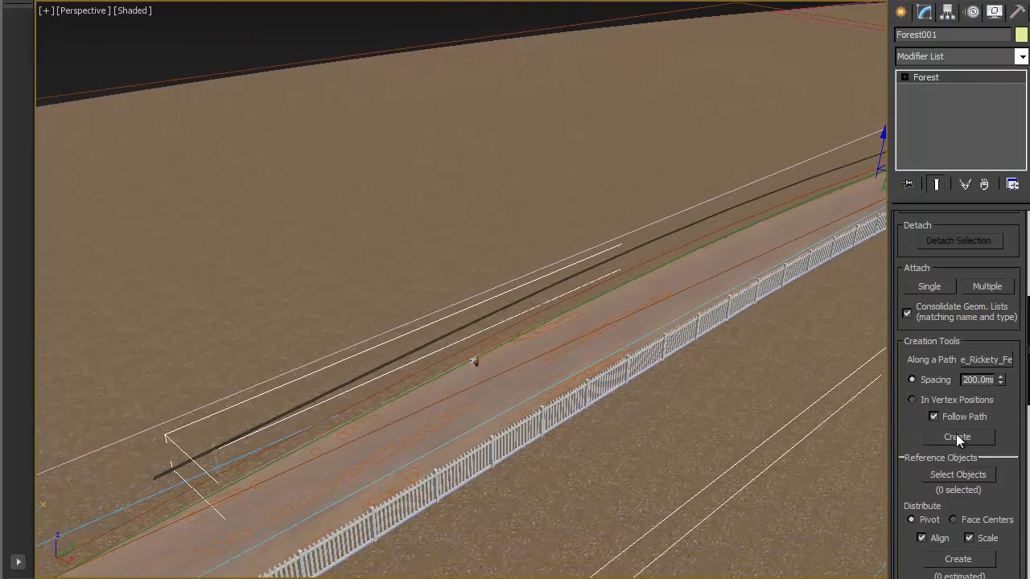
left_click(956, 436)
Set the Forest object's viewport display to Mesh to show the fence planks as full geometry
scroll(558, 391, "up", 6)
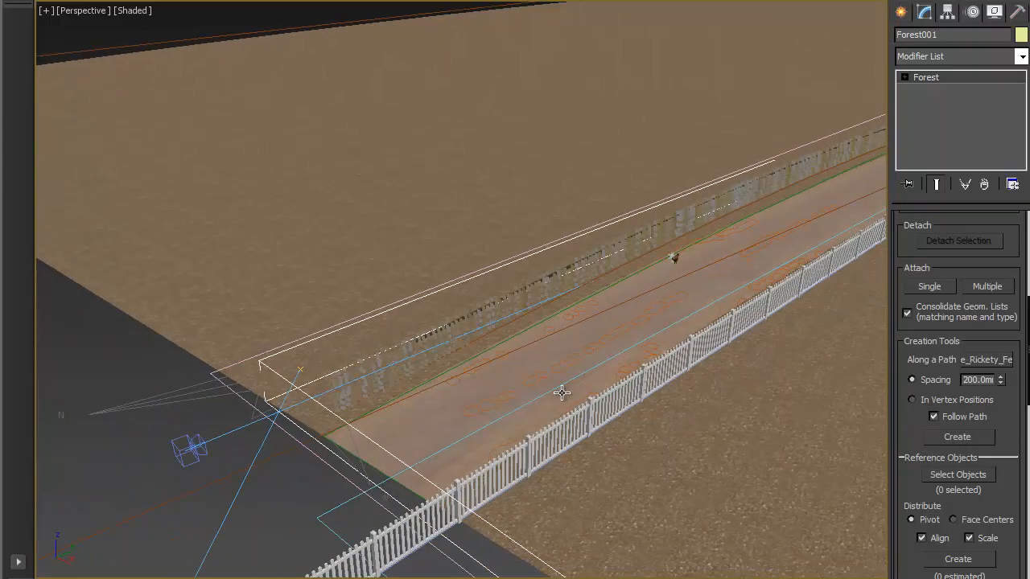
middle_click_drag(502, 379, 474, 430, "alt")
scroll(391, 322, "up", 6)
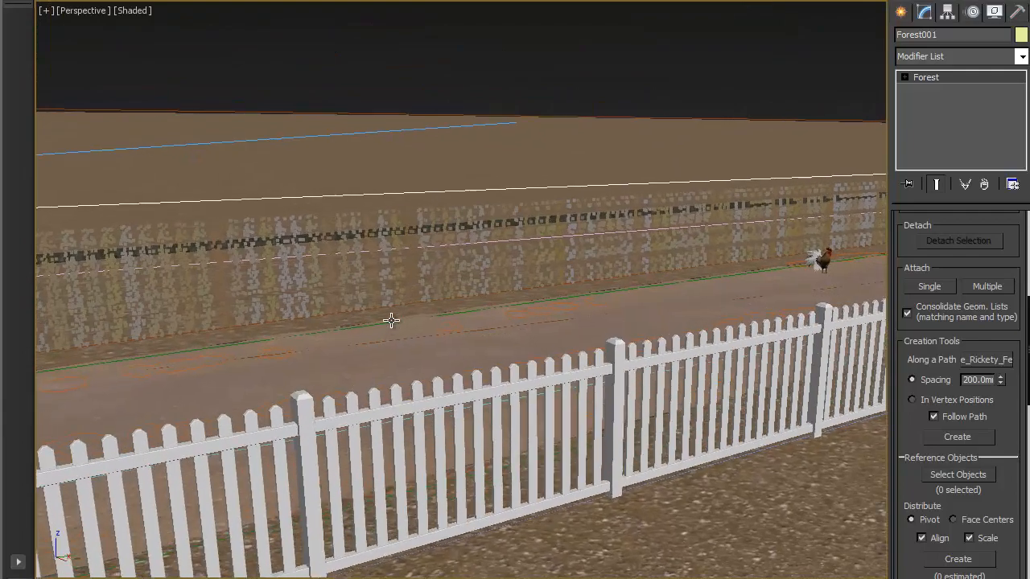
middle_click_drag(387, 237, 379, 279, "alt")
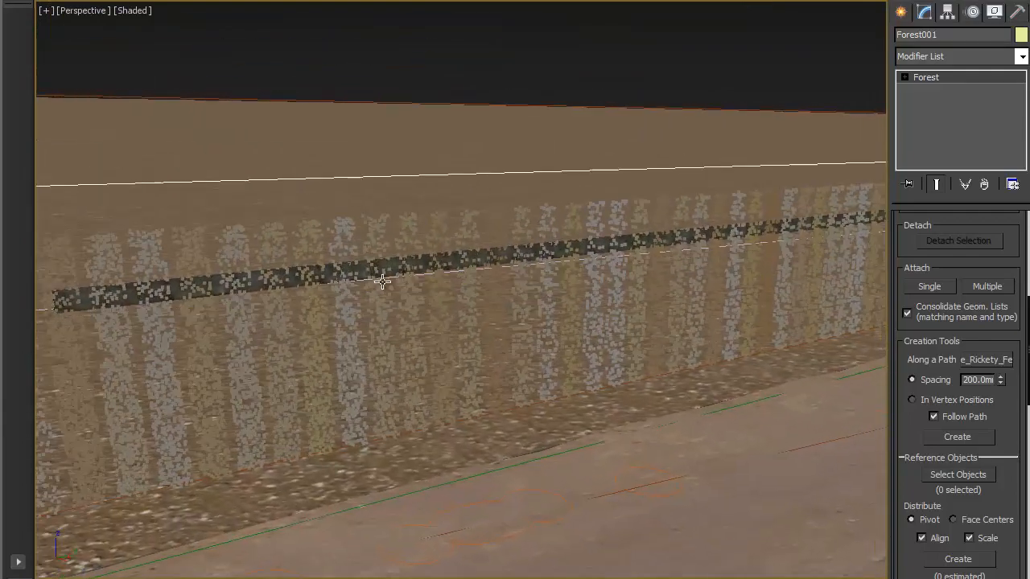
scroll(965, 450, "down", 10)
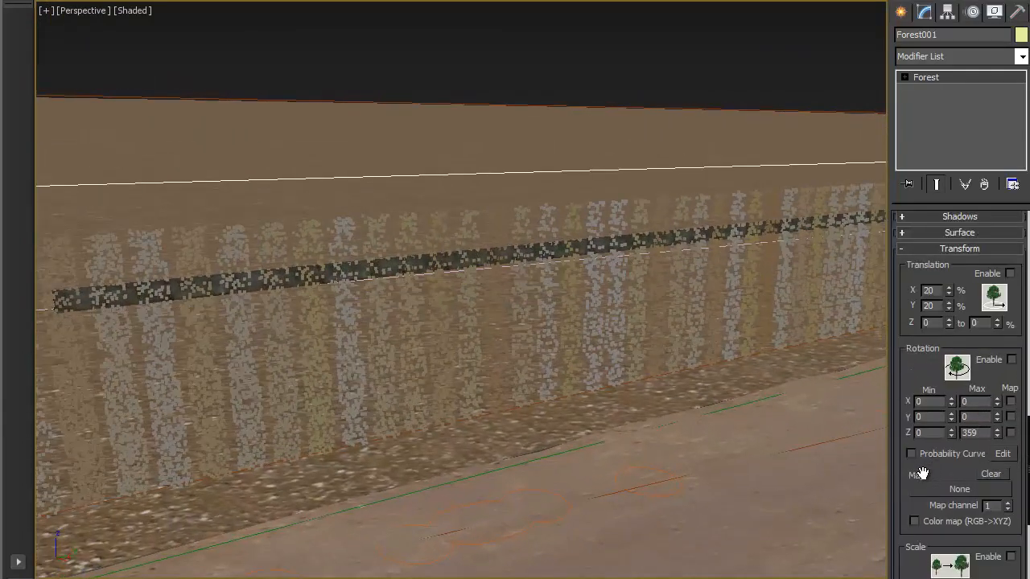
scroll(905, 503, "down", 1)
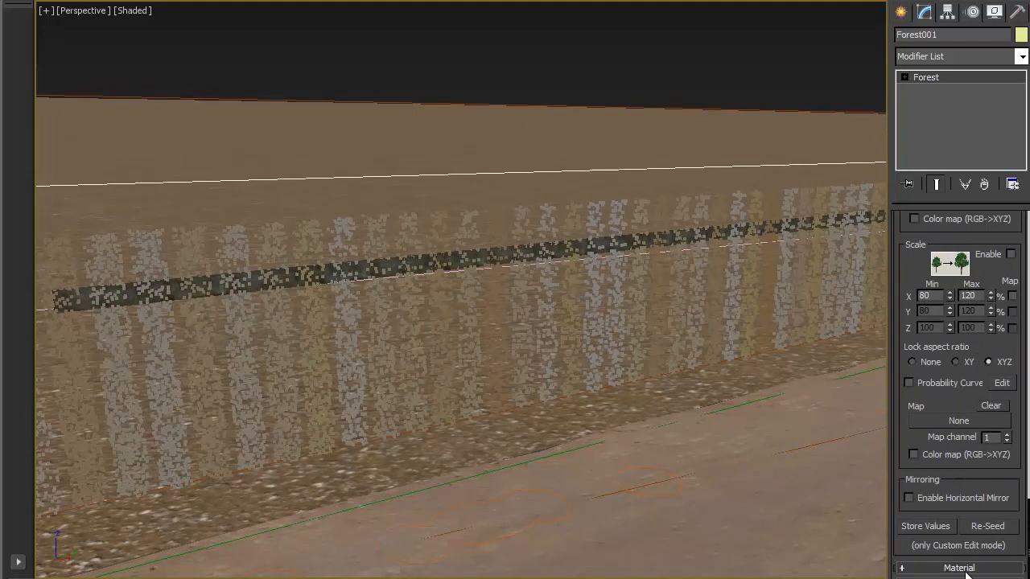
scroll(968, 518, "down", 5)
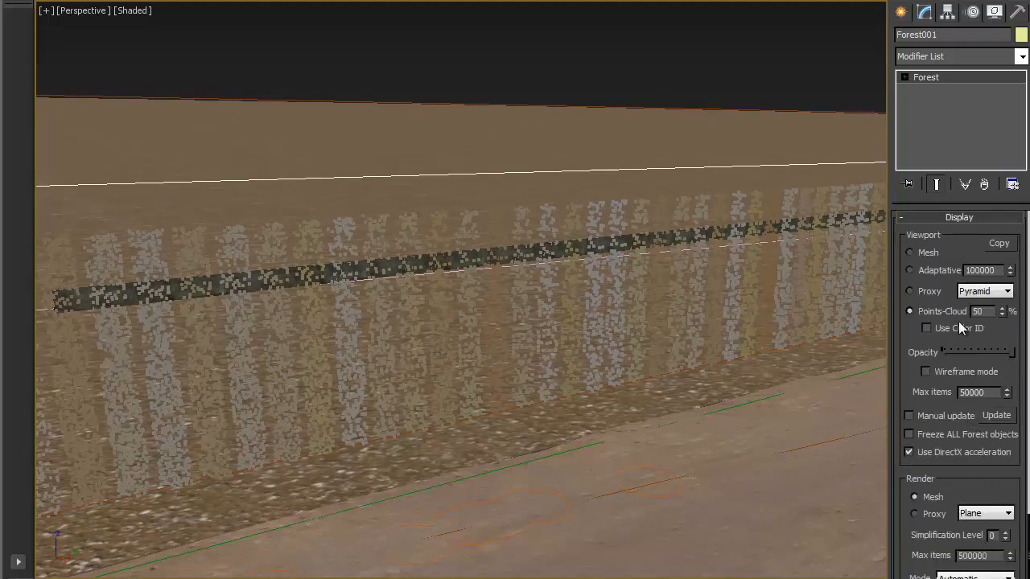
left_click(917, 254)
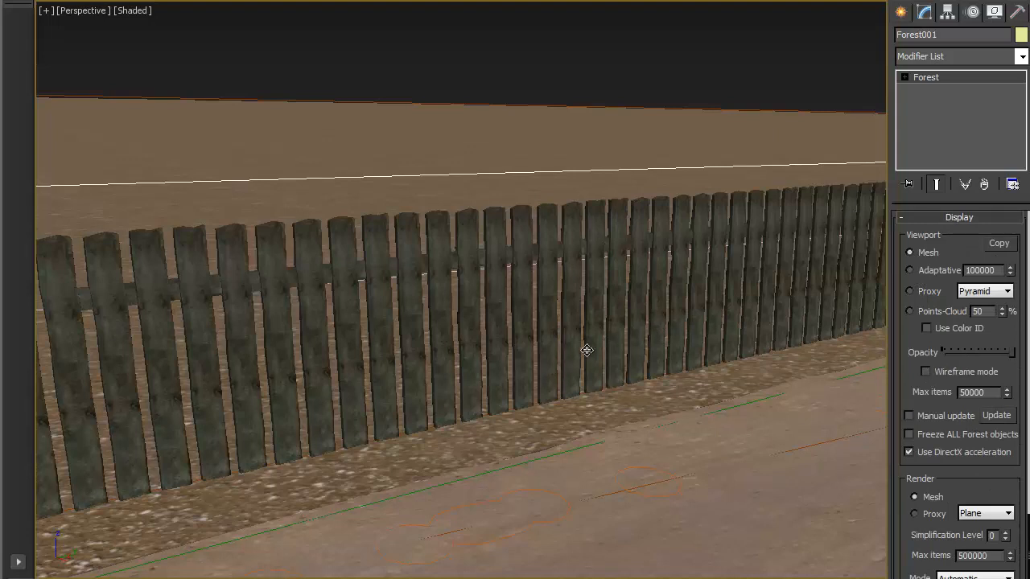
Enable random translation in the Forest object's transform settings for the fence planks
left_click_drag(955, 272, 953, 291)
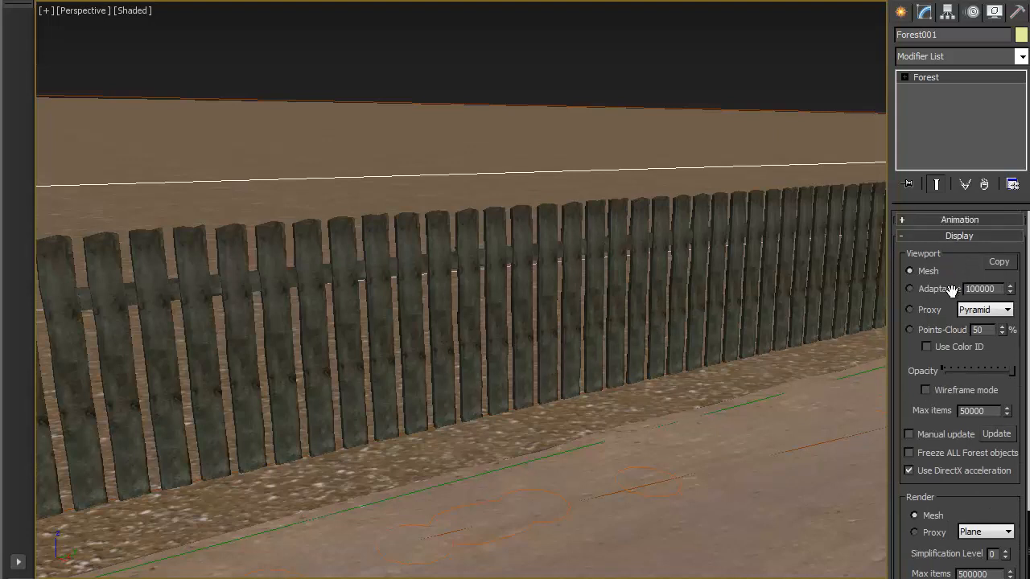
left_click(961, 236)
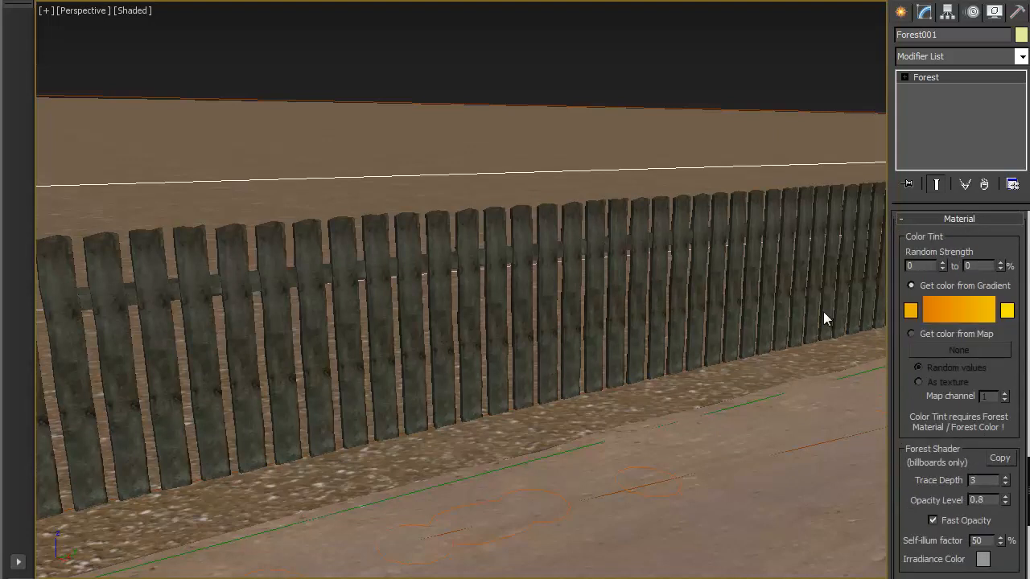
left_click(989, 221)
left_click(916, 253)
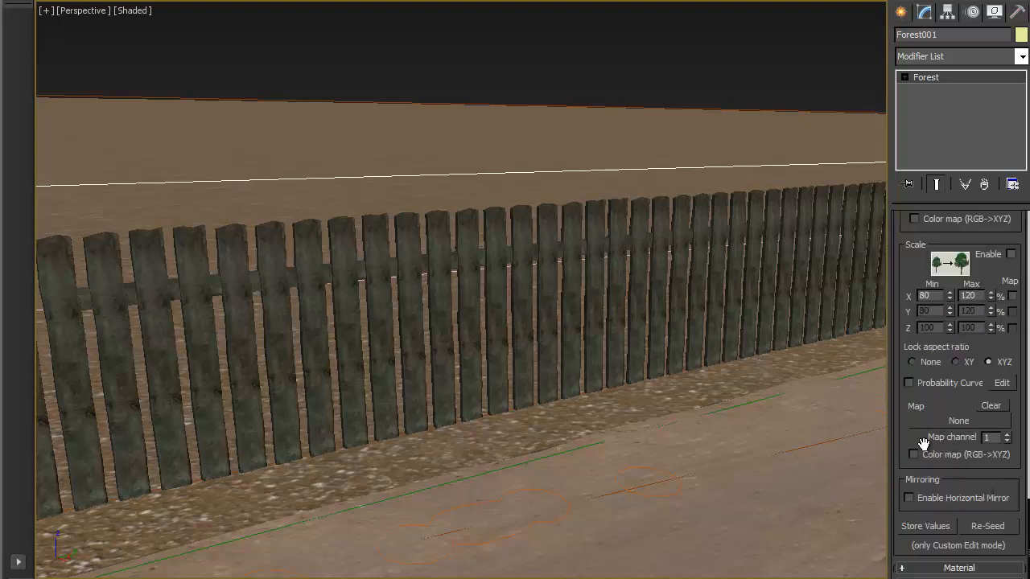
scroll(923, 442, "up", 10)
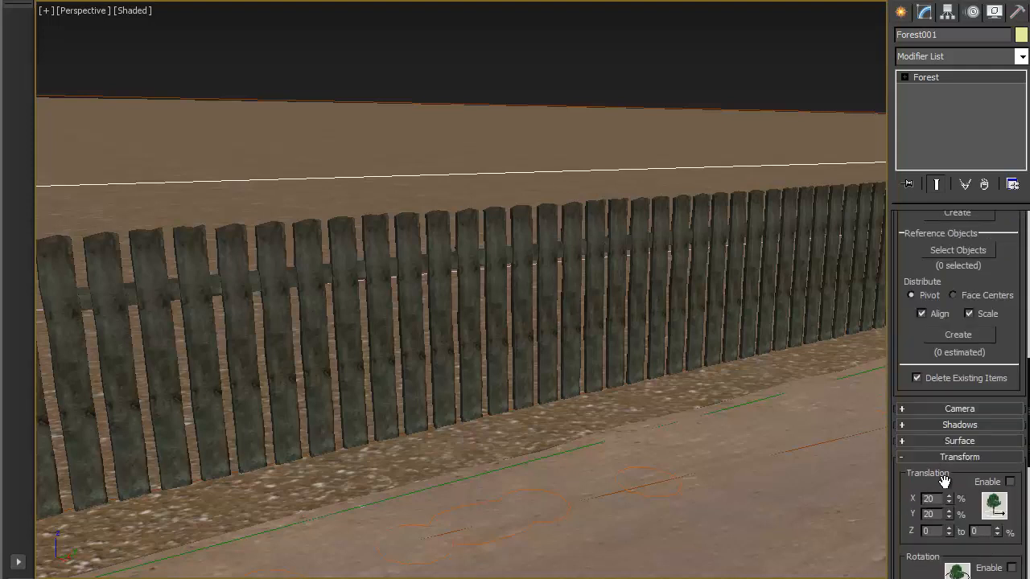
left_click_drag(944, 480, 935, 362)
left_click(1009, 364)
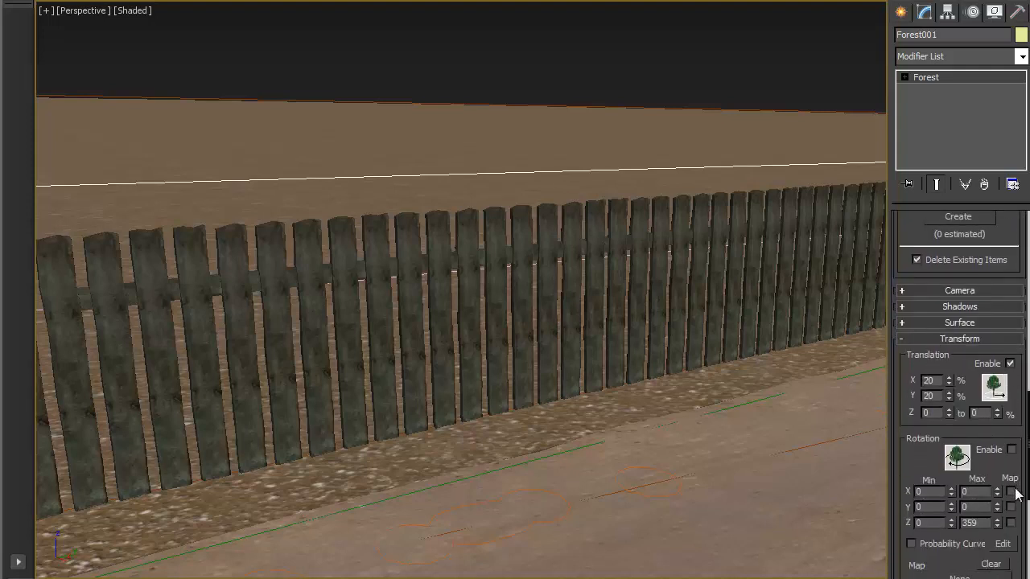
Enable random rotation and scale for the fence planks, and set the translation to 0% in X and 15% in Y
left_click(1012, 449)
scroll(921, 468, "down", 5)
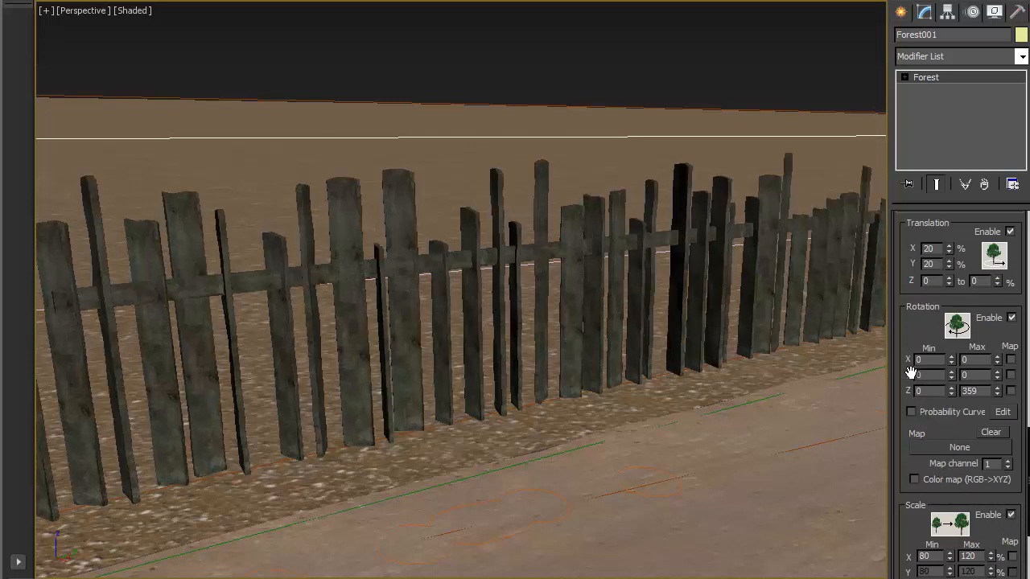
left_click_drag(905, 338, 885, 472)
left_click_drag(915, 433, 898, 375)
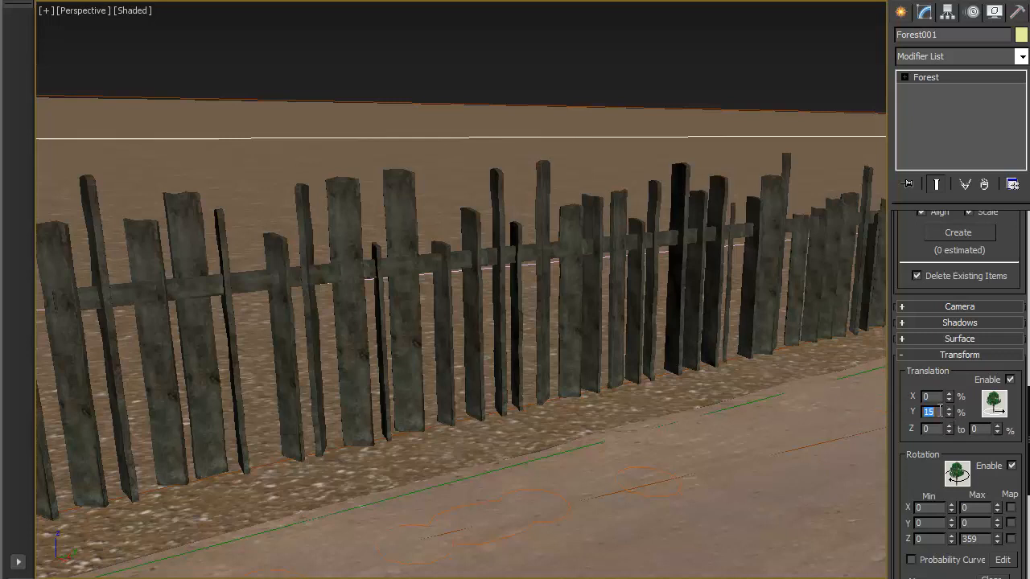
Set the planks' random rotation to 0 to 2 in X, -2 to 2 in Y and 0 to 0 in Z
left_click_drag(929, 483, 915, 431)
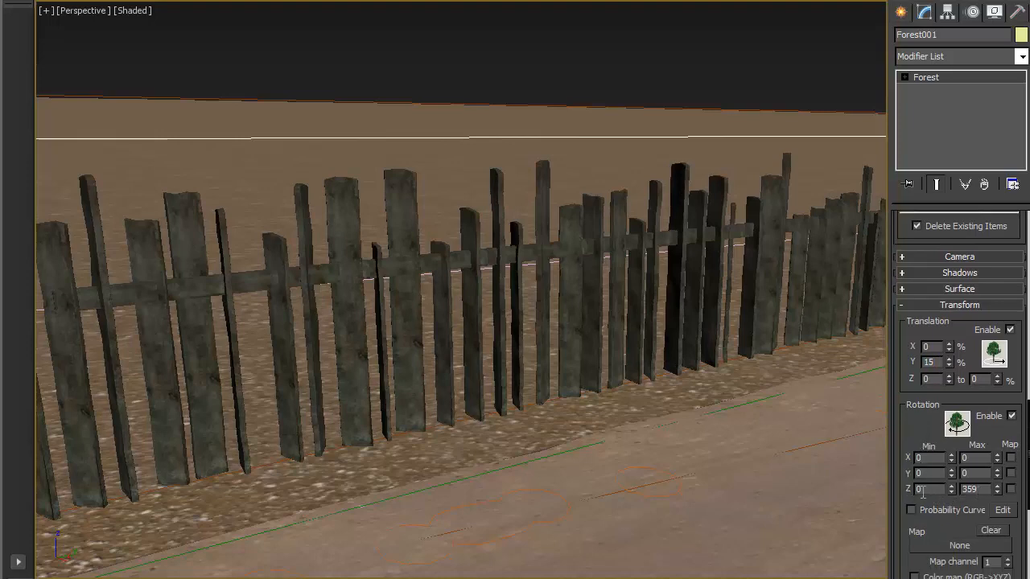
double_click(975, 490)
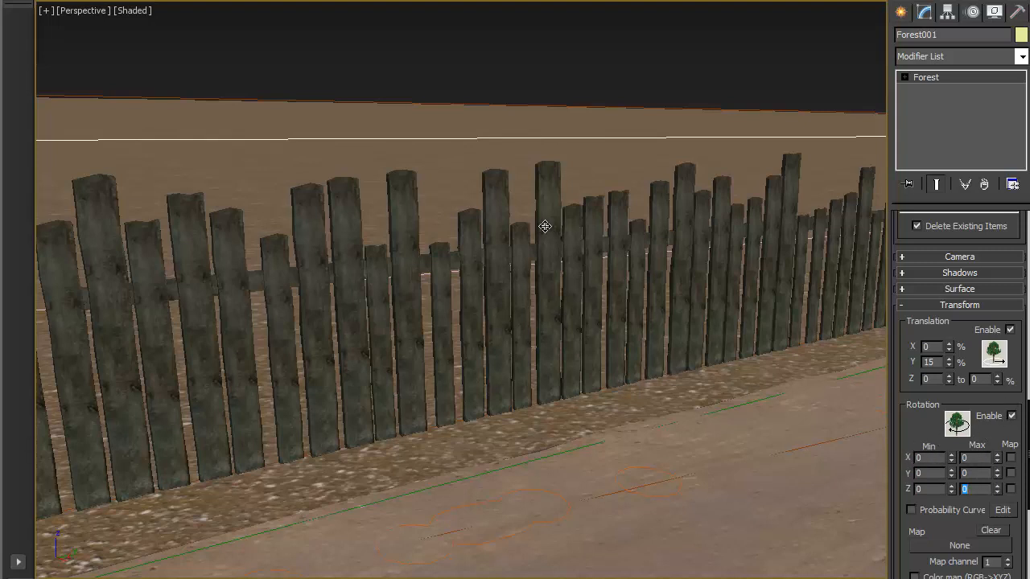
left_click(980, 457)
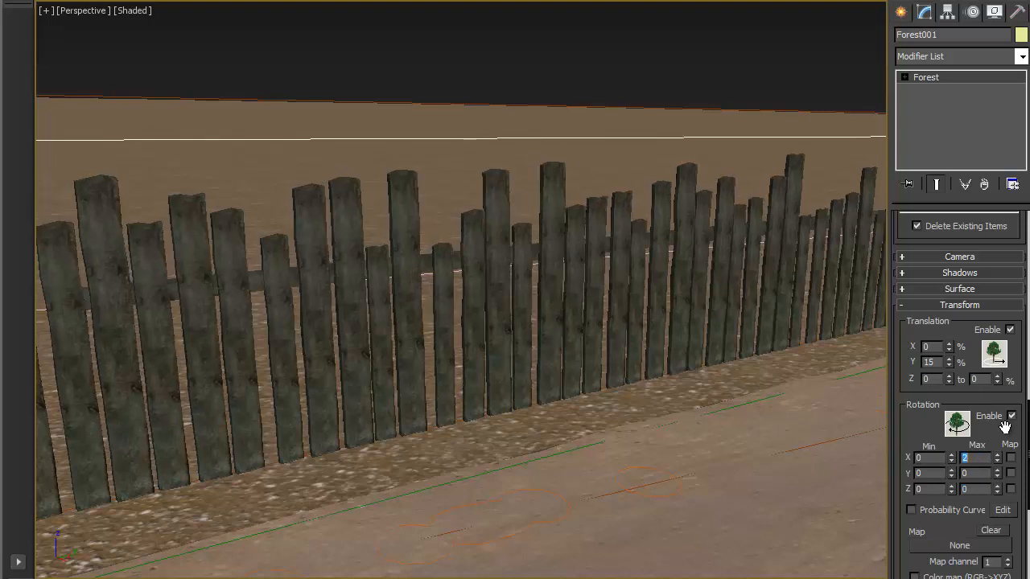
left_click(939, 474)
type("2")
key("Return")
key("Return")
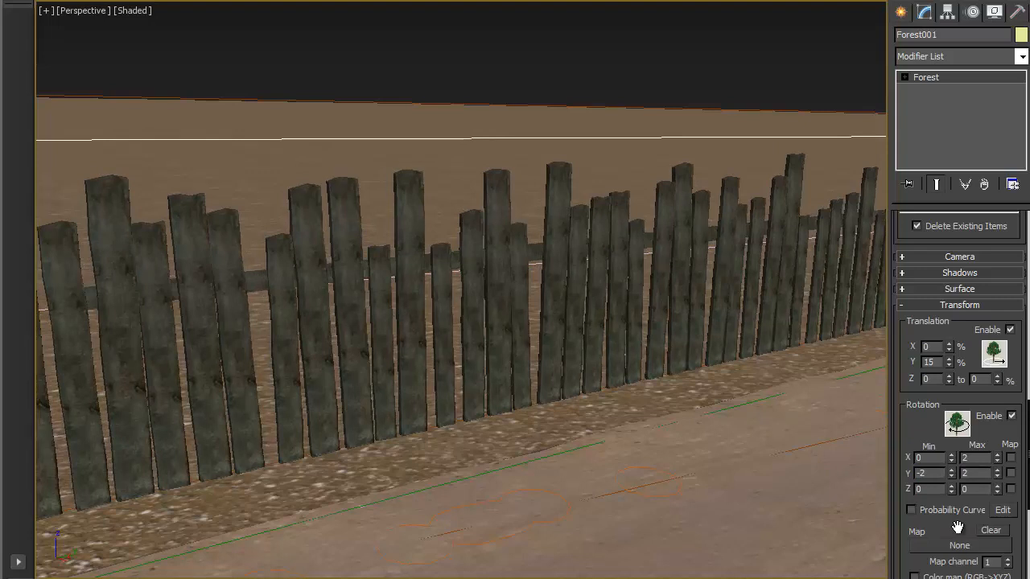
Set the planks' random X scale range to 96 to 104%
scroll(953, 459, "down", 5)
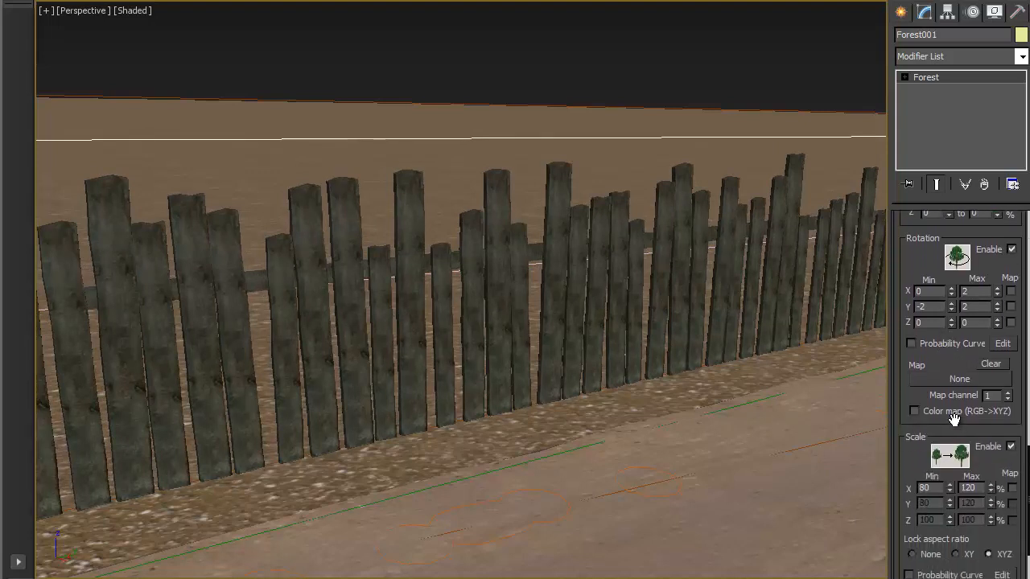
scroll(946, 394, "down", 2)
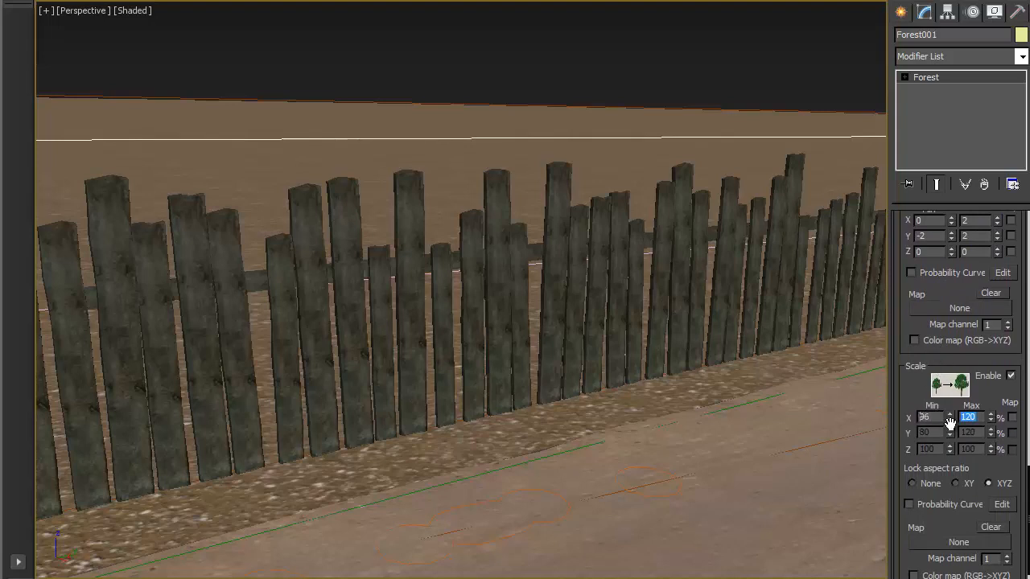
type("104")
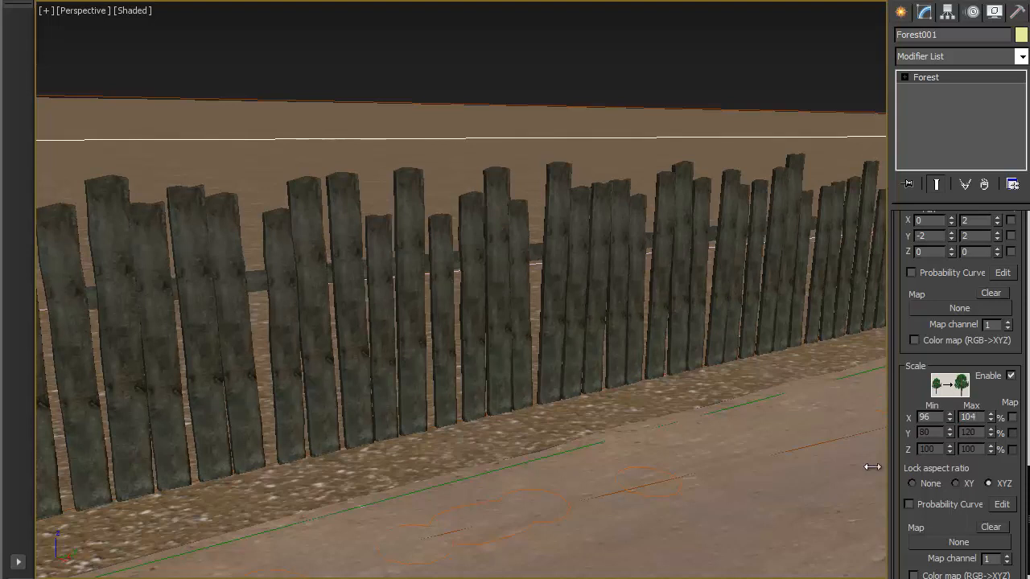
Set the scale's aspect ratio lock to None, with ranges of 96 to 104% in Y and 98 to 105% in Z
left_click(931, 485)
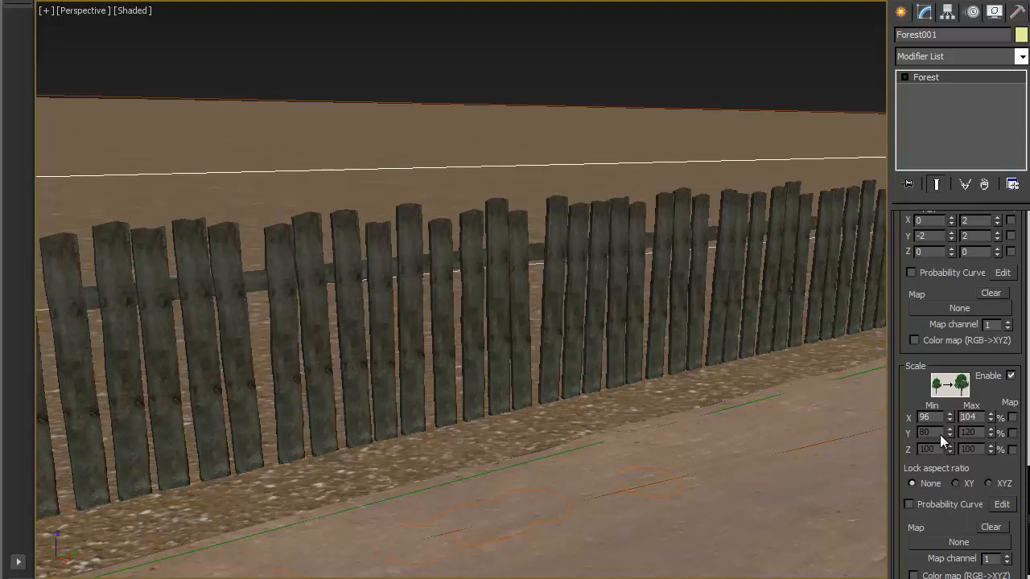
double_click(942, 432)
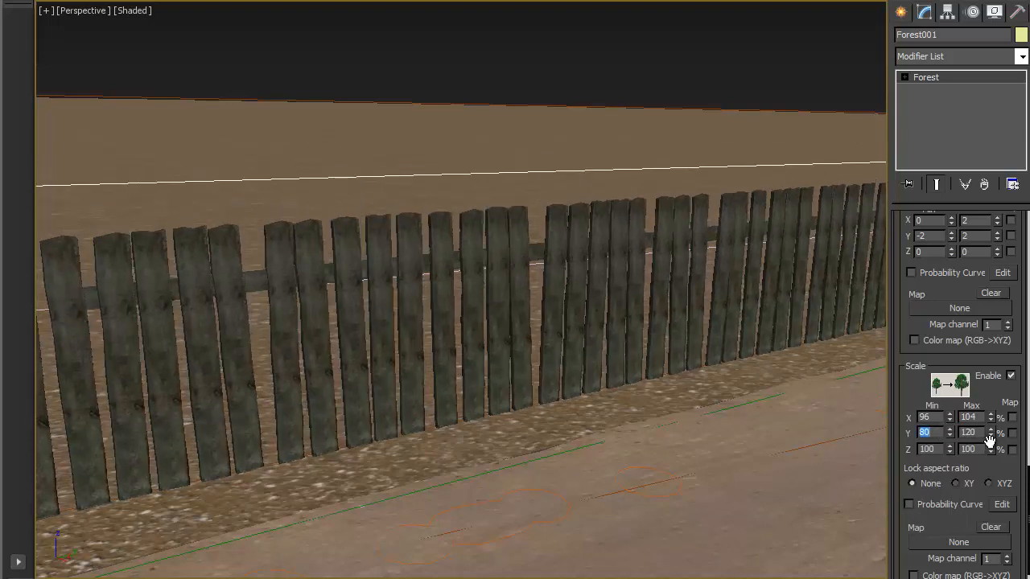
type("96")
key("Tab")
type("10")
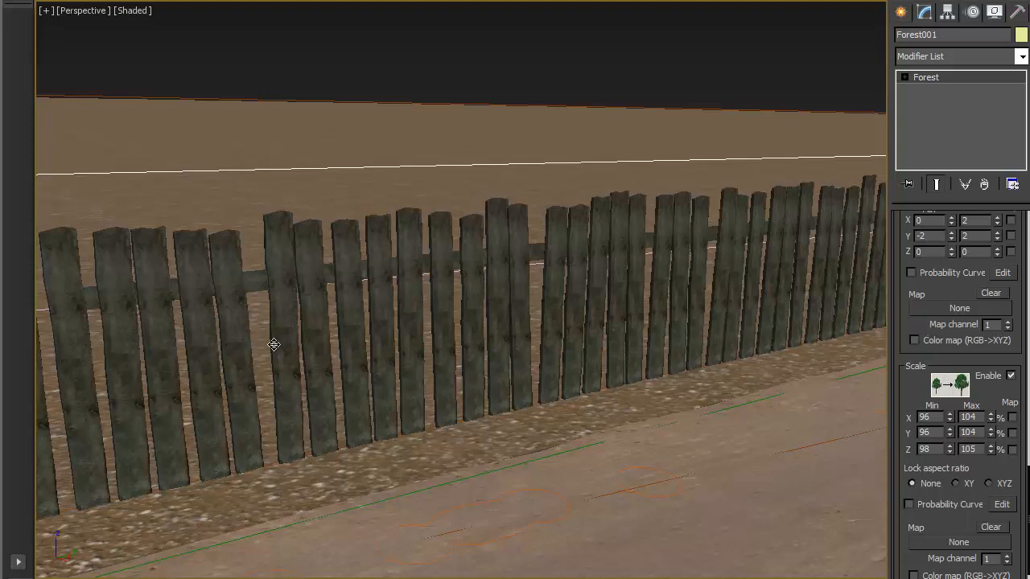
Set the plank3 item in the Forest geometry list to Disabled to leave gaps in the fence
scroll(892, 313, "up", 10)
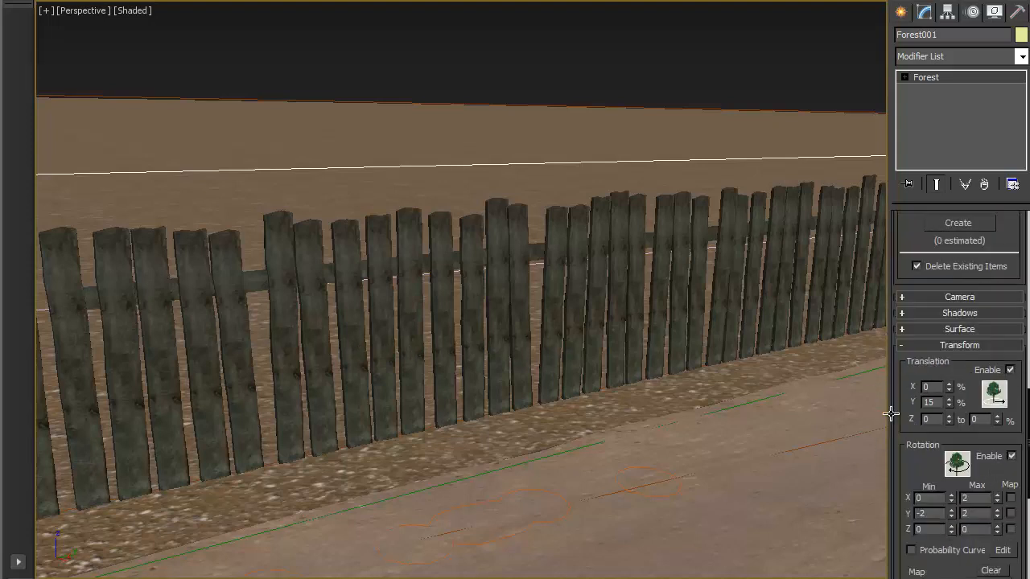
scroll(891, 398, "up", 5)
left_click(943, 251)
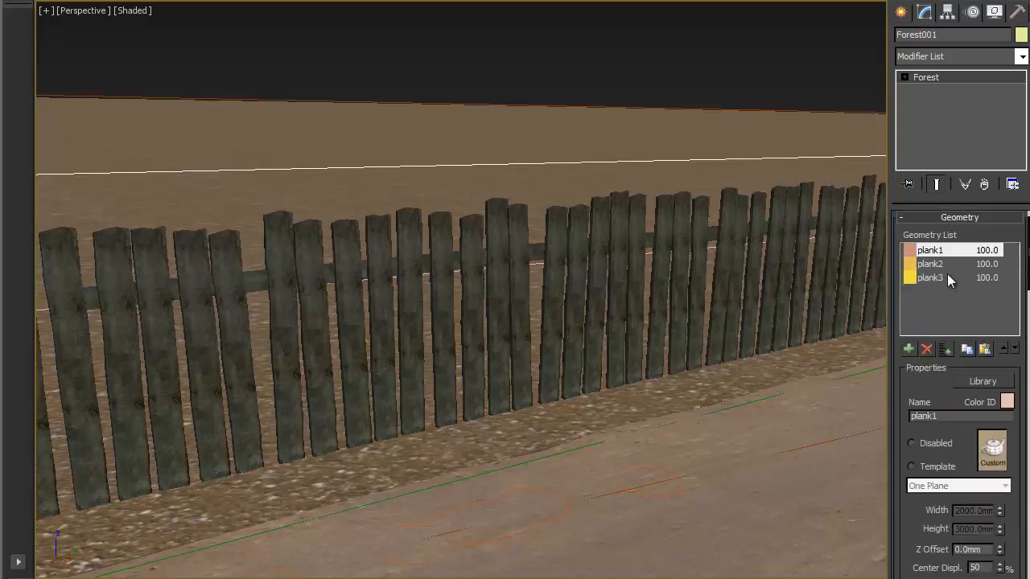
left_click(947, 277)
left_click_drag(942, 398, 931, 324)
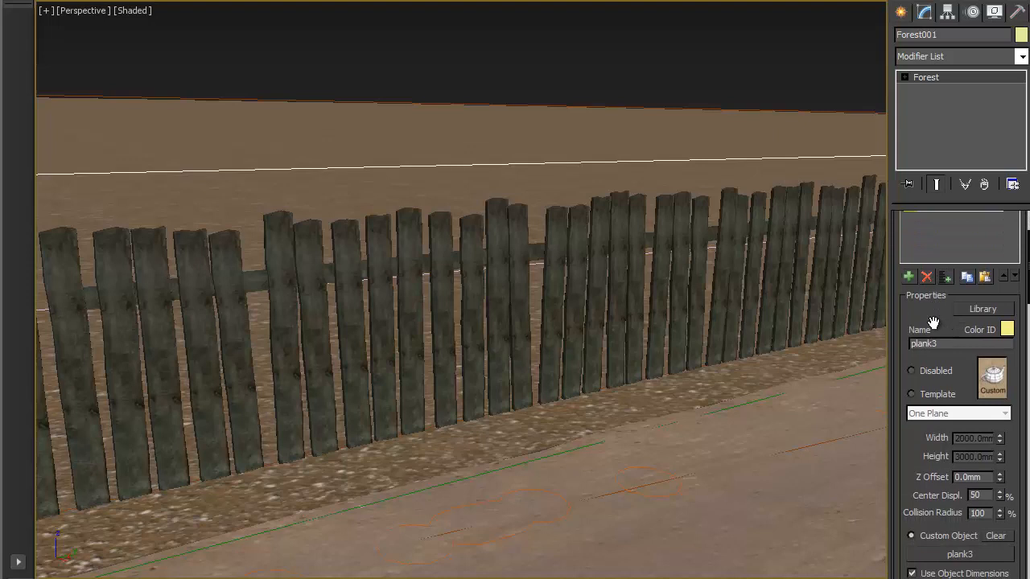
left_click(936, 371)
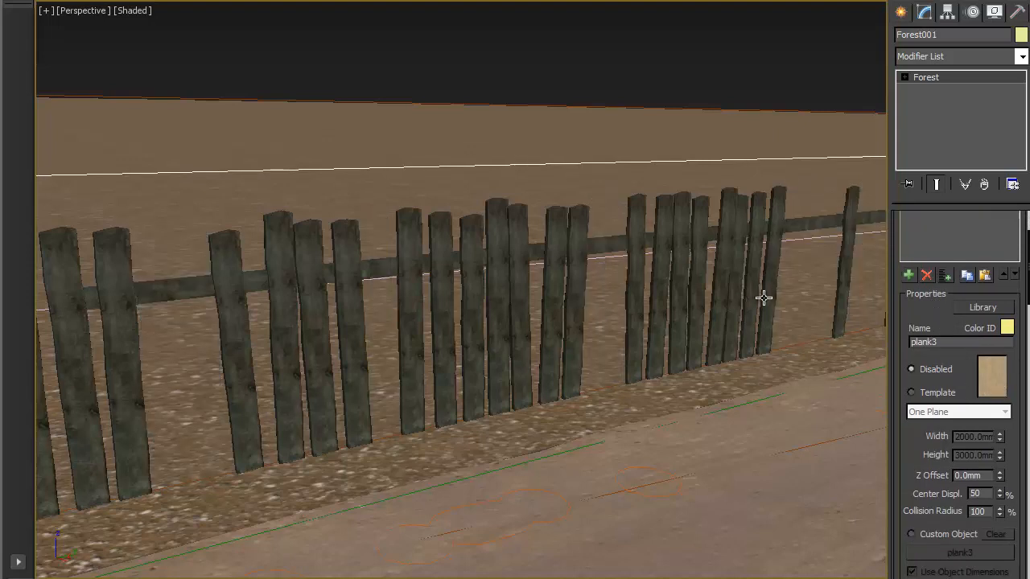
Set the probability of the disabled plank3 item to 20% and inspect the gaps along the fence
mouse_move(930, 317)
left_mouse_down()
mouse_move(930, 362)
mouse_move(930, 323)
left_mouse_up()
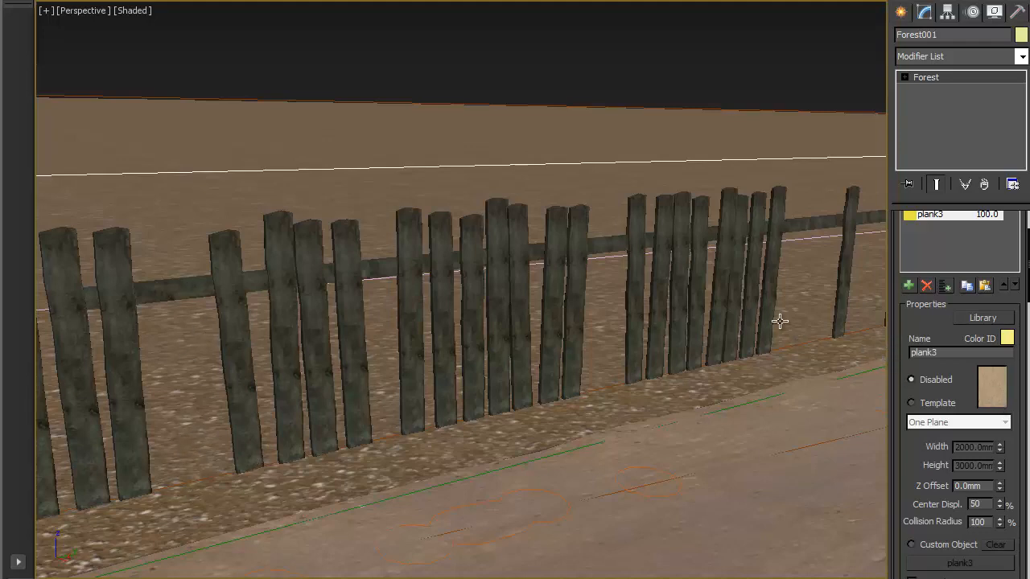
middle_click_drag(779, 321, 513, 343)
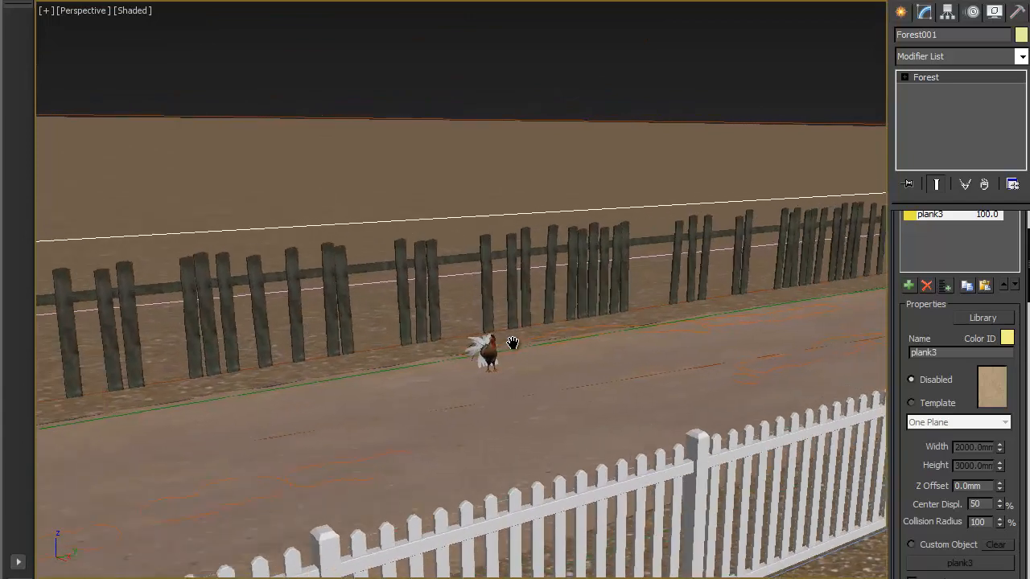
scroll(512, 344, "up", 5)
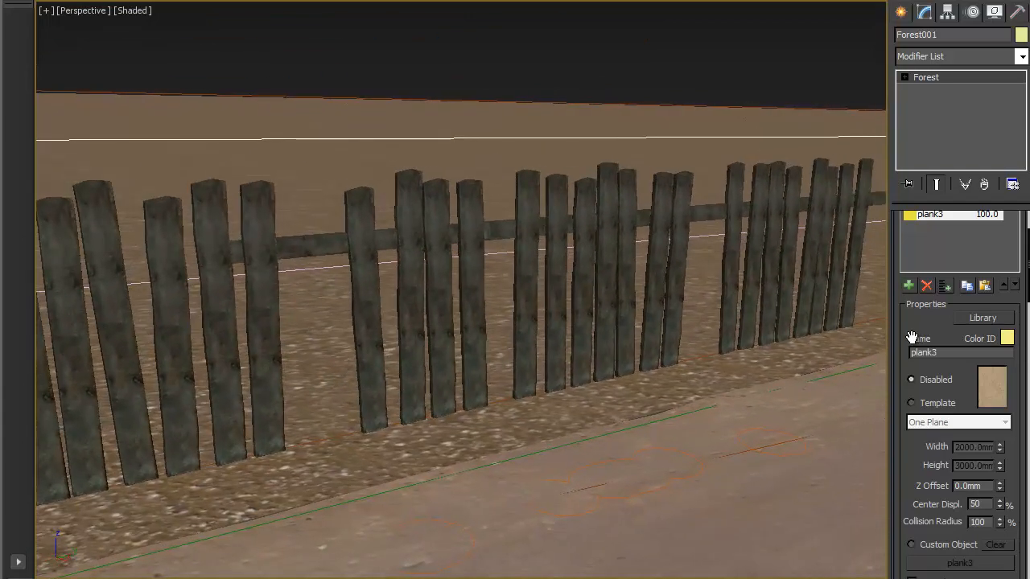
left_click_drag(912, 338, 921, 261)
left_click_drag(934, 322, 931, 265)
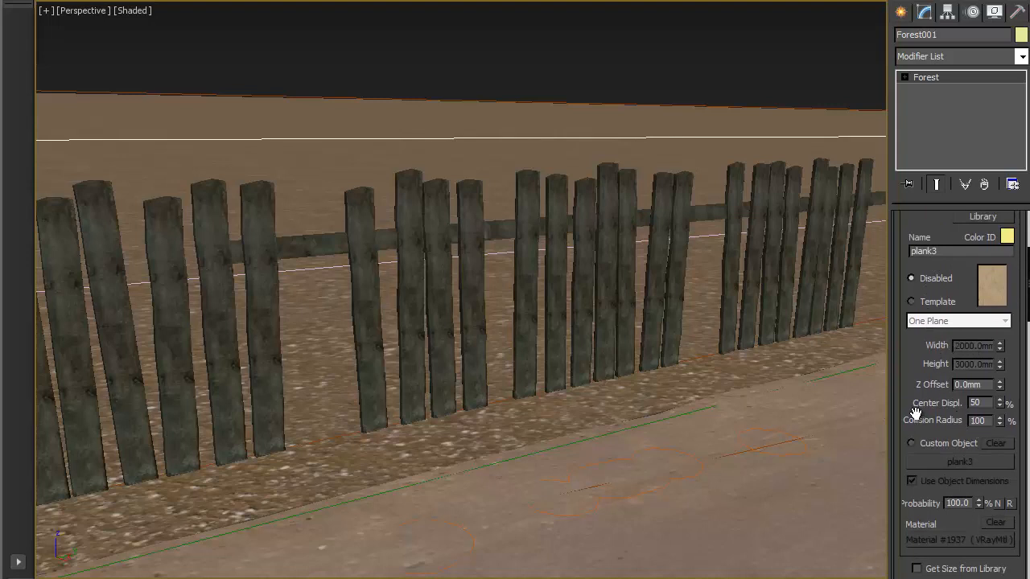
left_click_drag(917, 402, 919, 323)
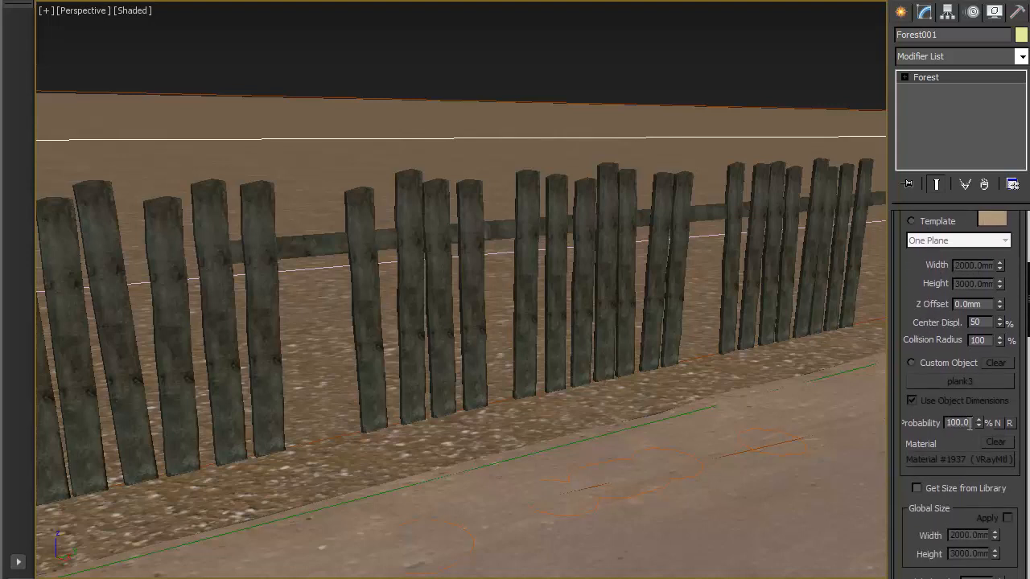
left_click_drag(966, 413, 967, 411)
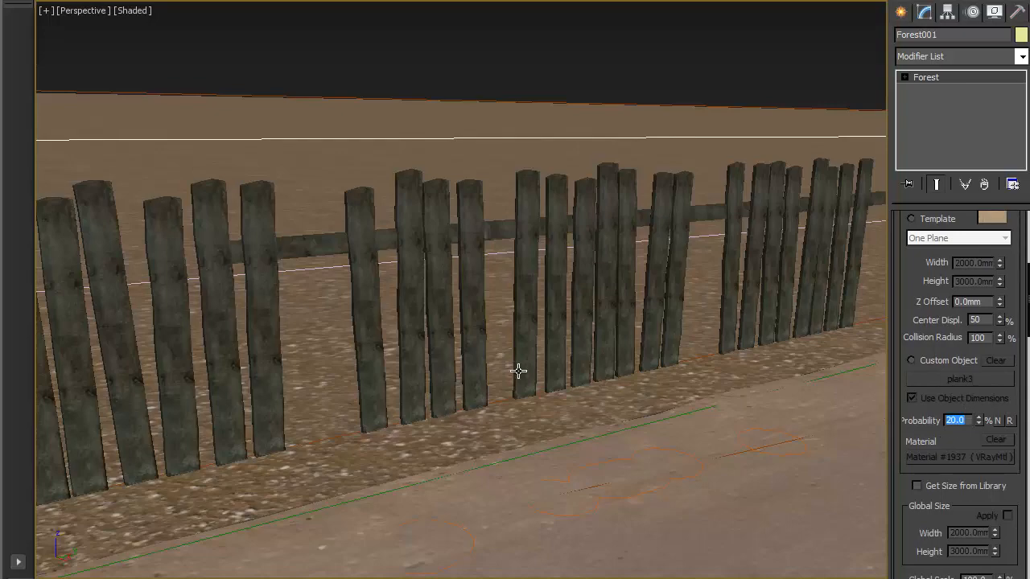
middle_click_drag(446, 380, 579, 375)
scroll(531, 383, "down", 3)
scroll(543, 372, "up", 3)
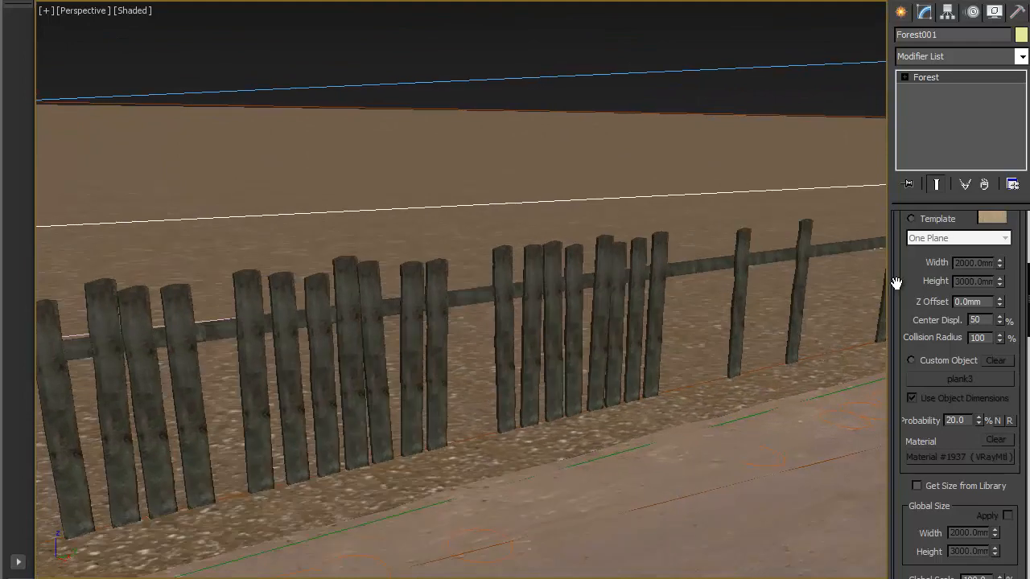
Recreate the plank items along the fence path at 200 mm spacing several times to vary the random gaps
scroll(925, 304, "up", 5)
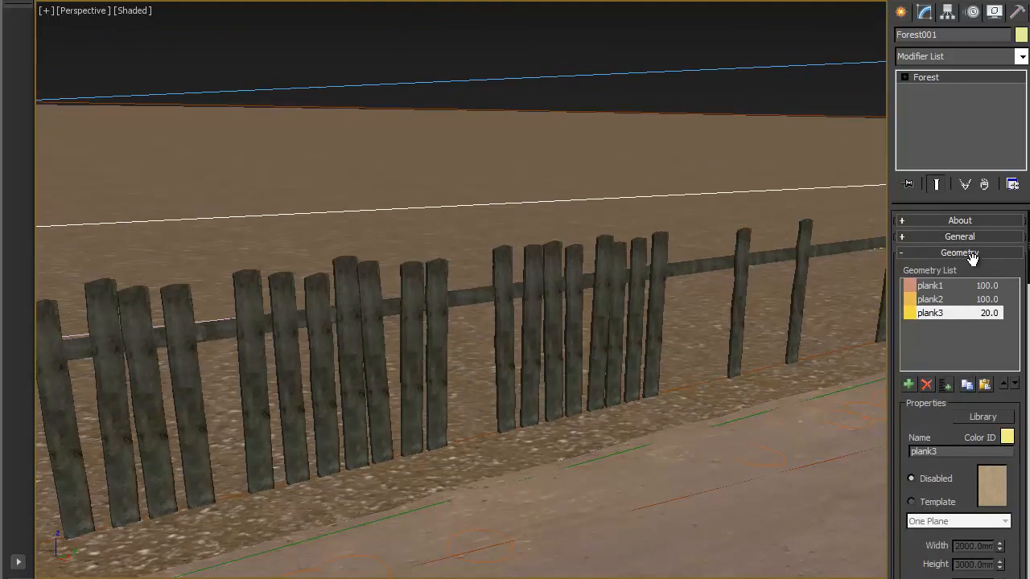
left_click(972, 255)
scroll(943, 448, "down", 10)
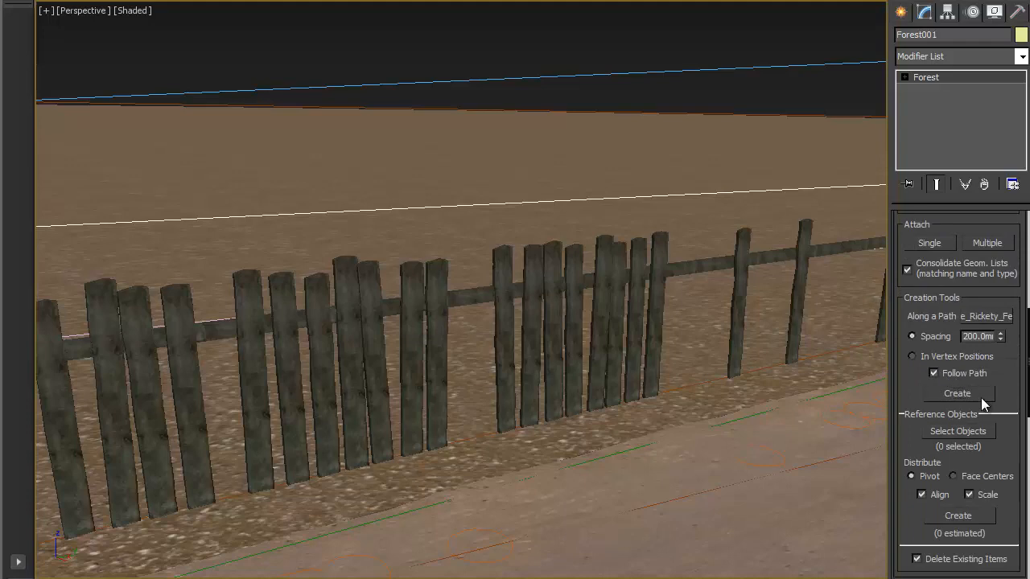
left_click(981, 397)
middle_click_drag(780, 416, 621, 414)
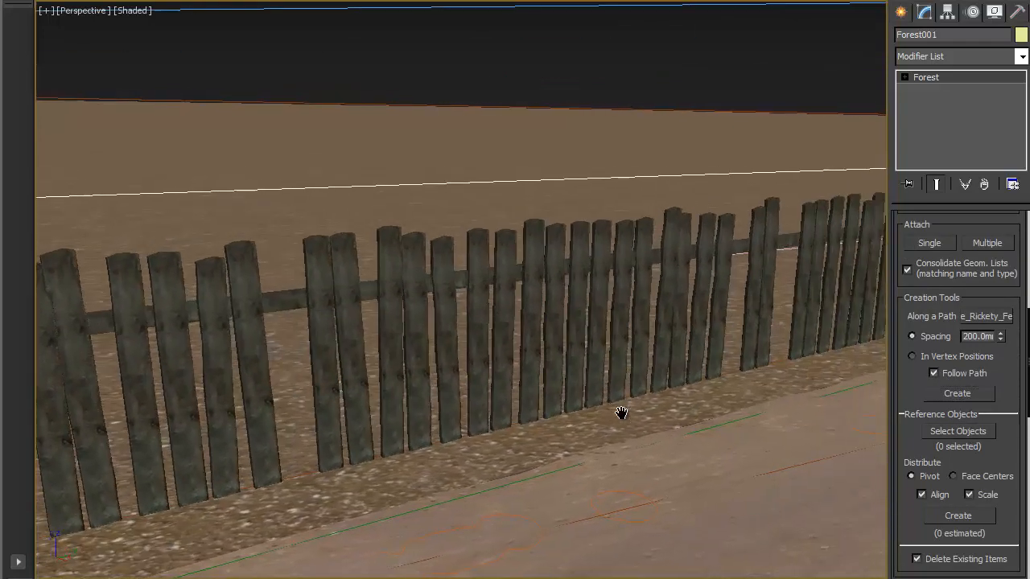
left_click(952, 390)
left_click(952, 390)
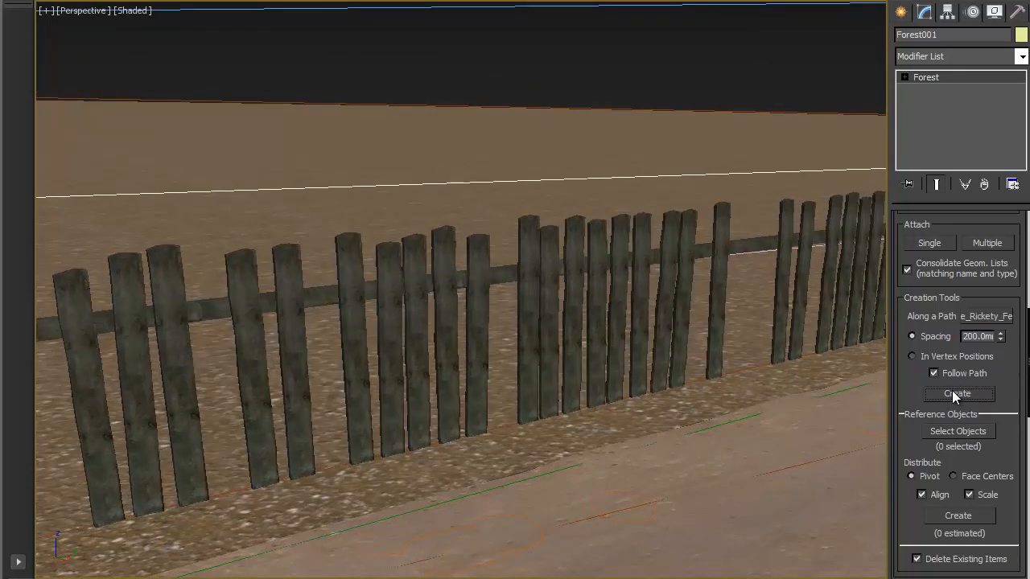
left_click(951, 390)
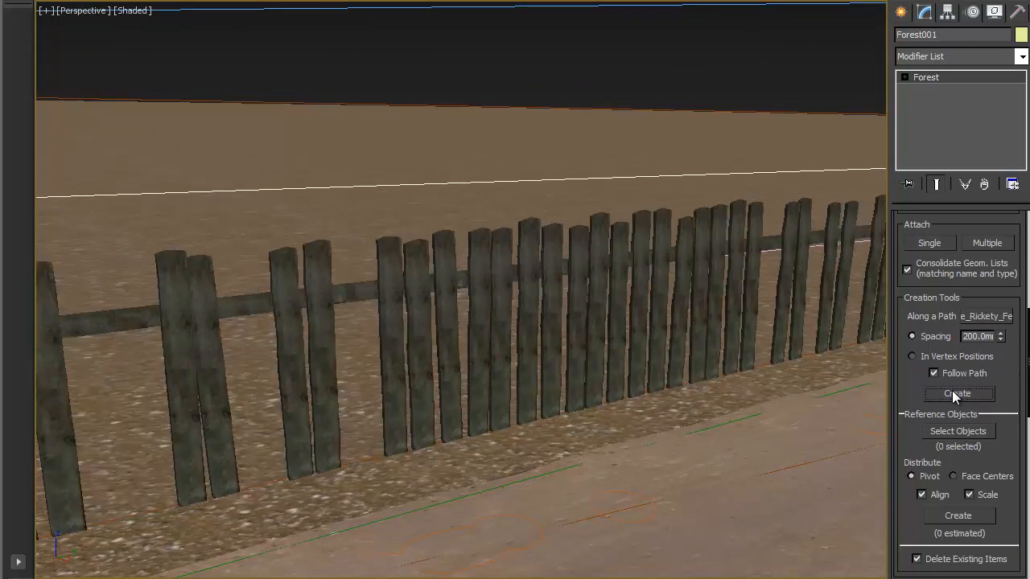
middle_click_drag(650, 391, 519, 402)
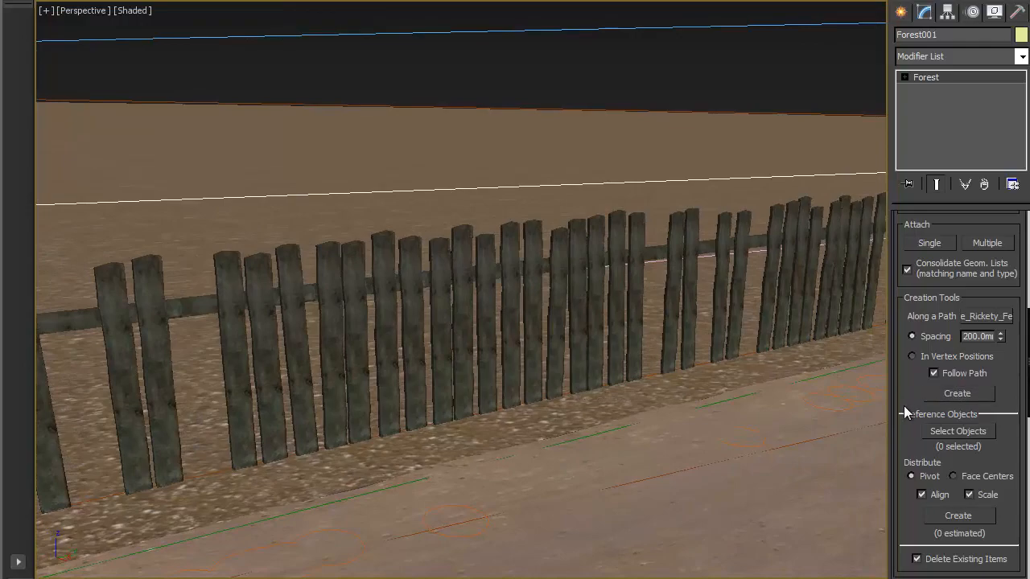
left_click(952, 394)
left_click(956, 394)
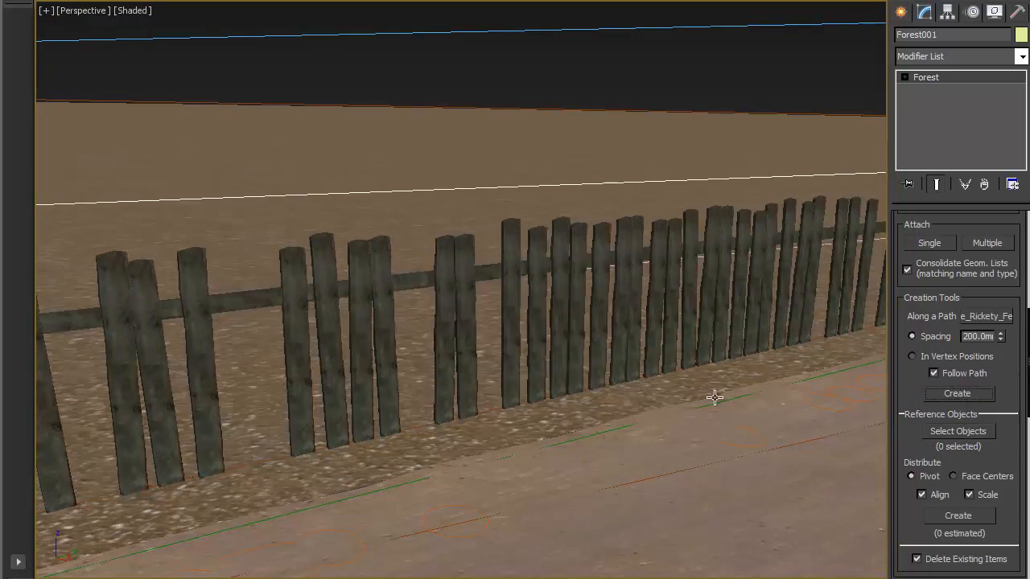
middle_click_drag(713, 395, 644, 402)
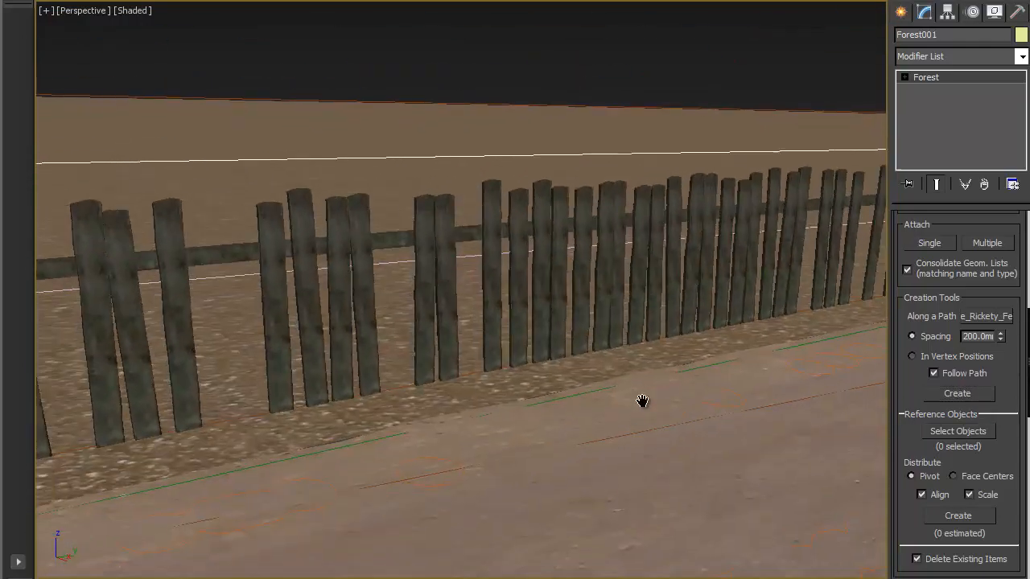
Switch the plank fence's Forest viewport display from Mesh to Points-Cloud
mouse_move(907, 400)
left_mouse_down()
mouse_move(901, 423)
mouse_move(910, 384)
left_mouse_up()
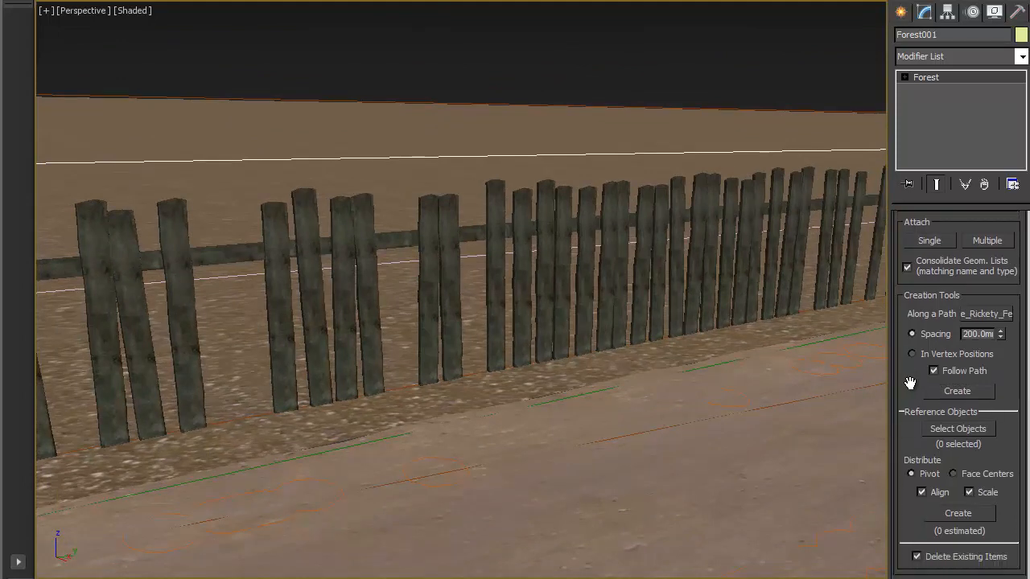
scroll(904, 391, "down", 8)
scroll(921, 392, "down", 8)
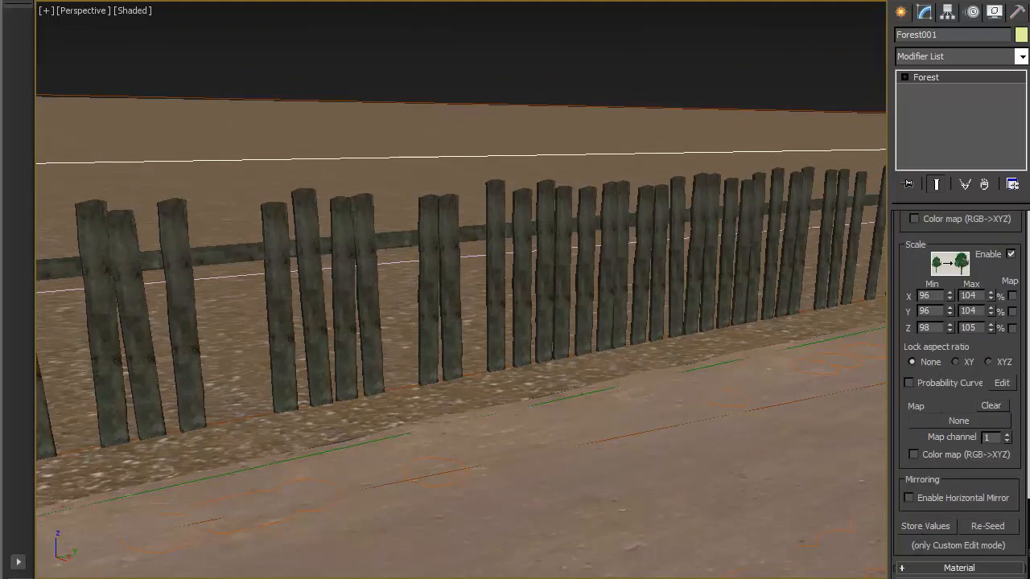
scroll(946, 360, "down", 5)
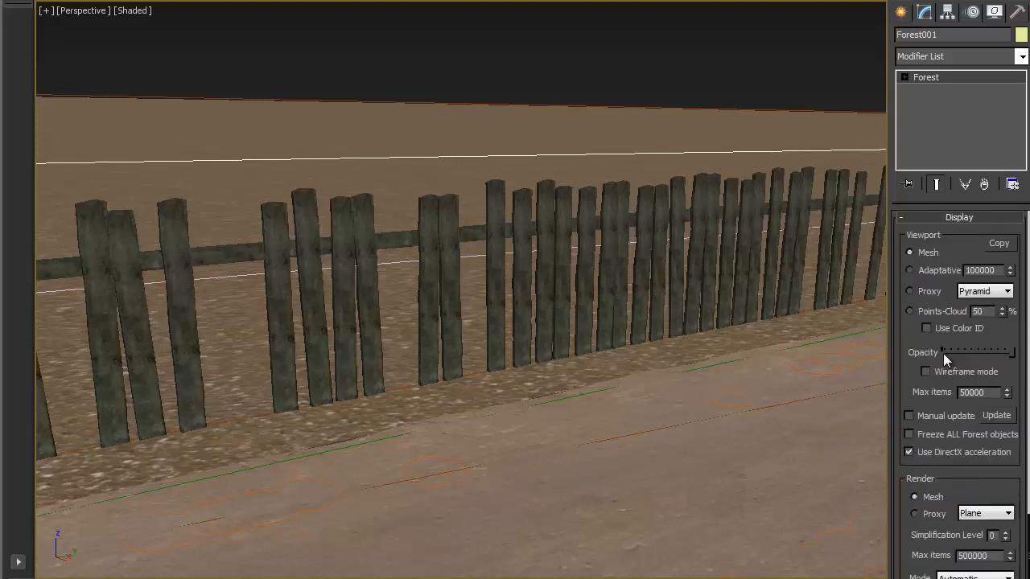
left_click_drag(920, 334, 892, 321)
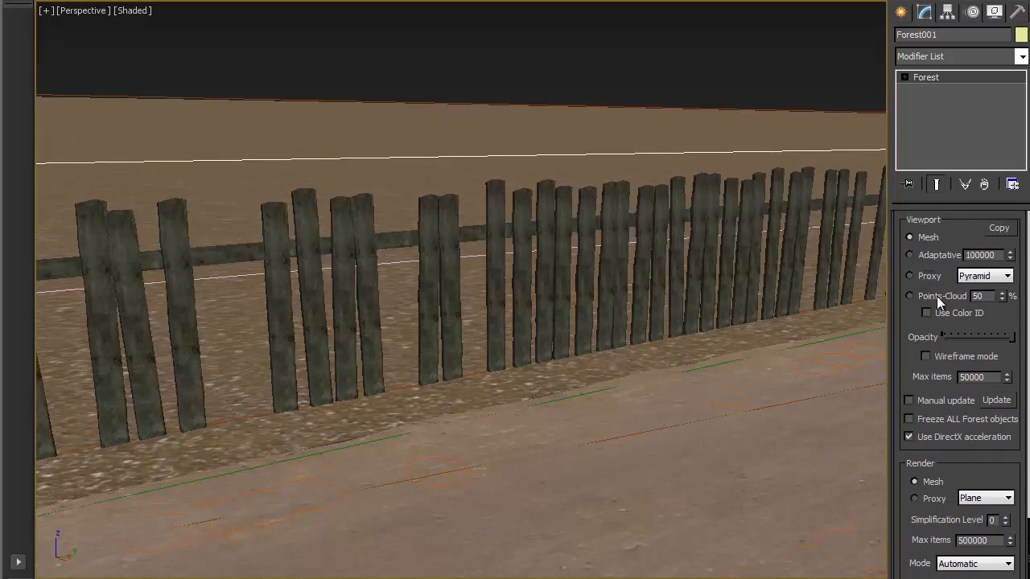
left_click(924, 296)
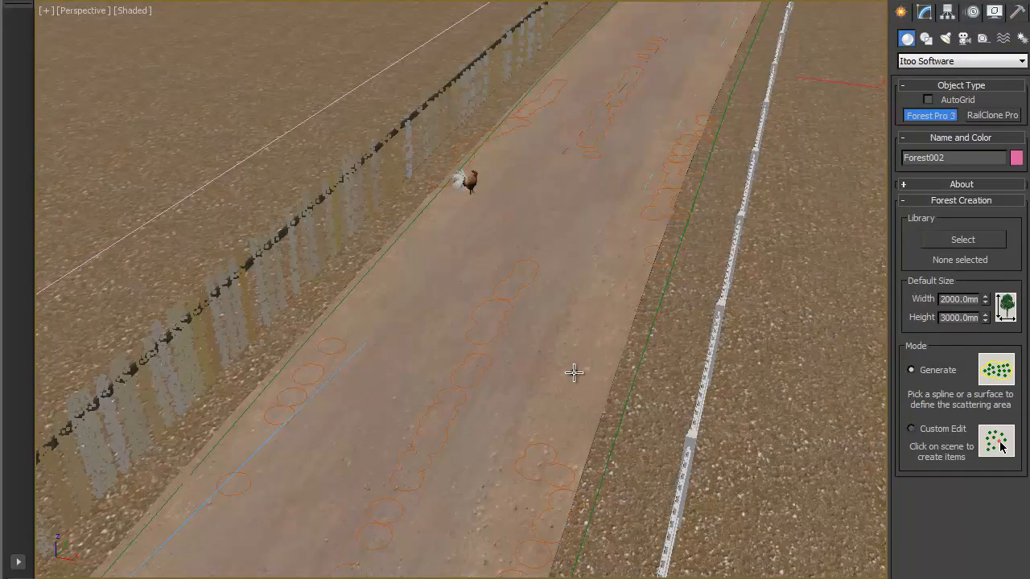
Generate a new Forest Pro scatter from the large boundary spline enclosing the ground and road, and open its parameters for editing
middle_click_drag(715, 375, 478, 383)
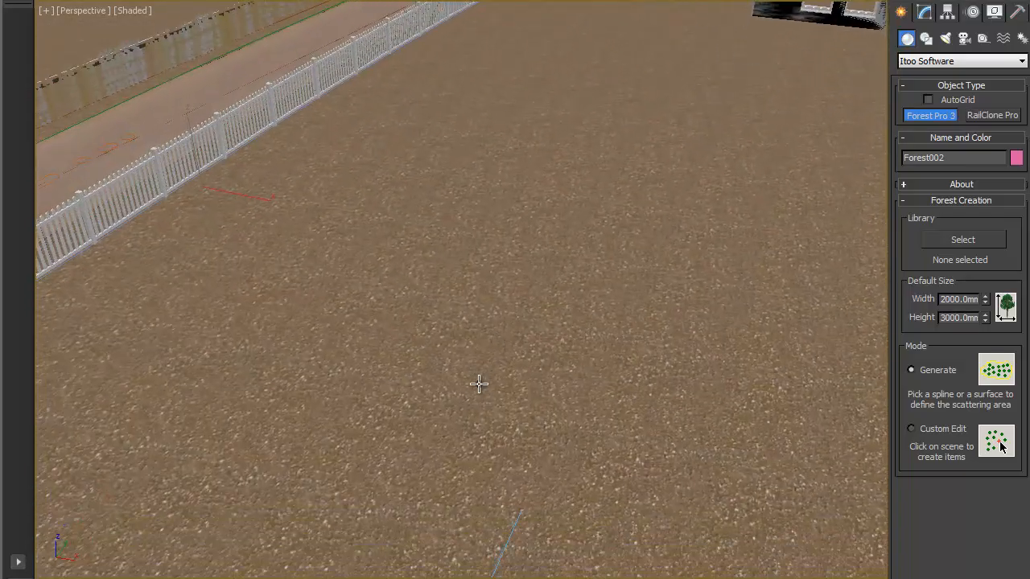
scroll(483, 338, "up", 5)
scroll(477, 345, "down", 5)
middle_click_drag(413, 368, 448, 317)
middle_click_drag(488, 369, 468, 390)
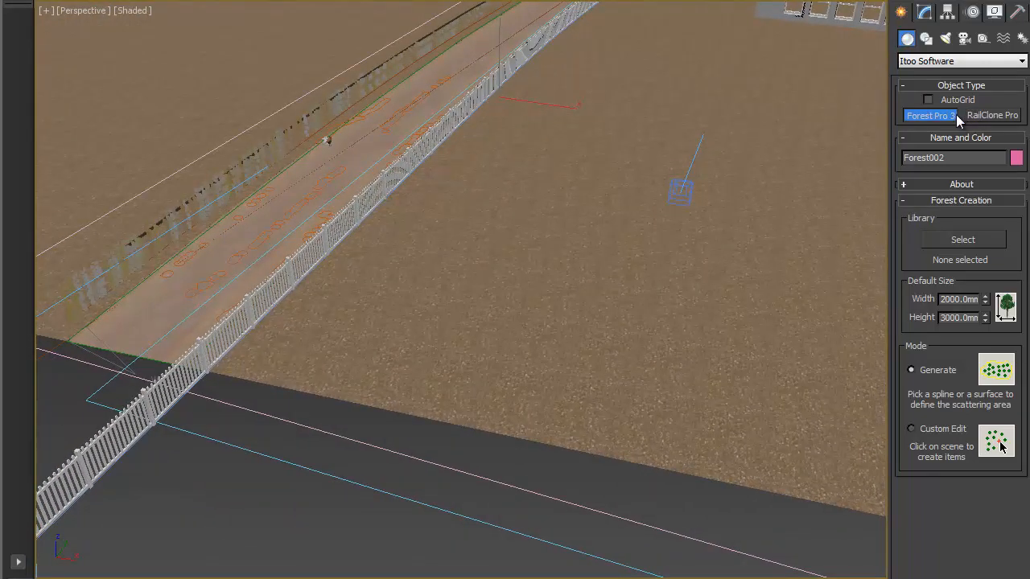
left_click(632, 519)
middle_click_drag(681, 206, 534, 304)
left_click(925, 11)
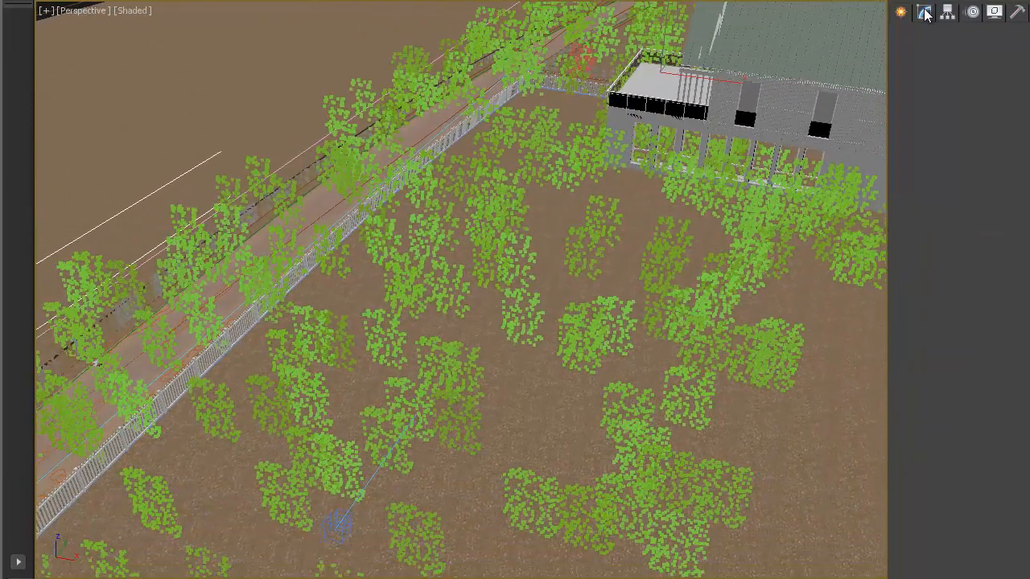
Add tall grasses, canes and ground cover to the new Forest's geometry list and delete the default item
scroll(937, 245, "up", 15)
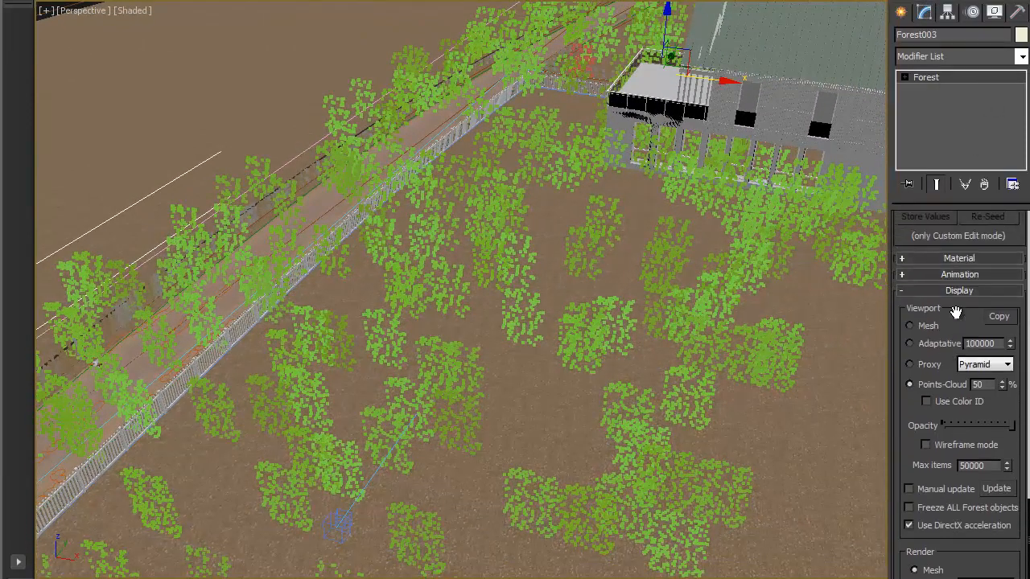
scroll(925, 295, "up", 15)
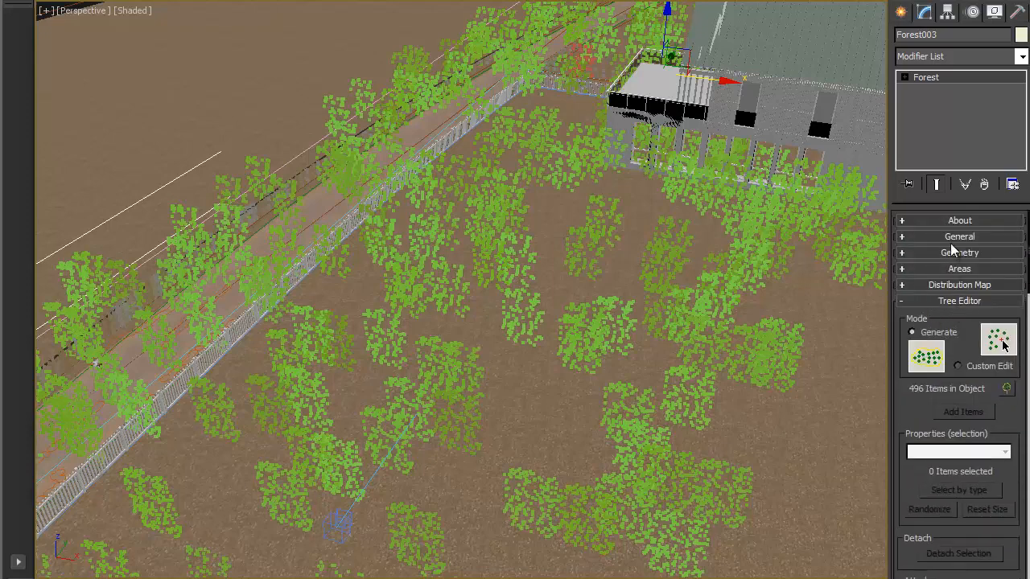
left_click(954, 254)
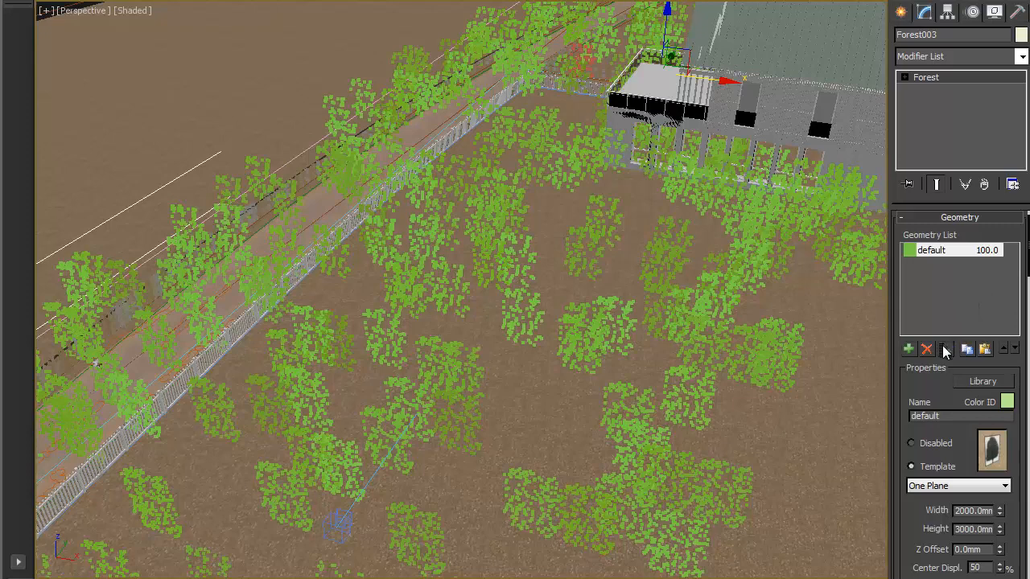
left_click(944, 349)
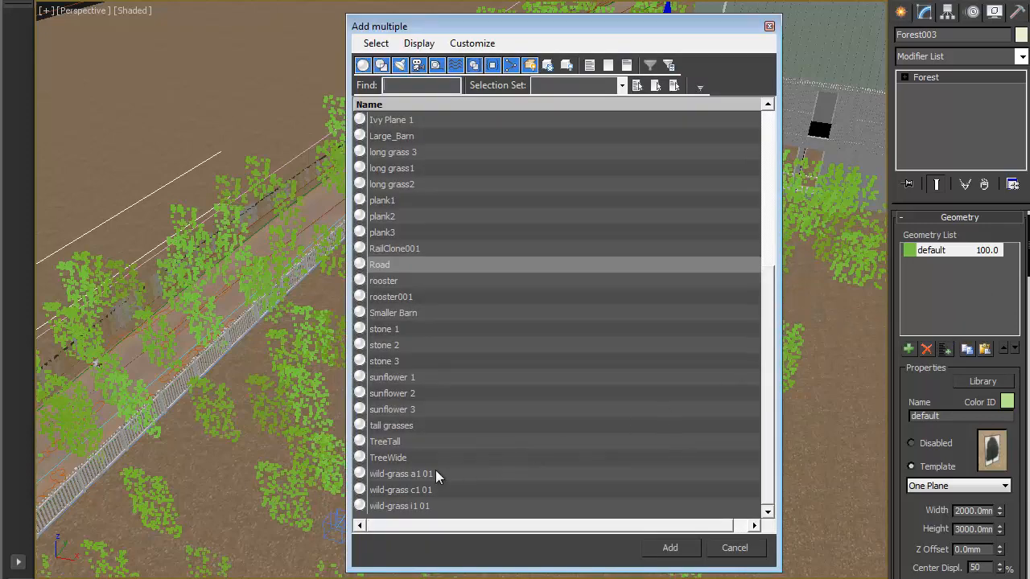
left_click(394, 426)
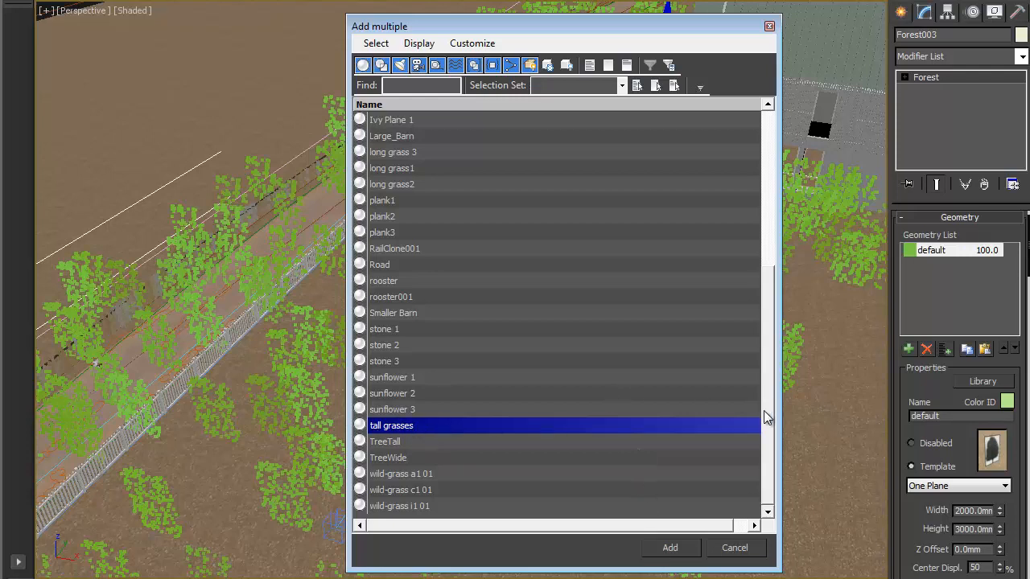
left_click_drag(765, 416, 760, 172)
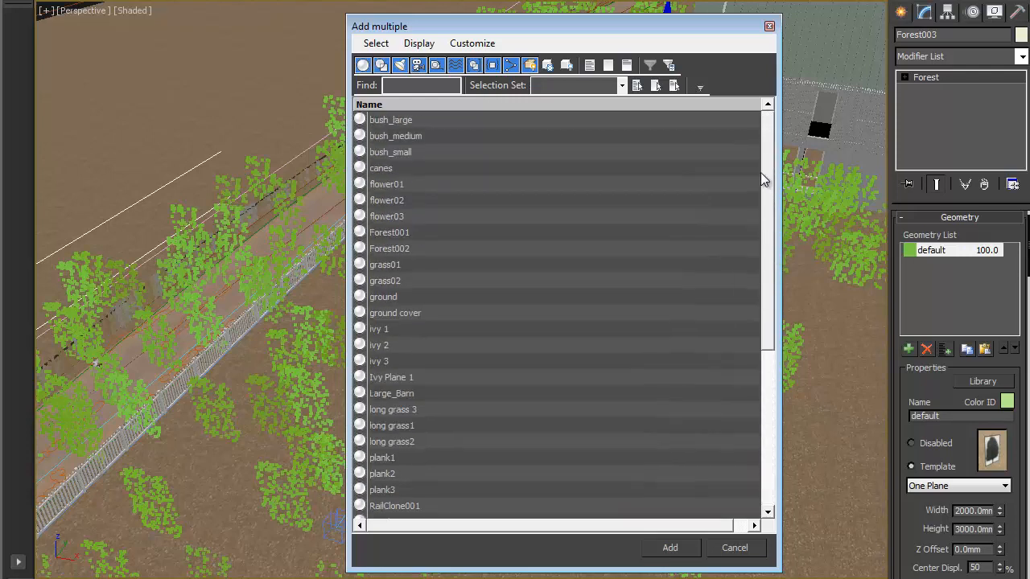
left_click(374, 171)
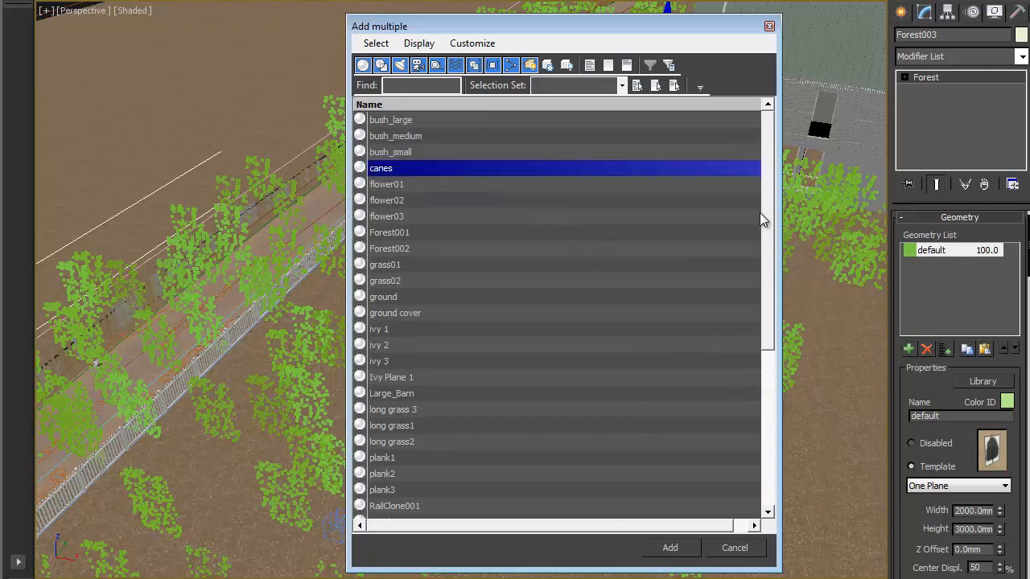
scroll(748, 225, "down", 1)
left_click(395, 265, "ctrl")
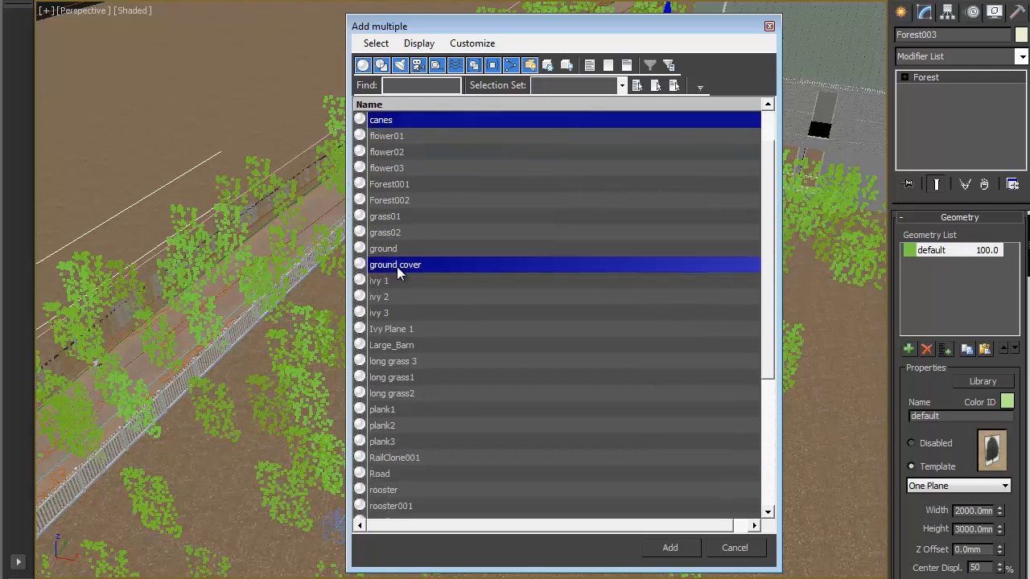
left_click(669, 547)
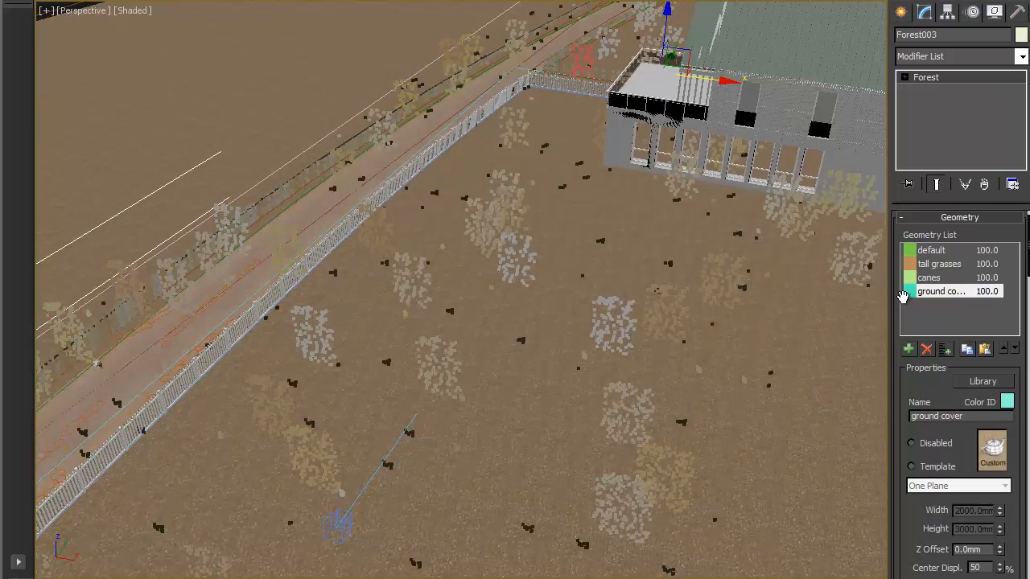
left_click(959, 252)
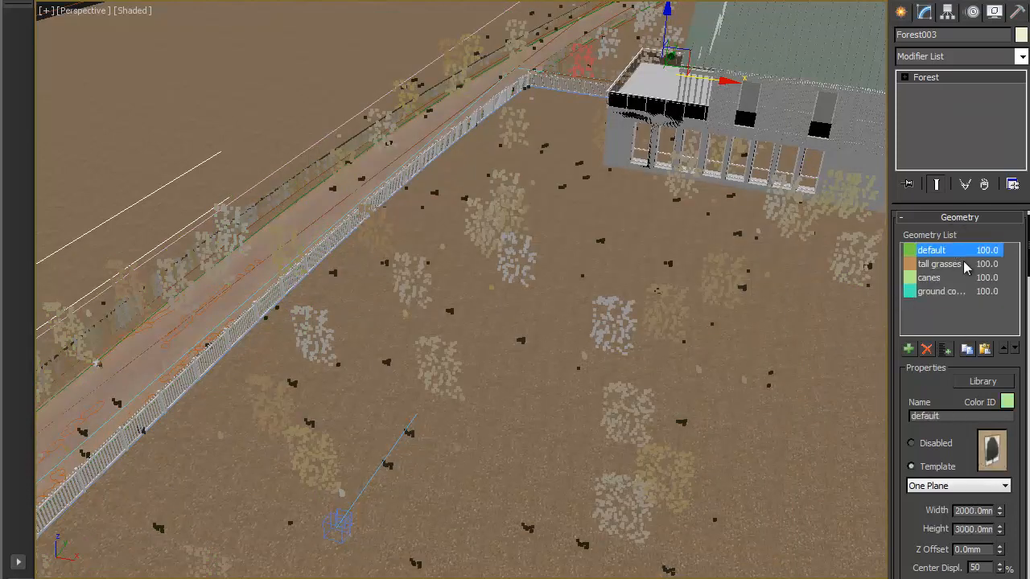
left_click(926, 349)
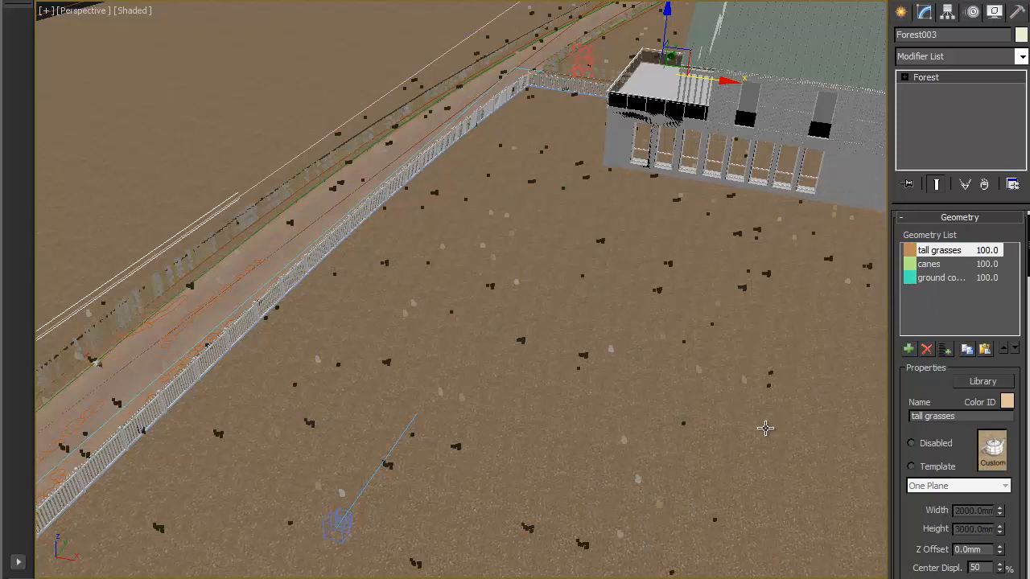
Set the distribution map to Dense with a density of 2350 mm in X units
left_click(930, 219)
left_click(945, 252)
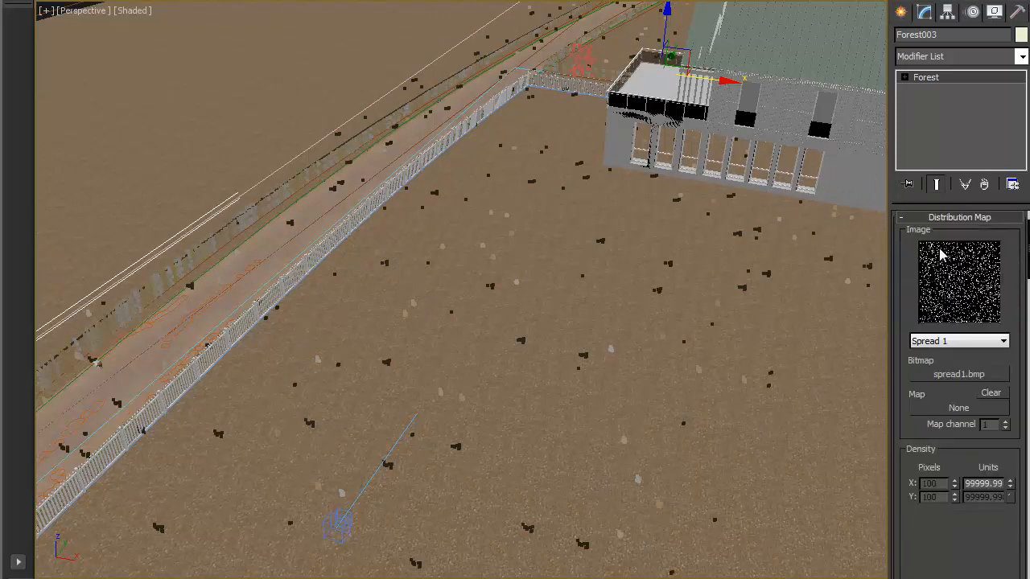
left_click(1001, 341)
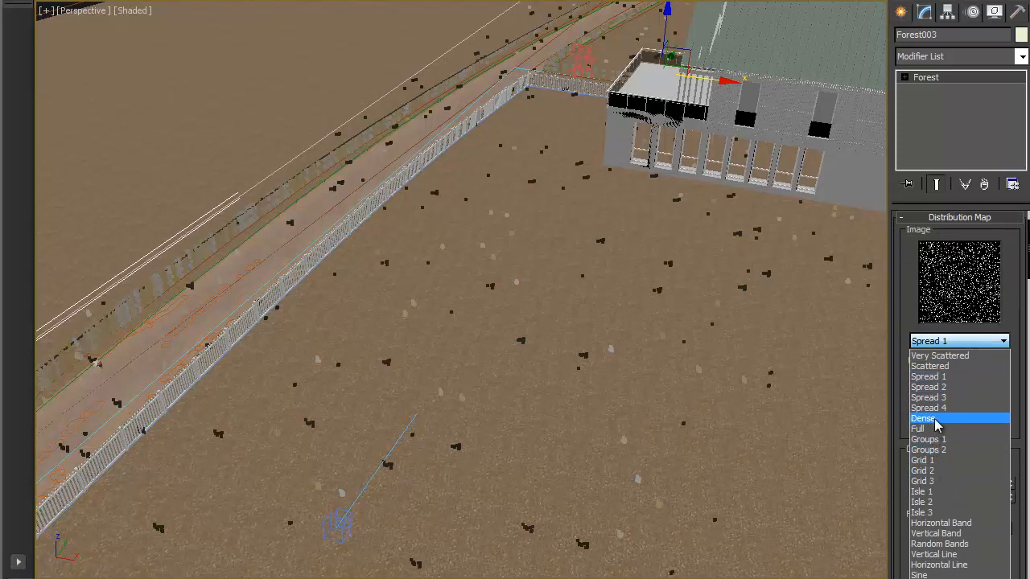
left_click(927, 418)
double_click(994, 481)
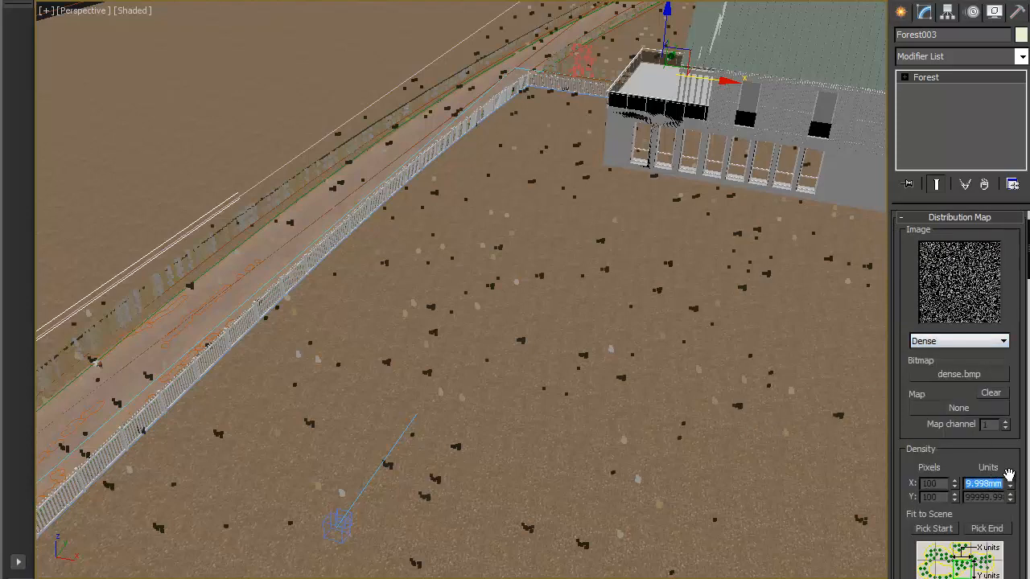
type("3")
type("350mm")
key("Return")
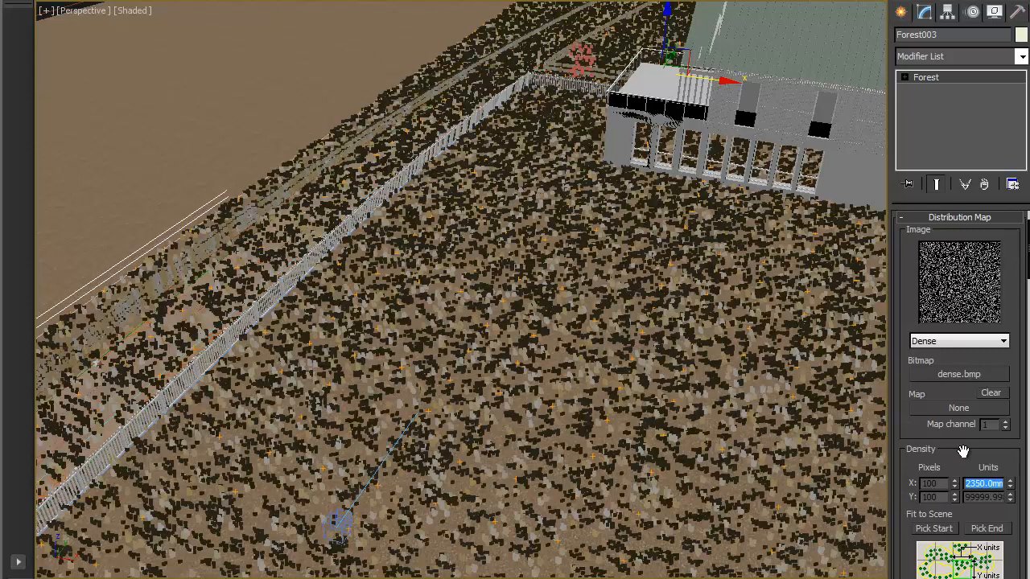
Change the distribution's diversity from Random to Clusters with a size of 380 mm
left_click_drag(971, 457, 967, 321)
scroll(967, 321, "down", 5)
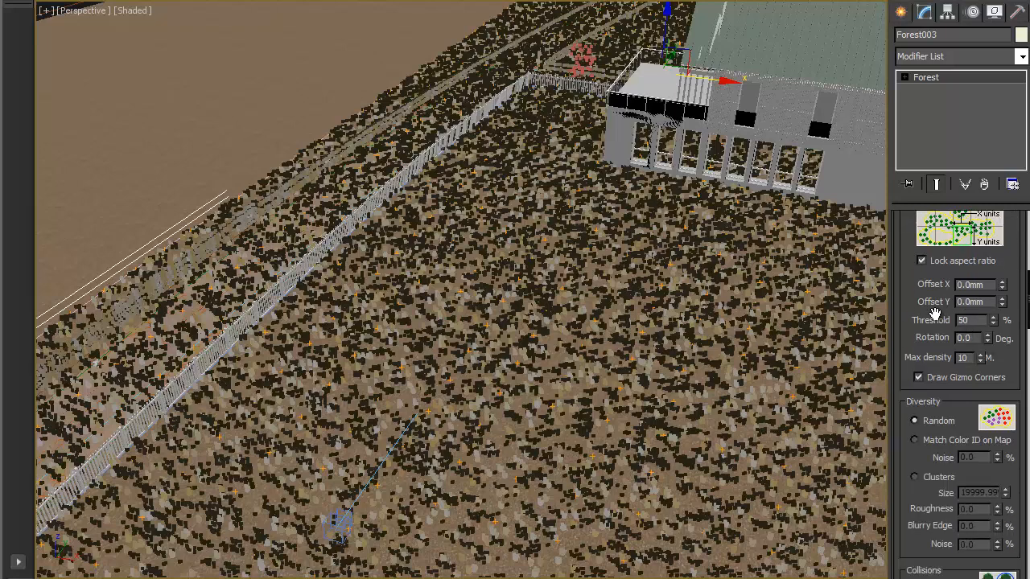
left_click(941, 477)
double_click(977, 492)
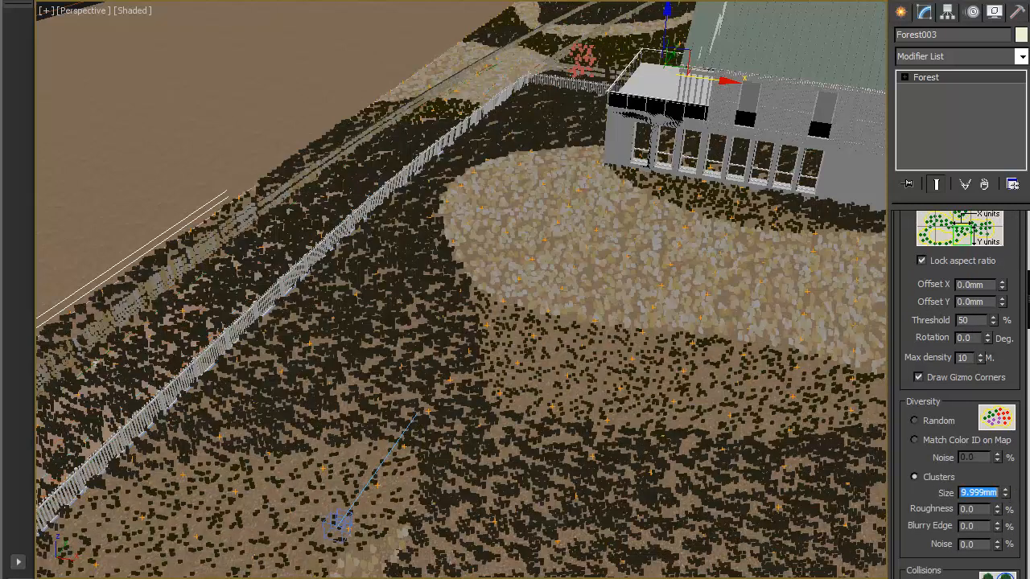
type("380")
key("Return")
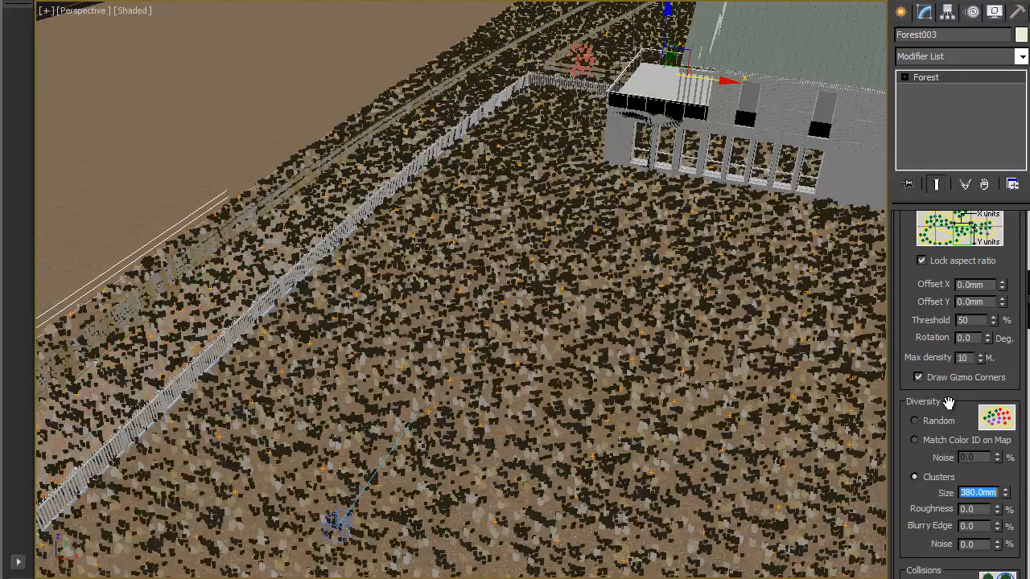
Enable random translation in the transform settings of the grass scatter
scroll(991, 453, "up", 2)
scroll(991, 453, "up", 5)
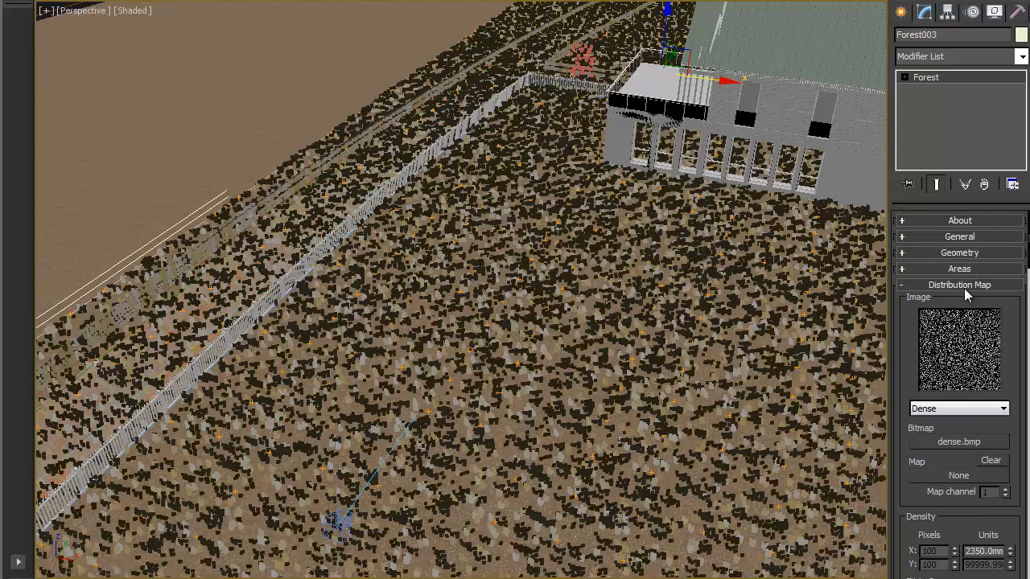
left_click(962, 286)
left_click(959, 303)
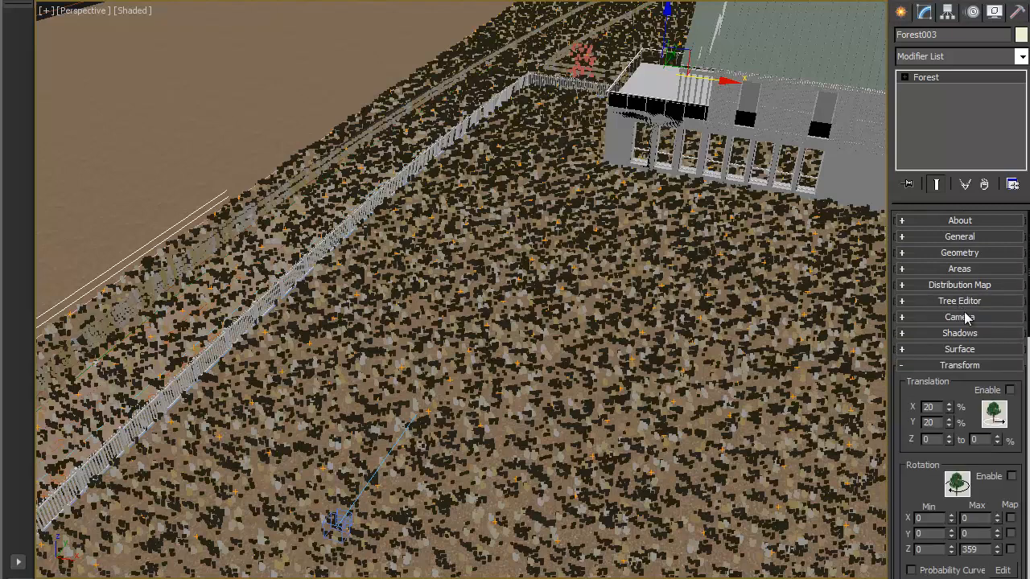
left_click(1009, 391)
left_click_drag(943, 382, 940, 264)
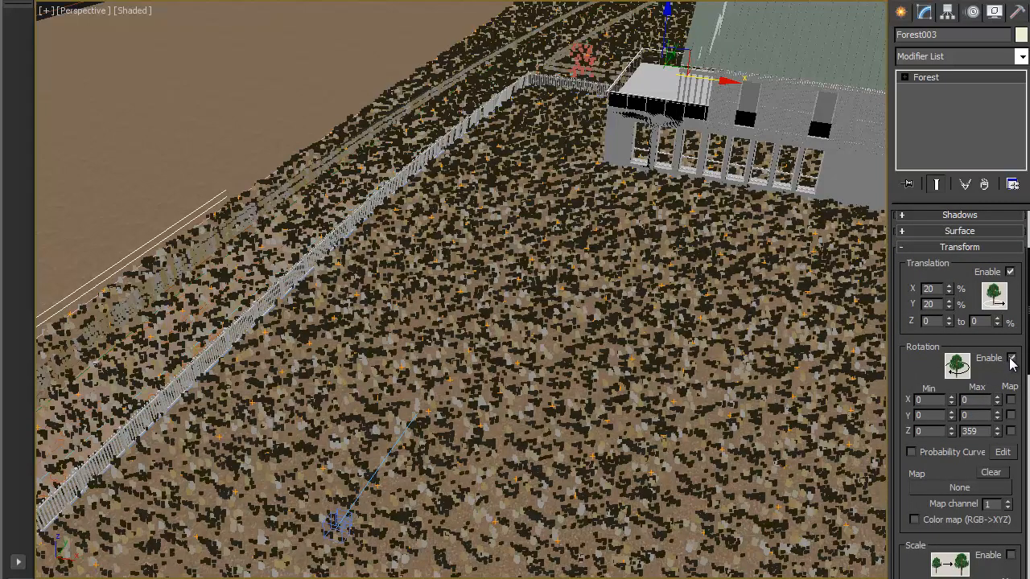
Enable random rotation with a range of -10 to 10 degrees in both X and Y
left_click(1012, 359)
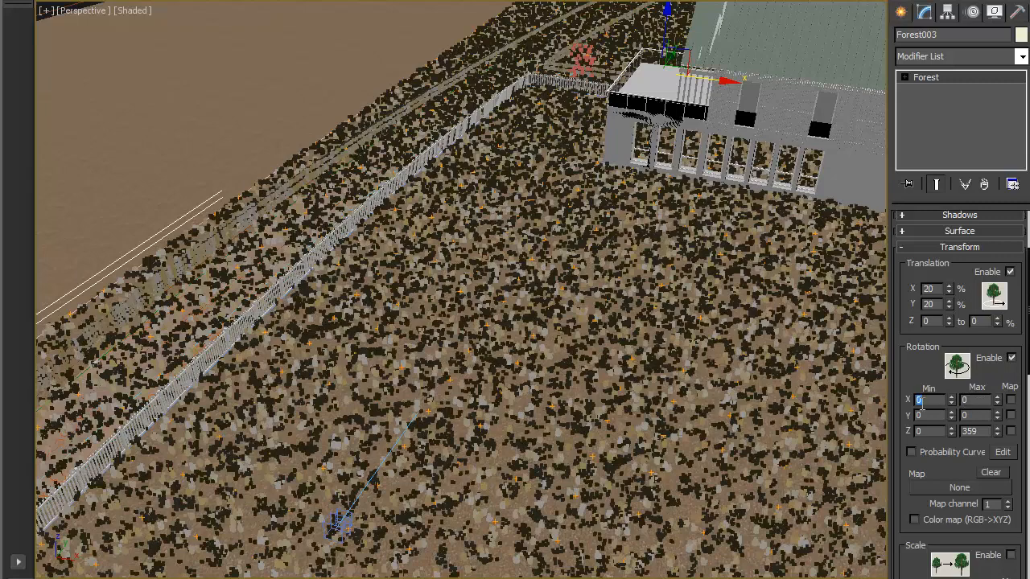
key("Tab")
type("10")
key("Tab")
type("-10")
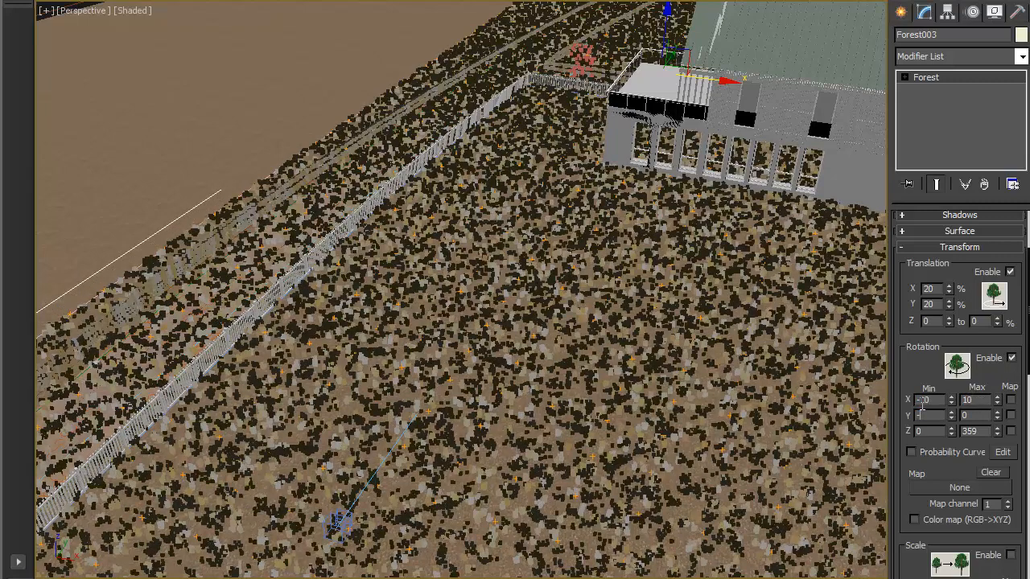
key("Tab")
type("0")
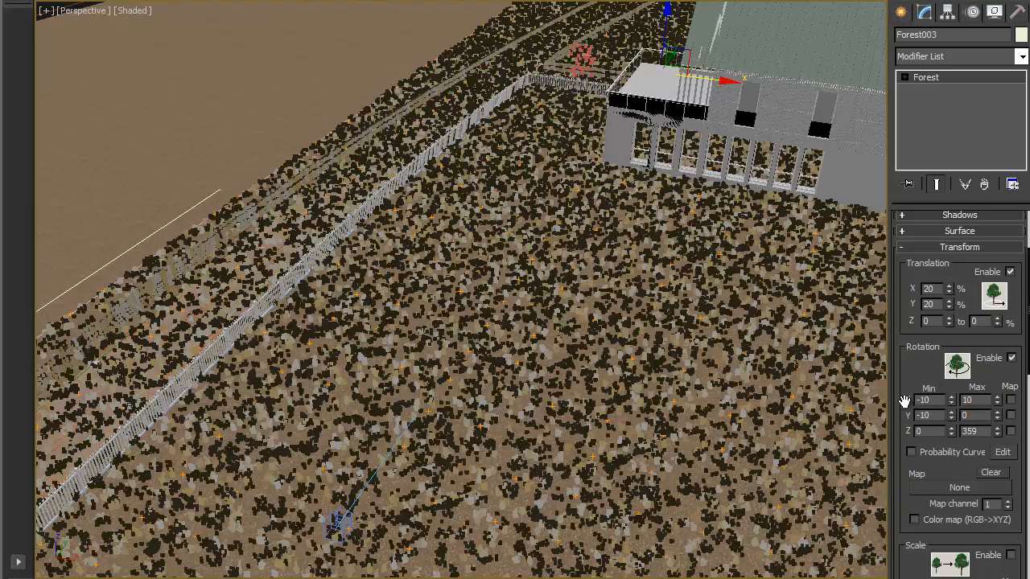
type("1")
key("Return")
Enable random scale for the scattered plants and set its minimum to 50%
left_click_drag(945, 457, 950, 273)
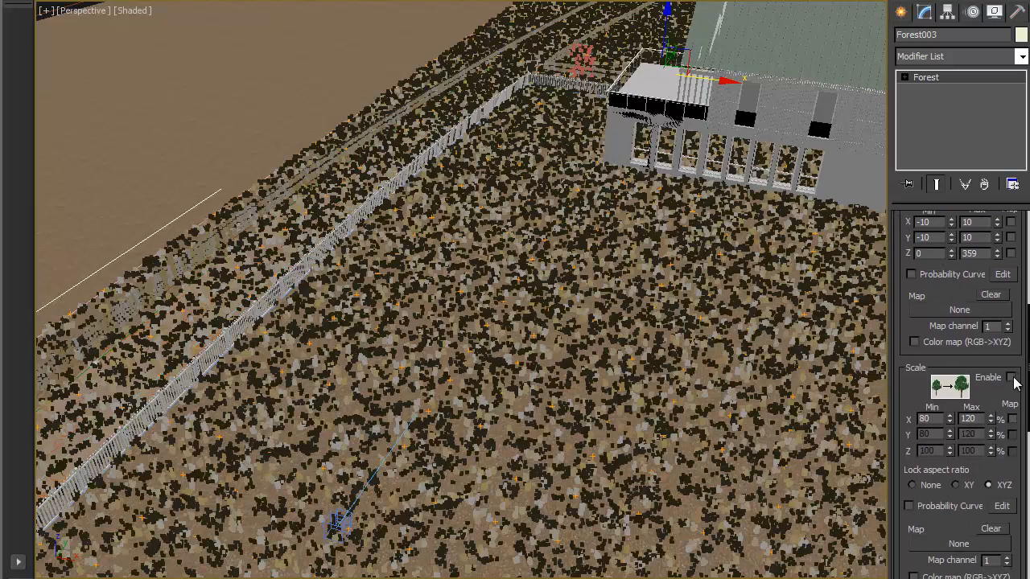
left_click(1011, 378)
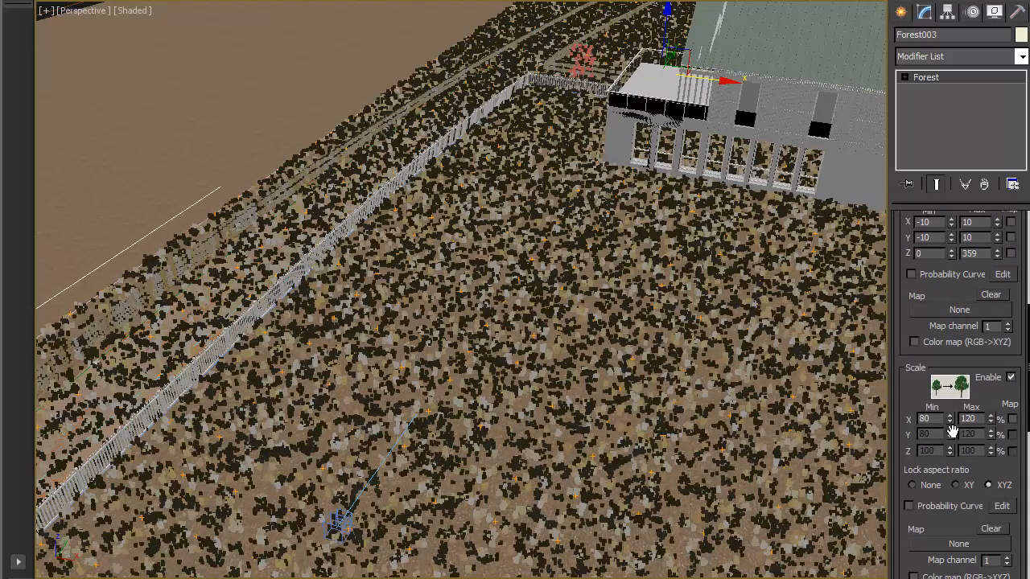
type("50")
key("Return")
scroll(978, 356, "up", 5)
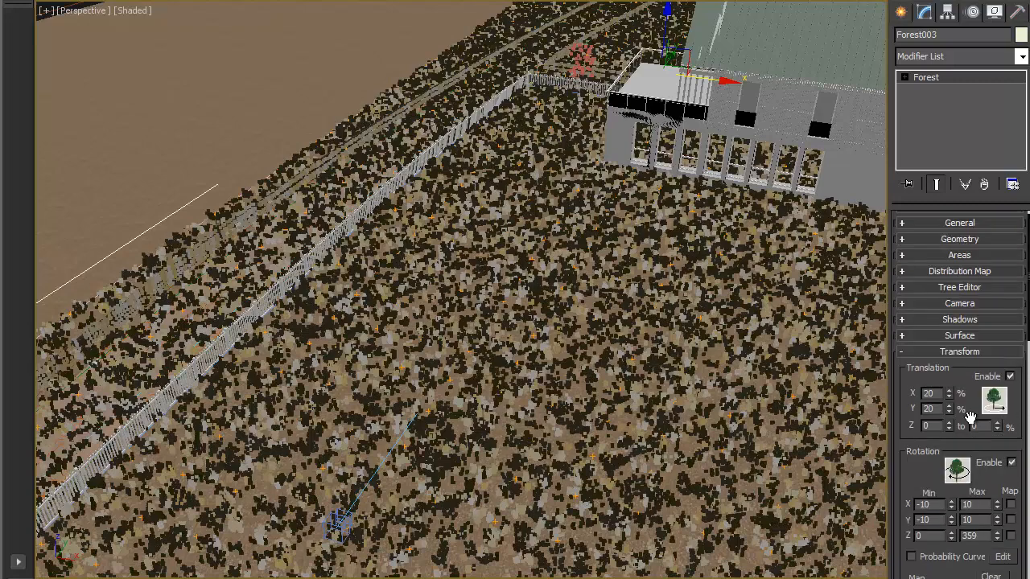
Add the Large_Barn object as an exclude area of the grass scatter and enable limiting to camera visibility
left_click(981, 366)
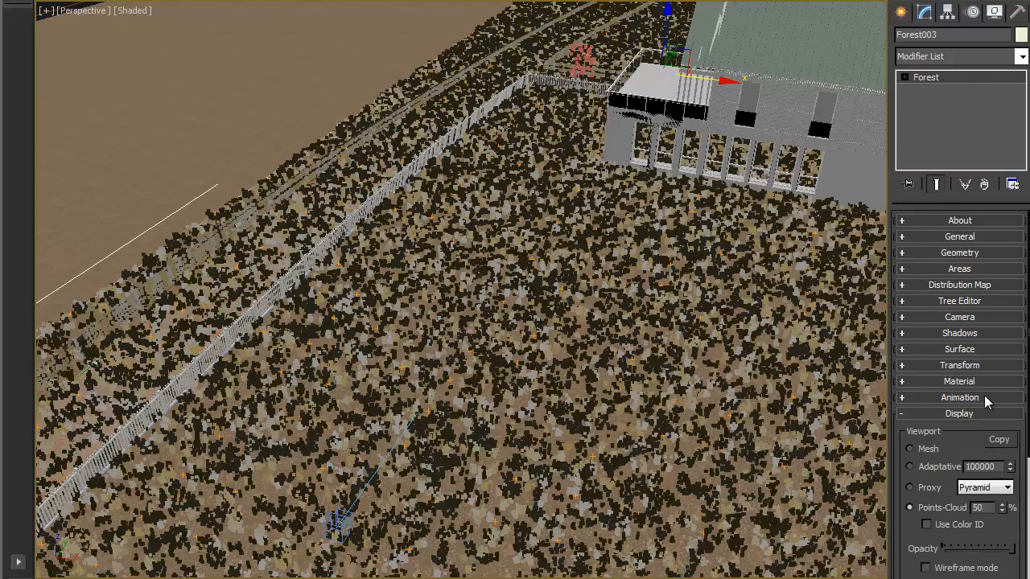
middle_click_drag(877, 401, 813, 399)
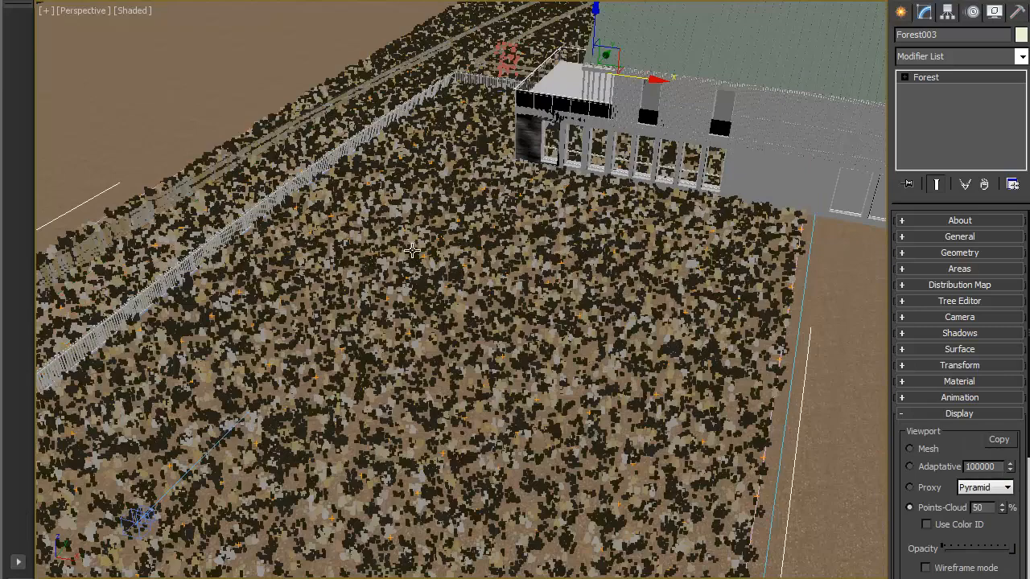
middle_click_drag(631, 215, 631, 231)
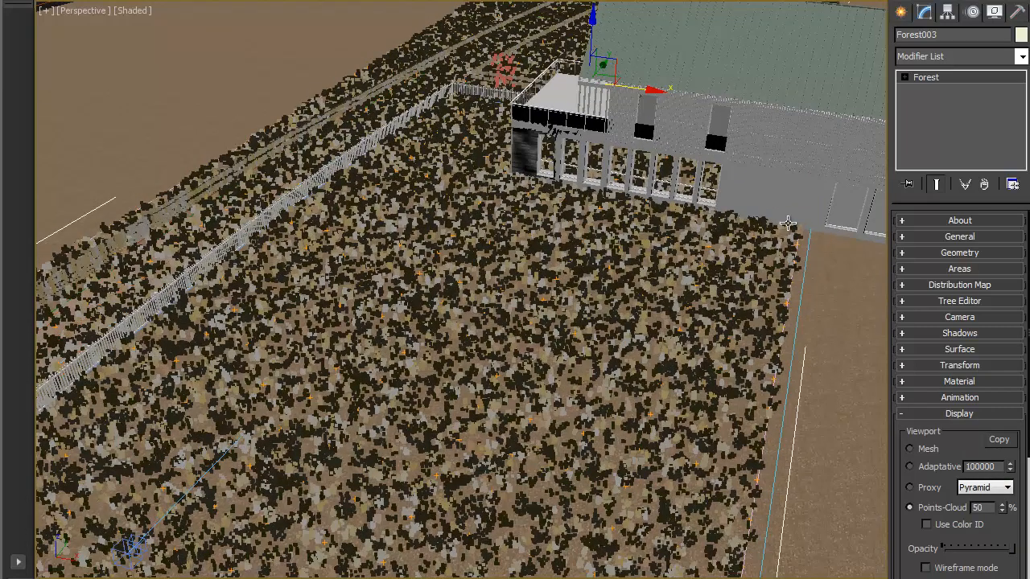
middle_click_drag(536, 200, 529, 211)
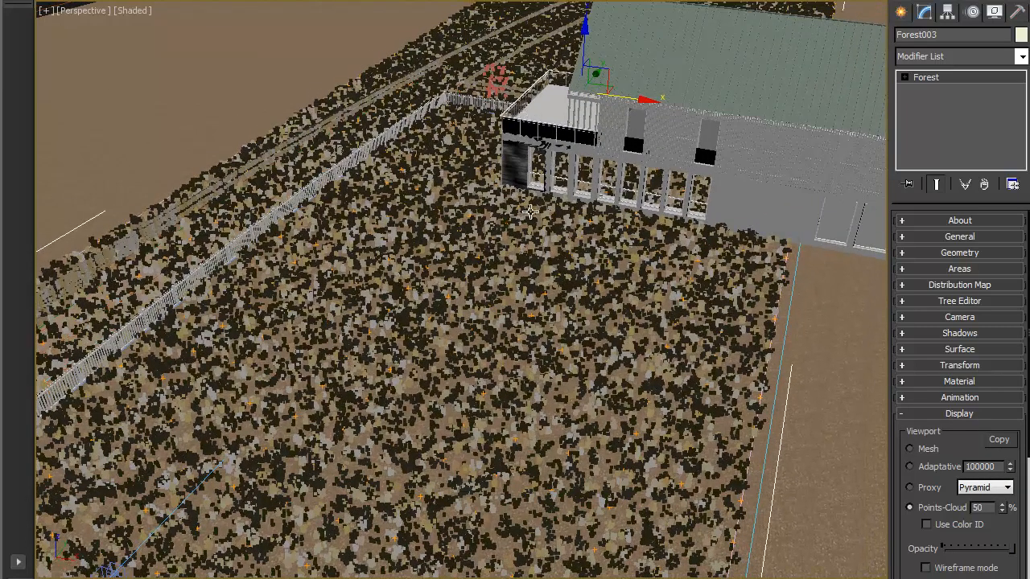
left_click(959, 269)
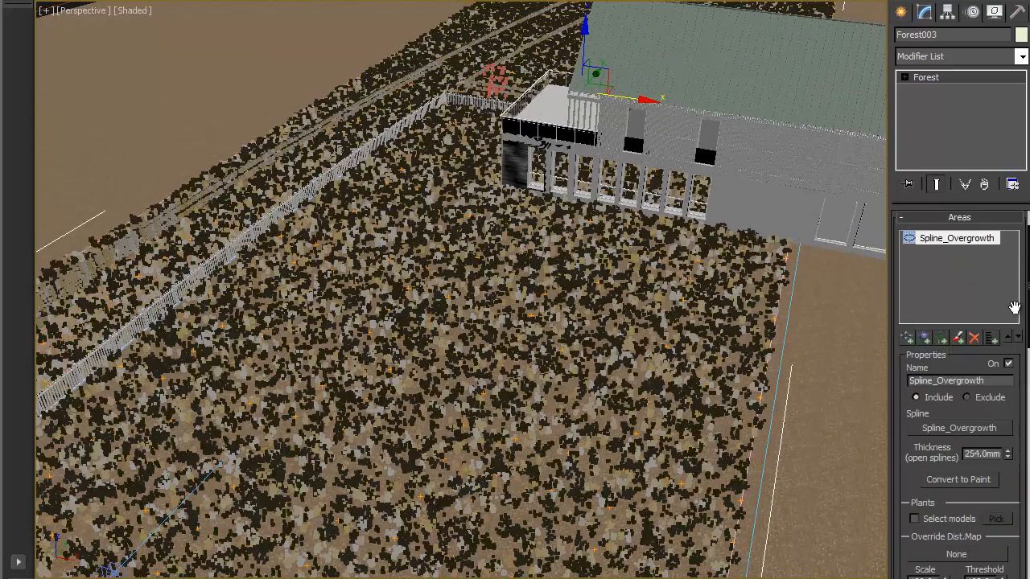
left_click(925, 338)
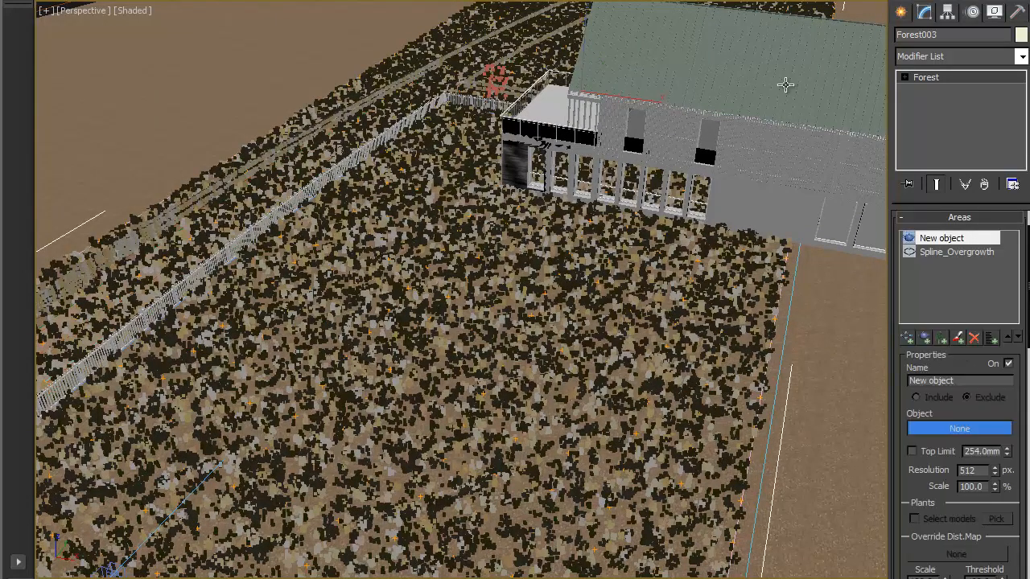
left_click(788, 92)
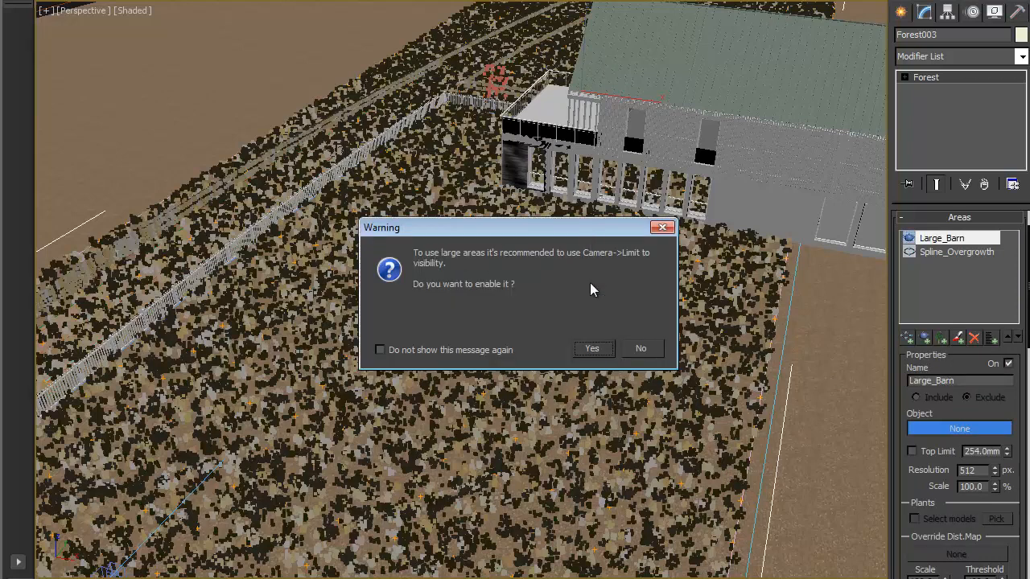
left_click(592, 348)
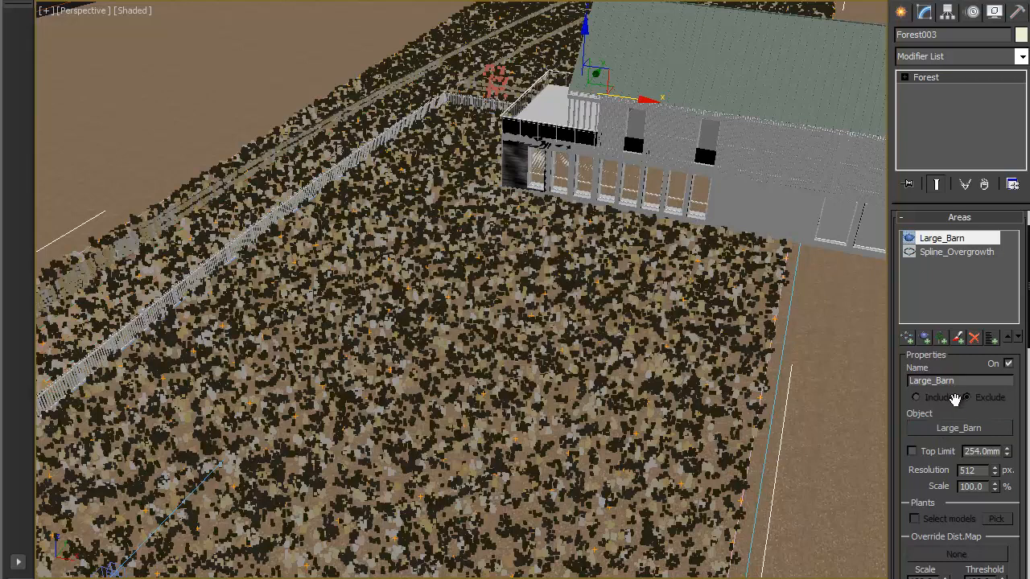
Enable density falloff for the barn exclusion area with an exclude distance of 2000 mm
left_click_drag(956, 398, 951, 263)
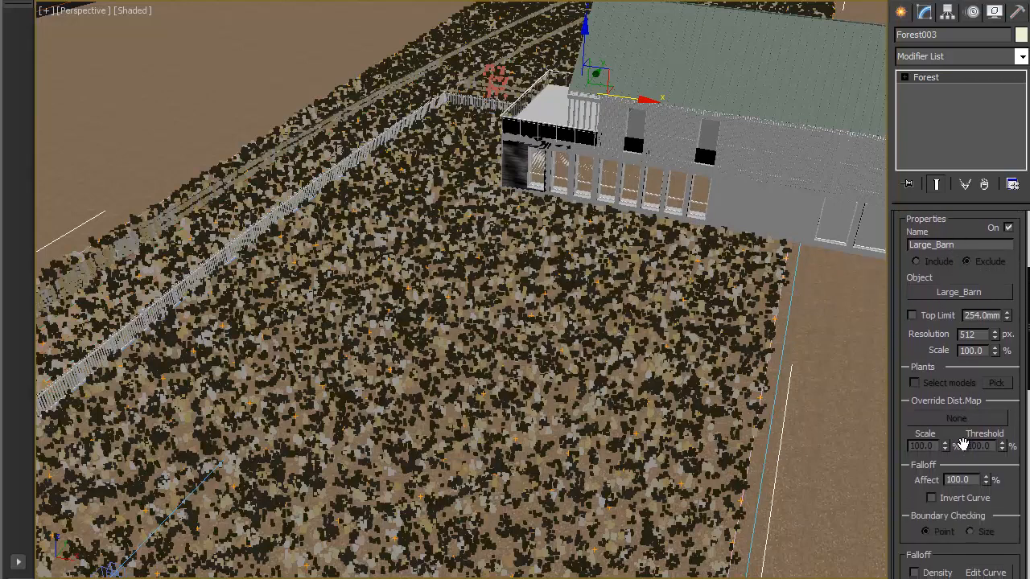
scroll(1004, 434, "down", 6)
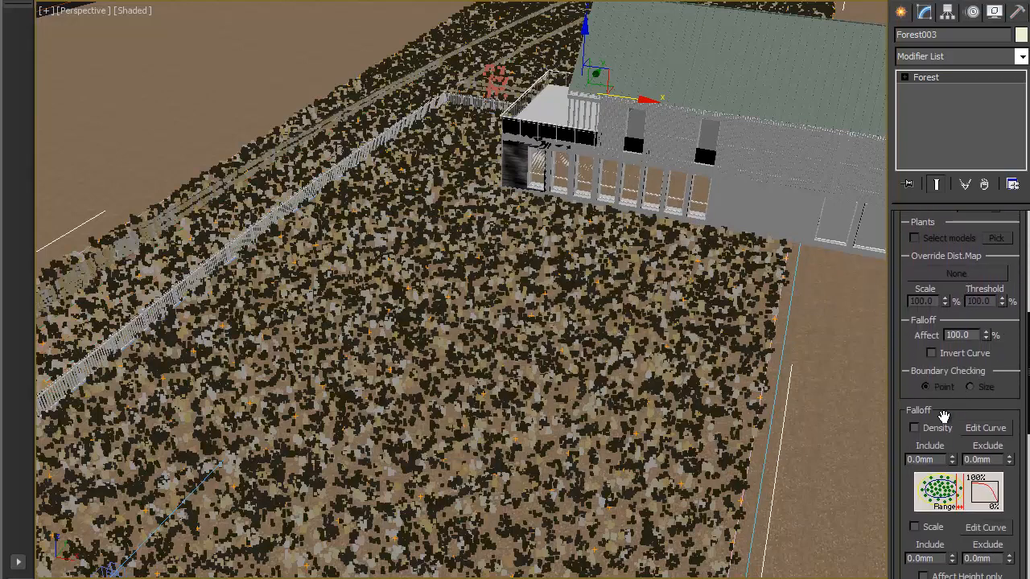
scroll(943, 402, "down", 2)
left_click(938, 389)
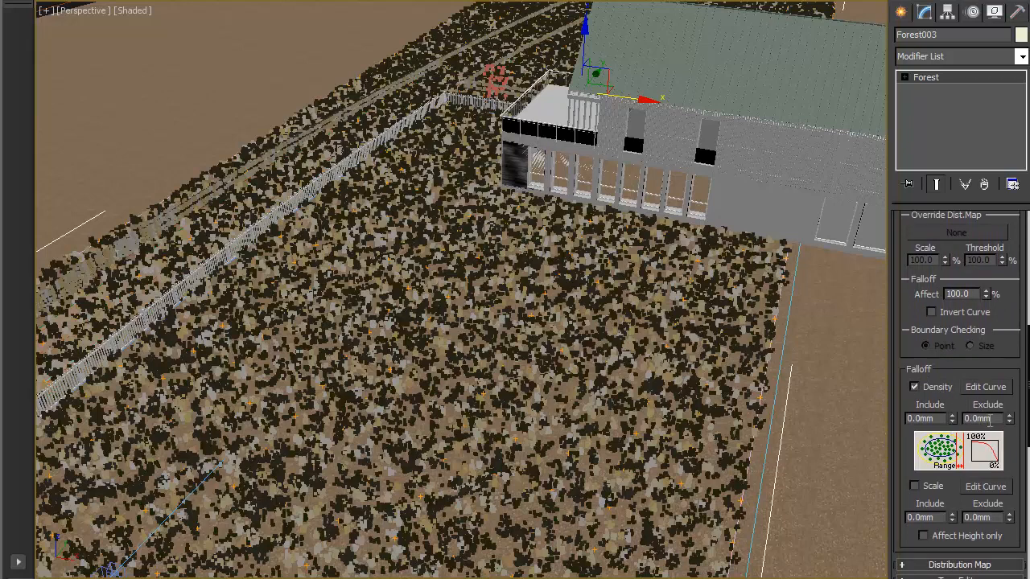
left_click(990, 419)
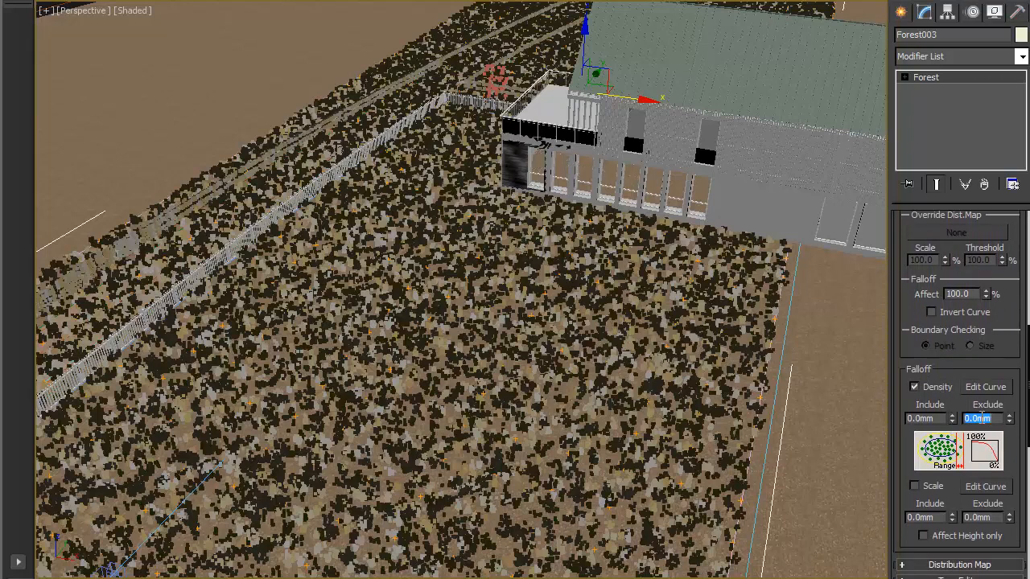
type("2000")
key("Return")
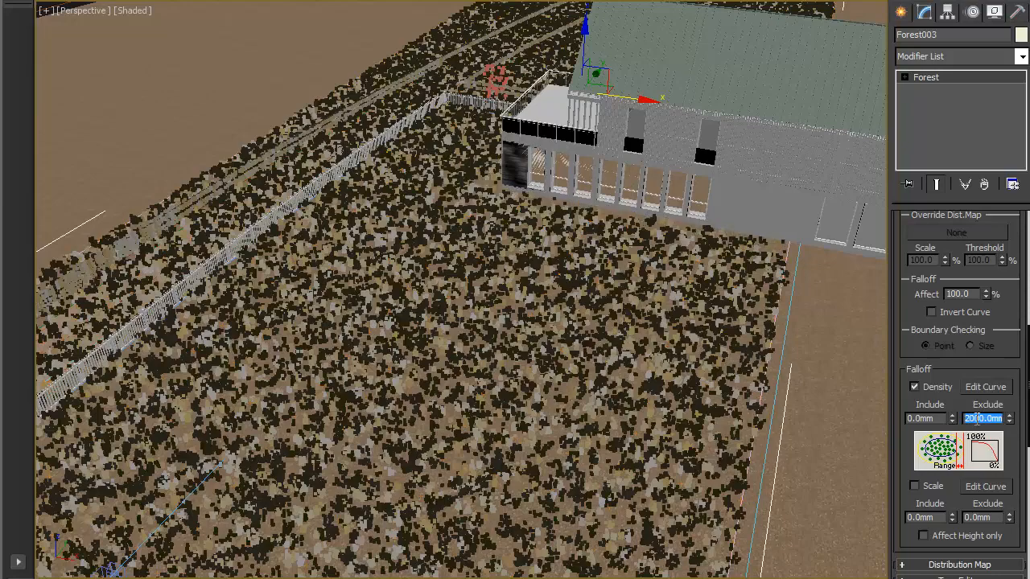
middle_click_drag(563, 338, 613, 373, "alt")
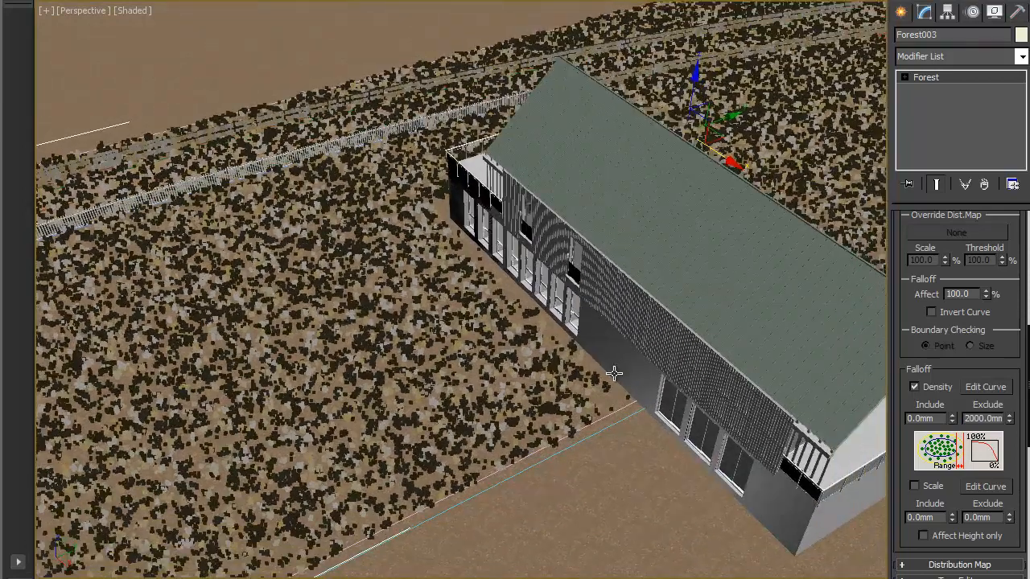
scroll(580, 403, "up", 5)
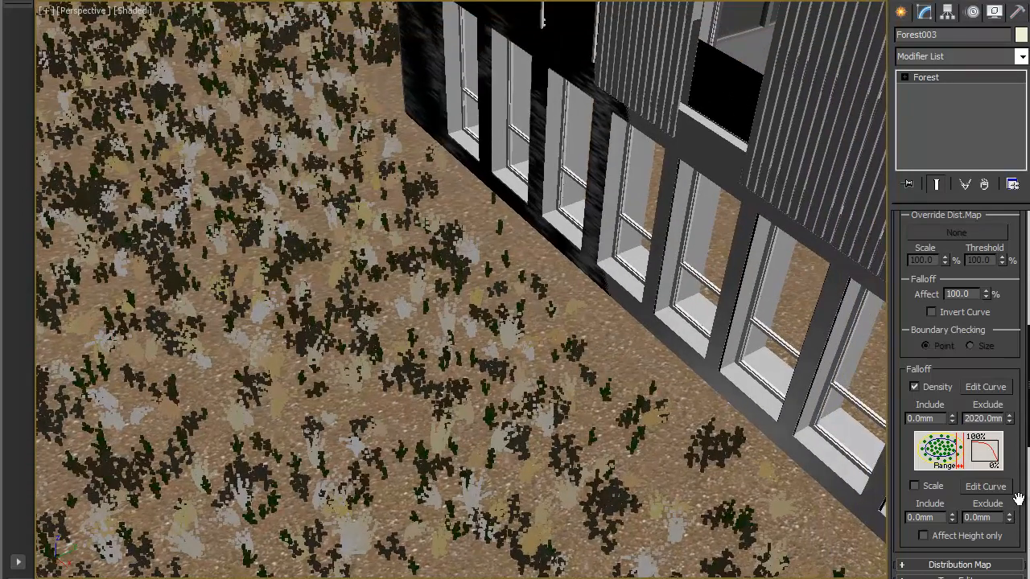
Enable scale falloff for the barn exclusion area with an exclude distance of 2000 mm
left_click_drag(1017, 500, 1007, 390)
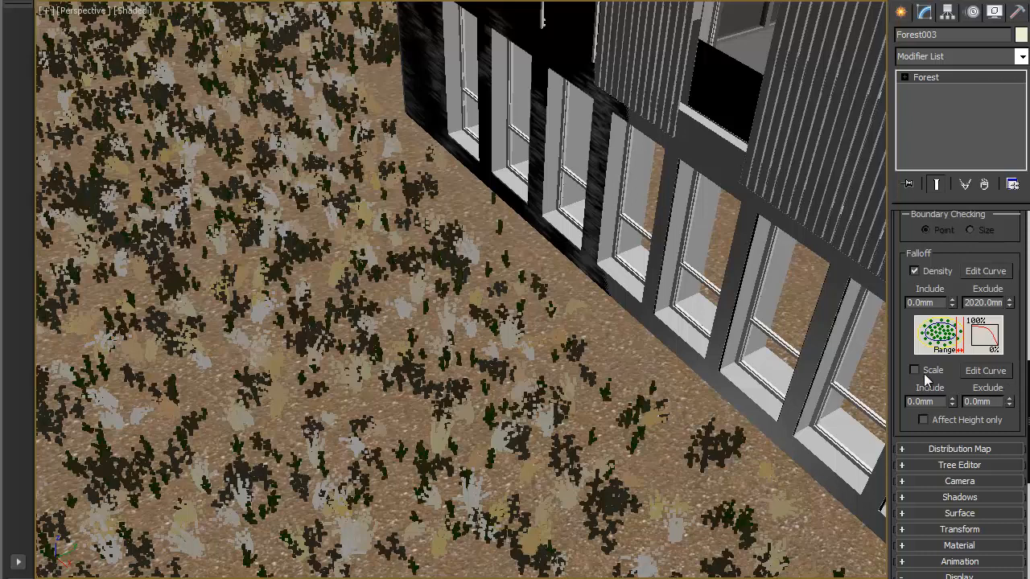
double_click(983, 401)
type("2000")
key("Return")
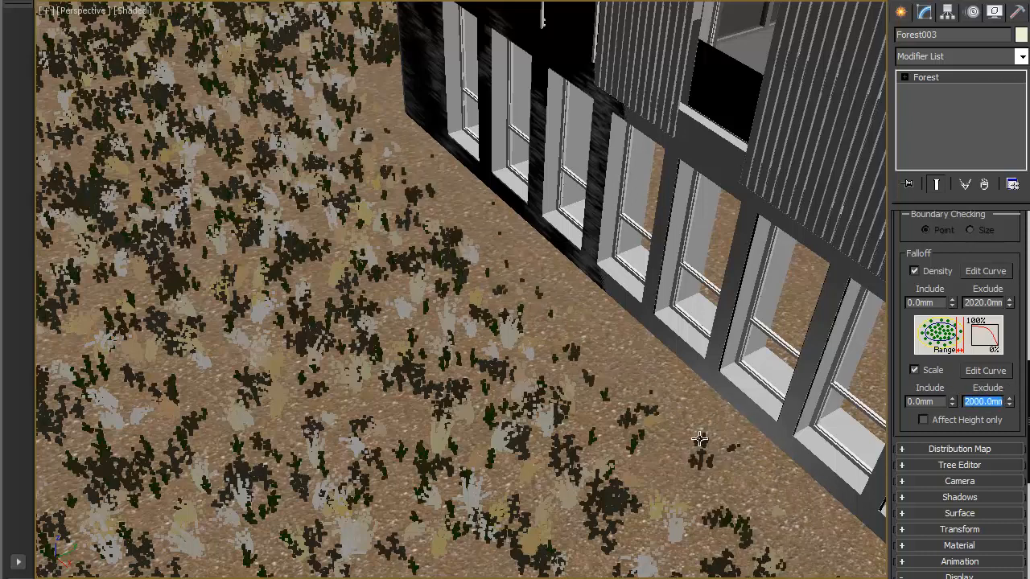
Set the exclude distances of both the density and scale falloff around the barn to 3000 mm
middle_click_drag(513, 344, 522, 375)
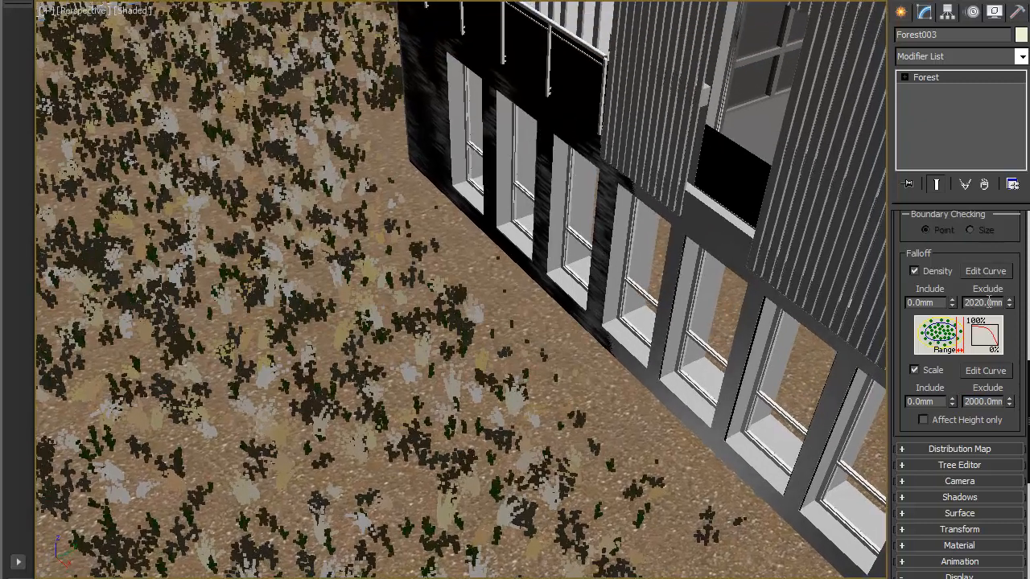
double_click(989, 303)
type("300")
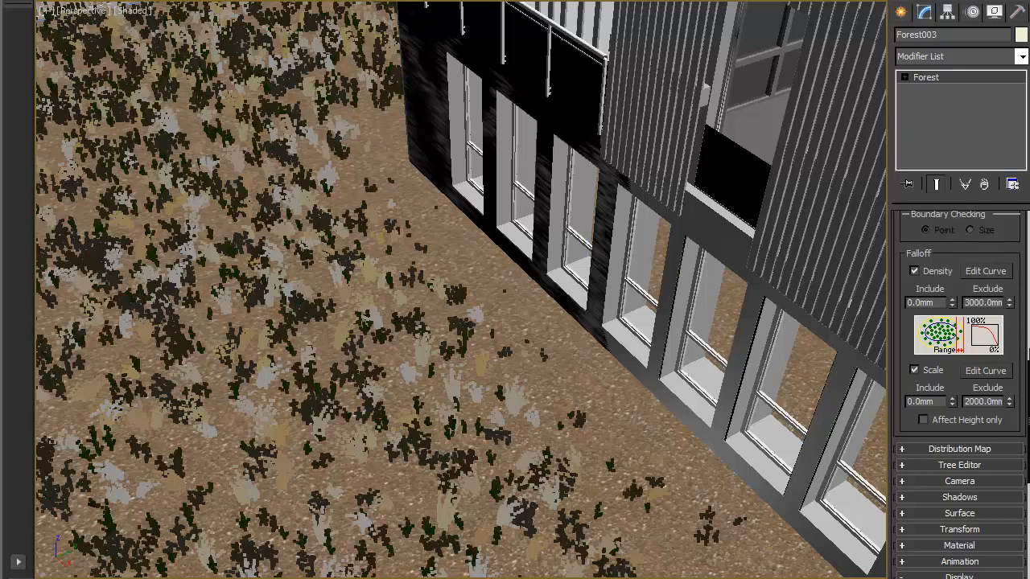
double_click(997, 401)
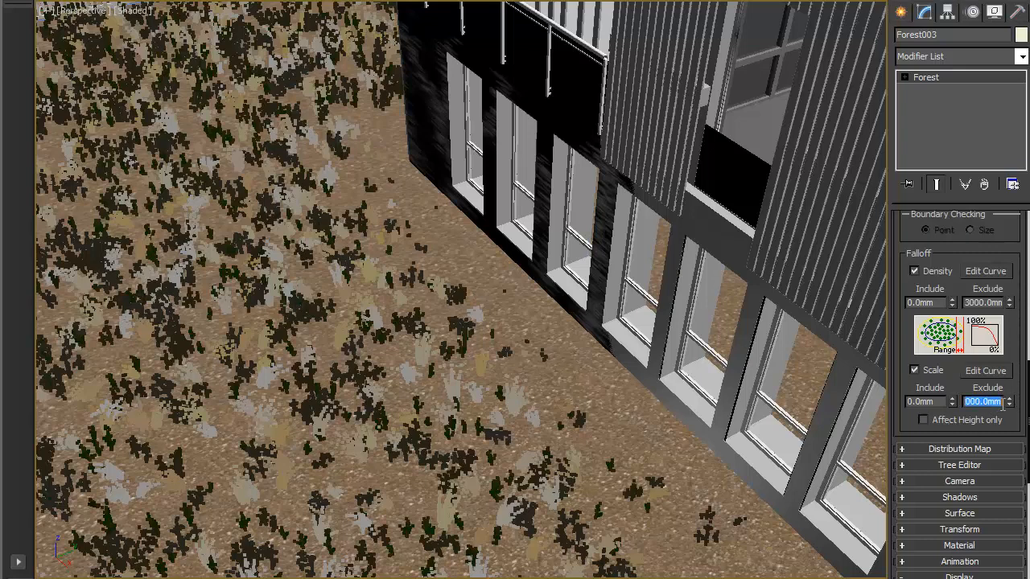
type("3000")
key("Return")
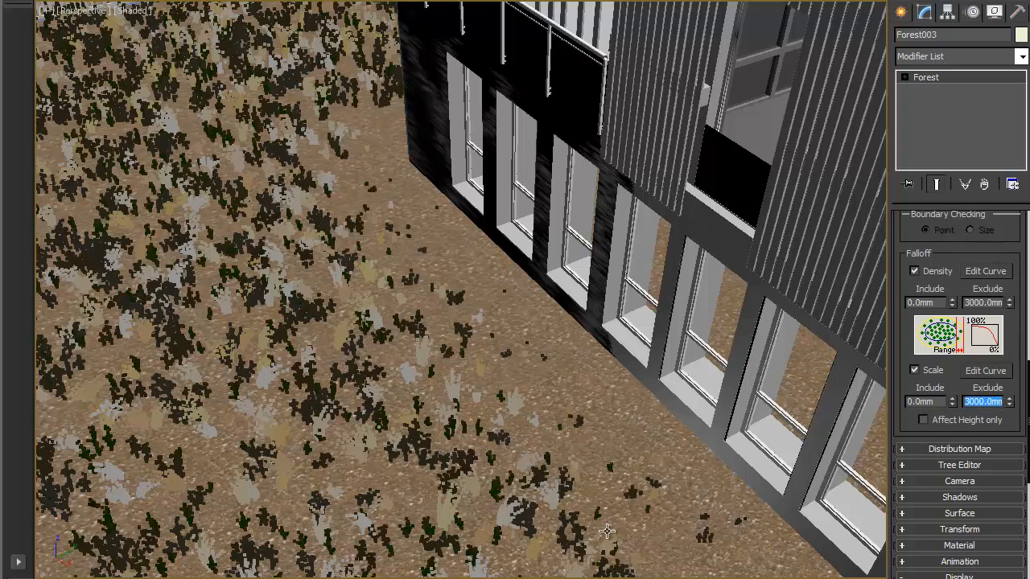
Invert the falloff curve of the Large_Barn area so plants gather along the barn walls
scroll(998, 257, "up", 10)
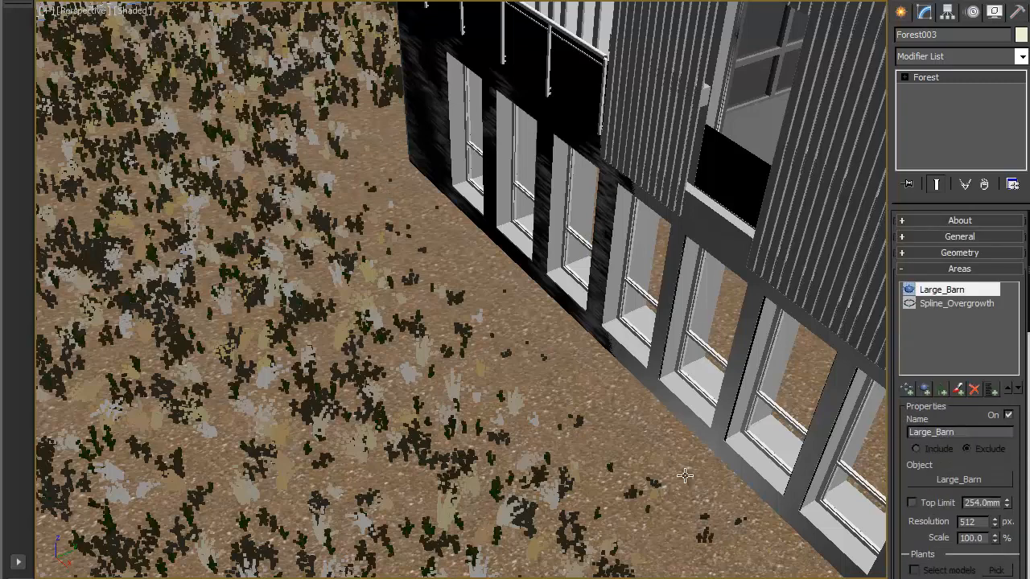
middle_click_drag(591, 408, 580, 383)
scroll(580, 383, "down", 5)
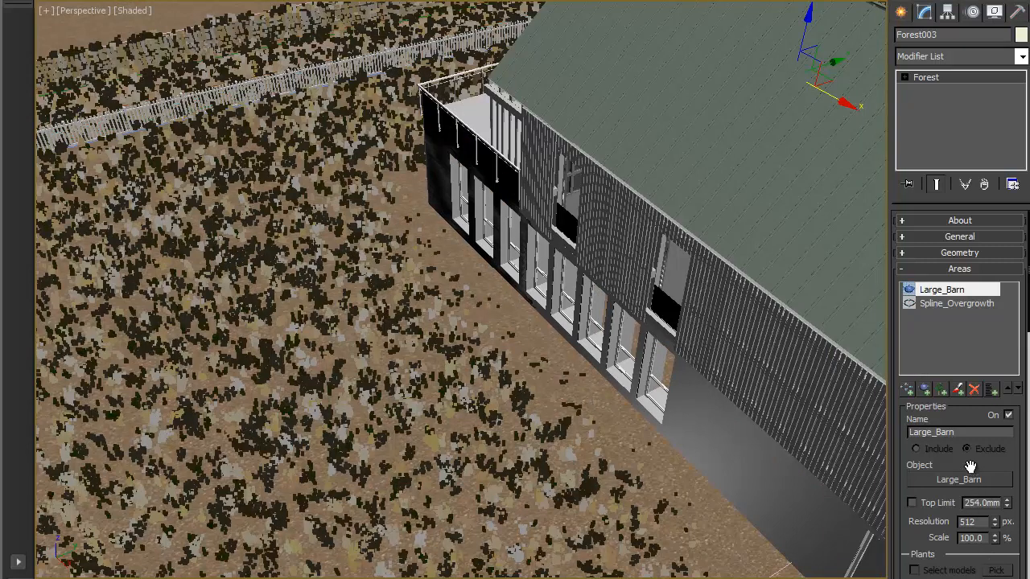
left_click_drag(970, 467, 970, 422)
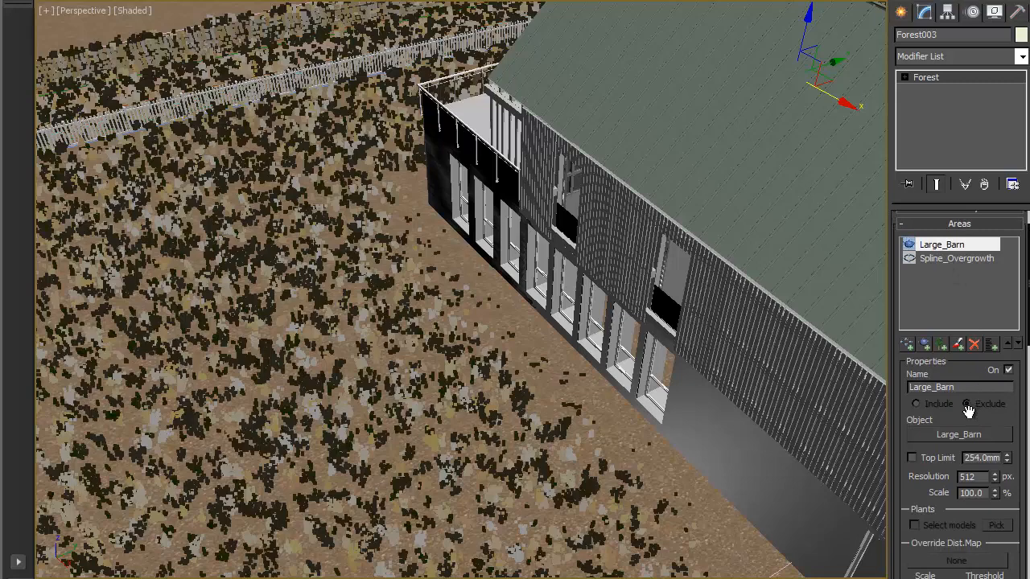
scroll(967, 411, "down", 5)
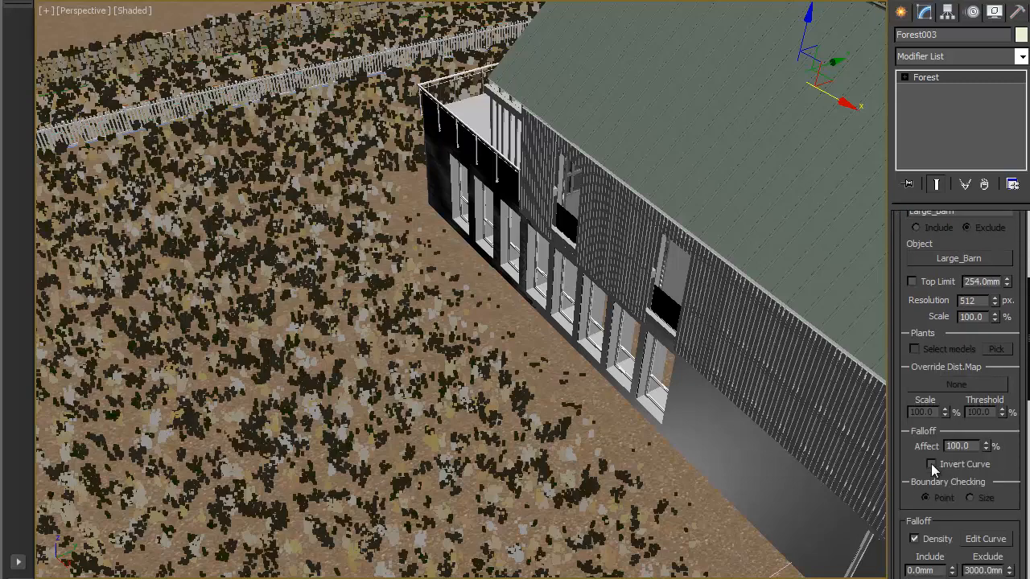
left_click(931, 465)
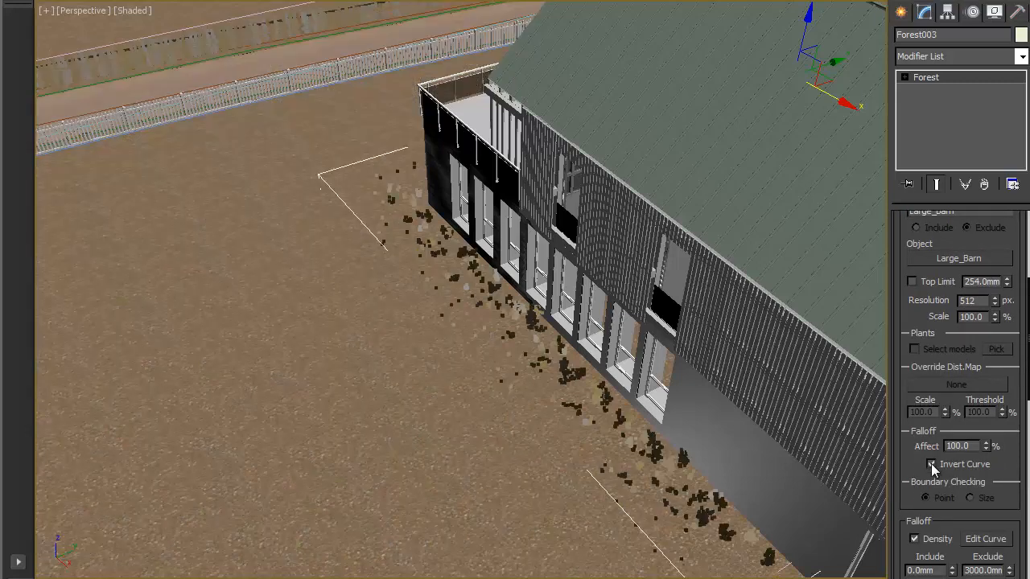
middle_click_drag(420, 337, 616, 361, "alt")
scroll(594, 230, "up", 10)
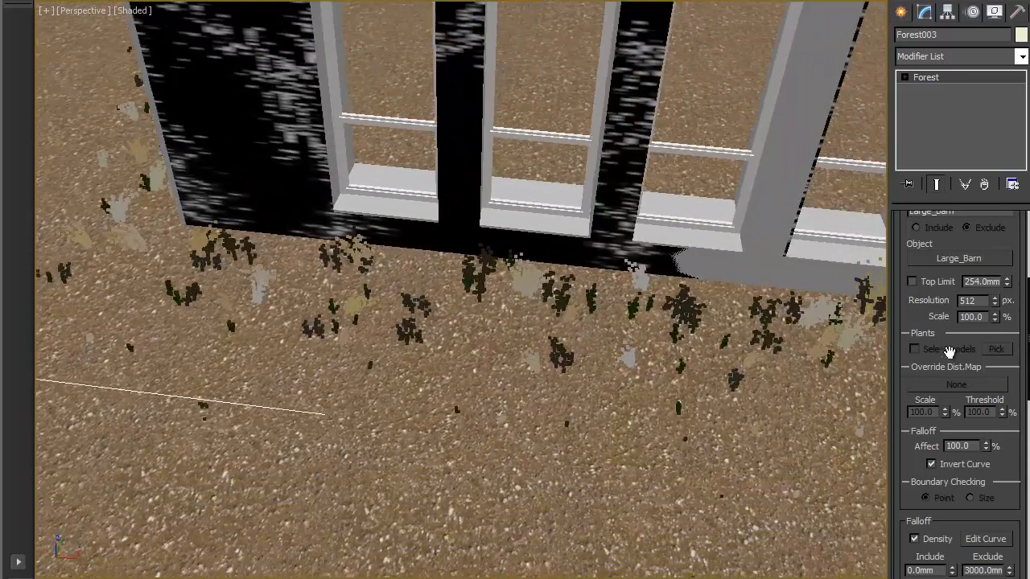
Set the threshold of the scatter's Dense distribution map to 10%
scroll(953, 322, "up", 5)
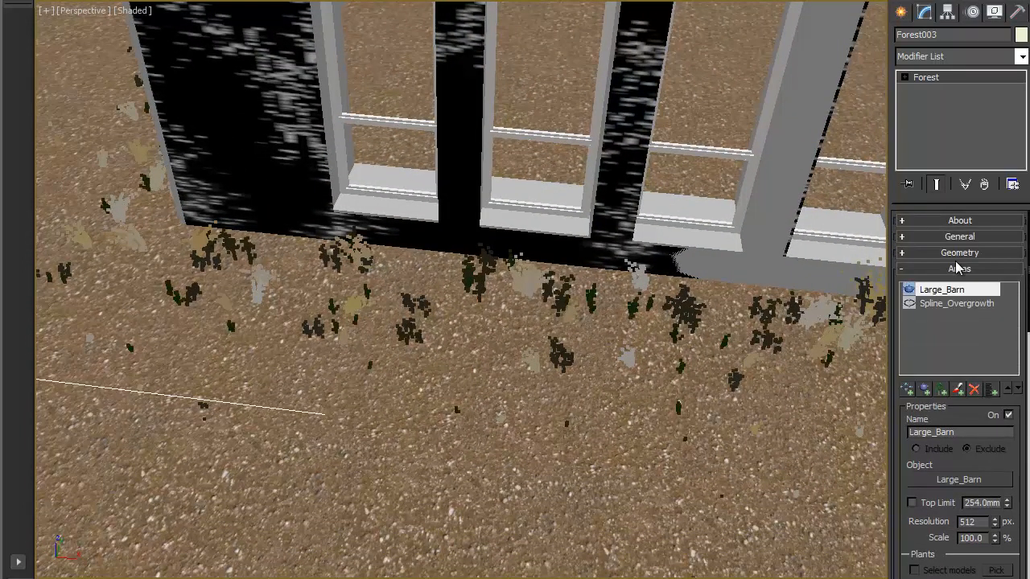
left_click(956, 270)
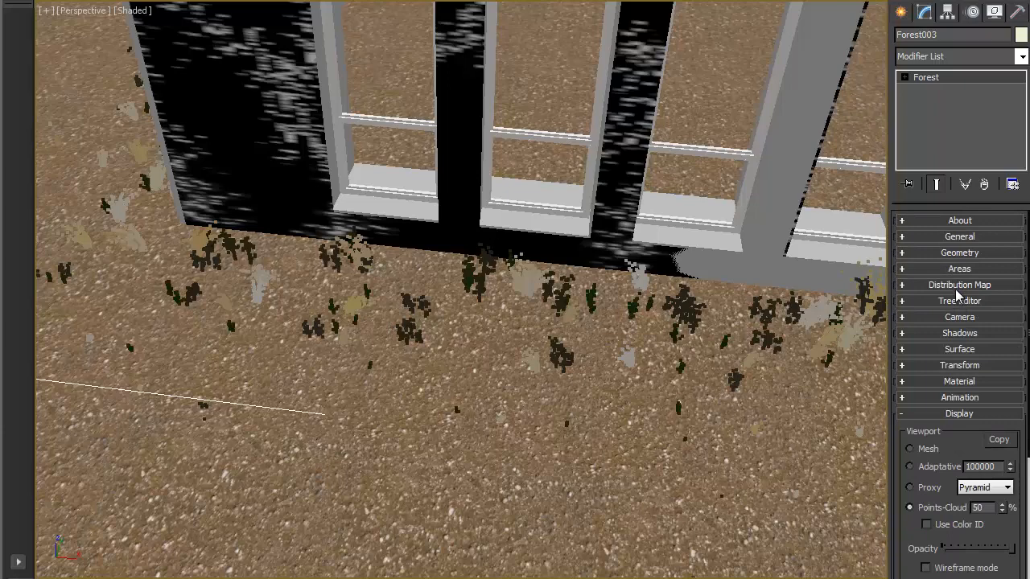
left_click(959, 286)
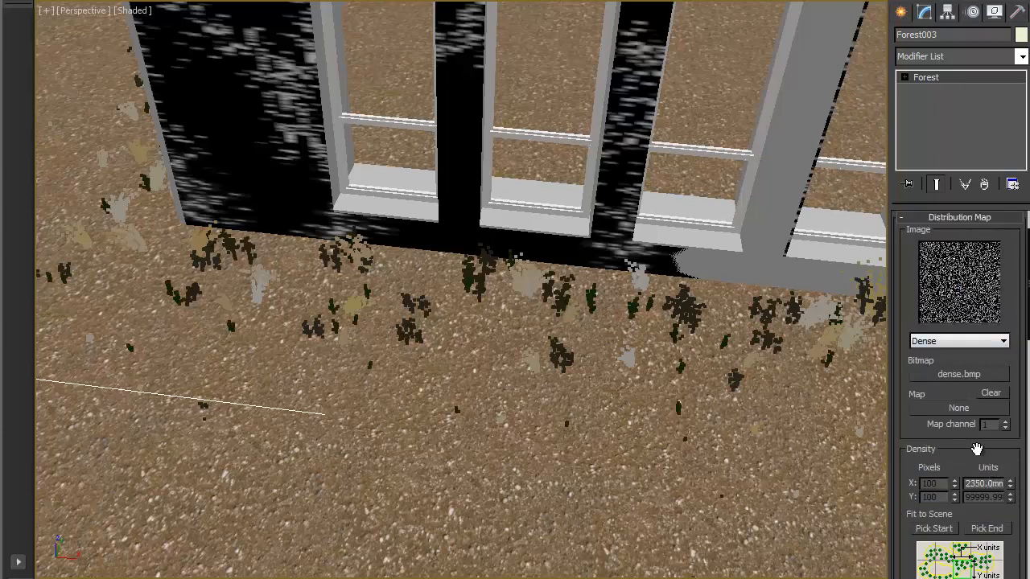
left_click_drag(976, 448, 956, 307)
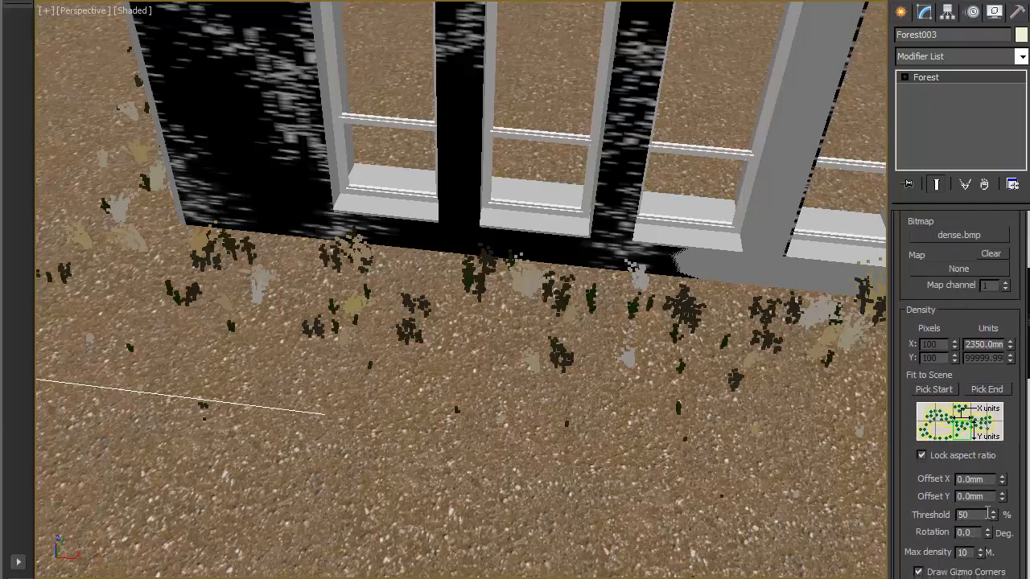
type("10")
key("Return")
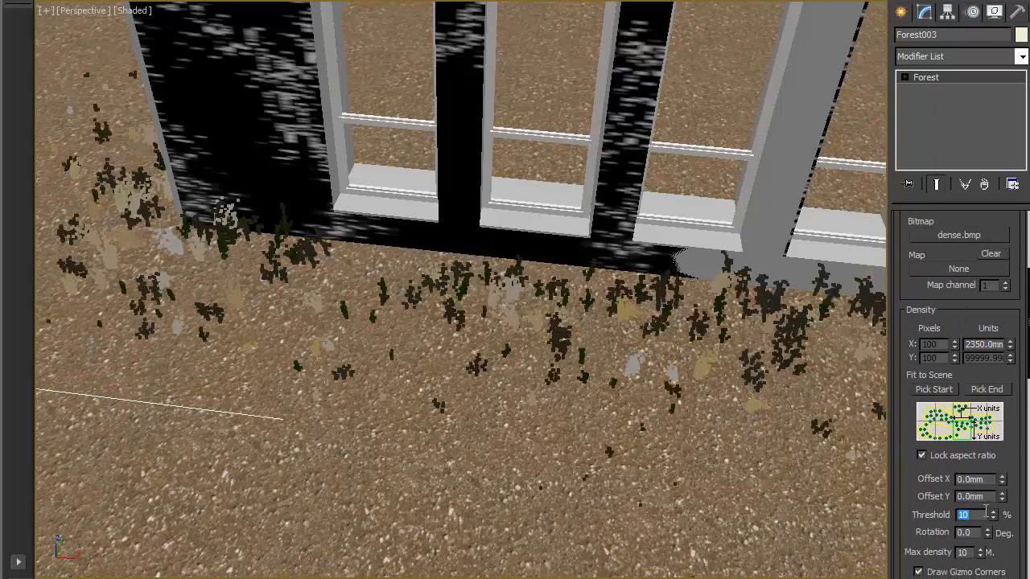
Set the distribution map's max density to 20 and its X density units to about 1638 mm
middle_click_drag(259, 420, 399, 419, "alt")
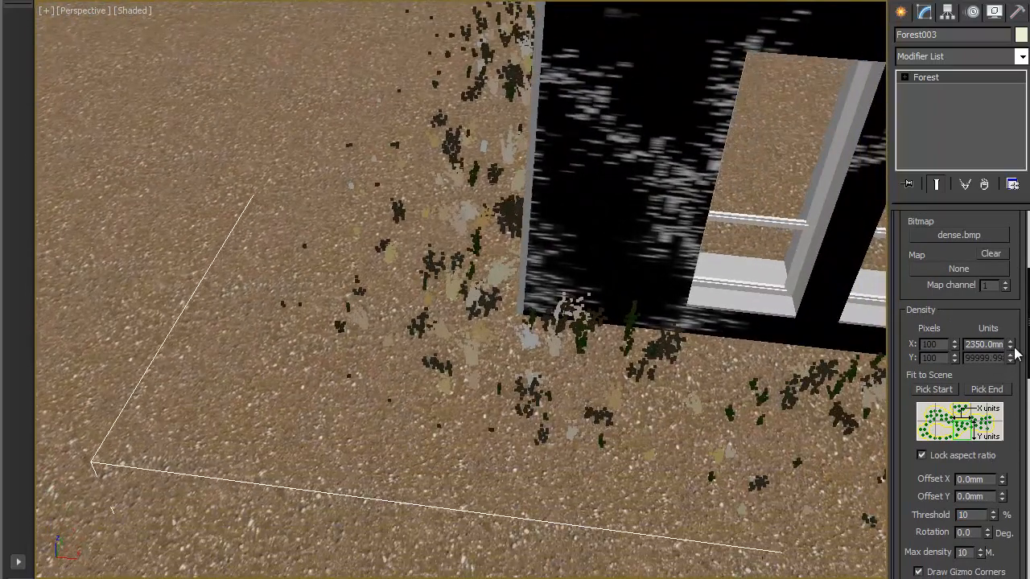
left_click_drag(1010, 345, 1012, 357)
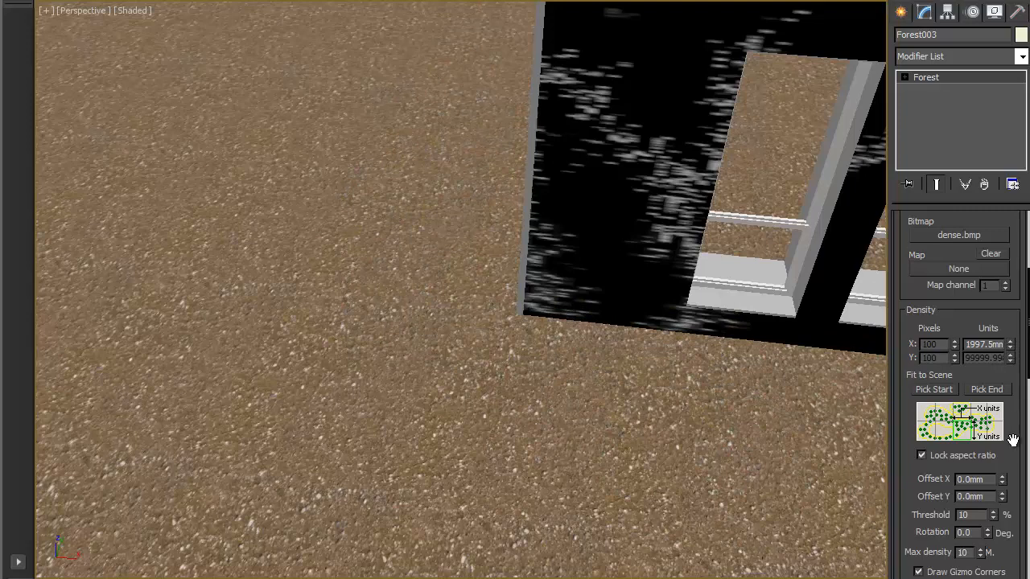
scroll(1012, 440, "down", 2)
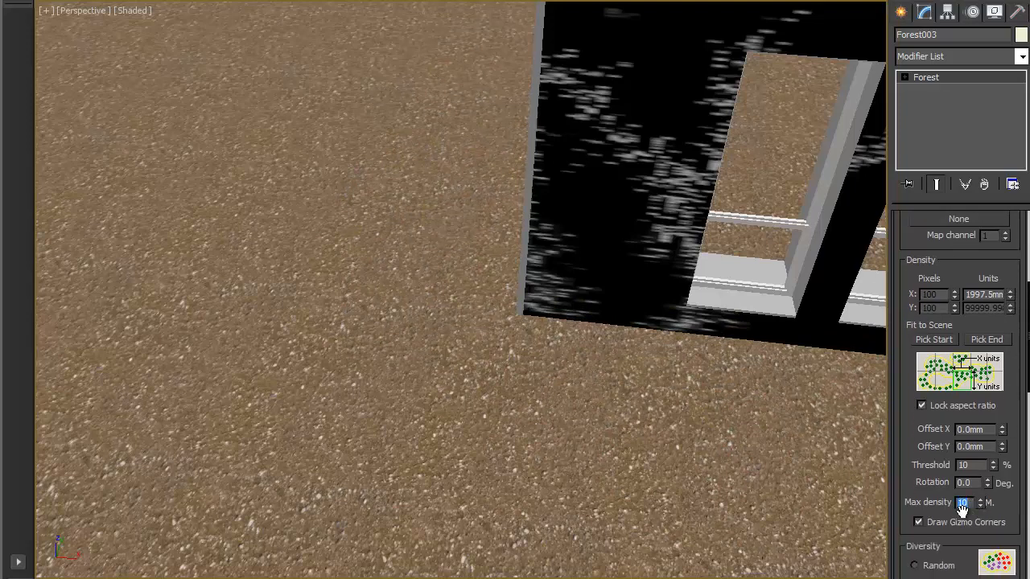
key("Return")
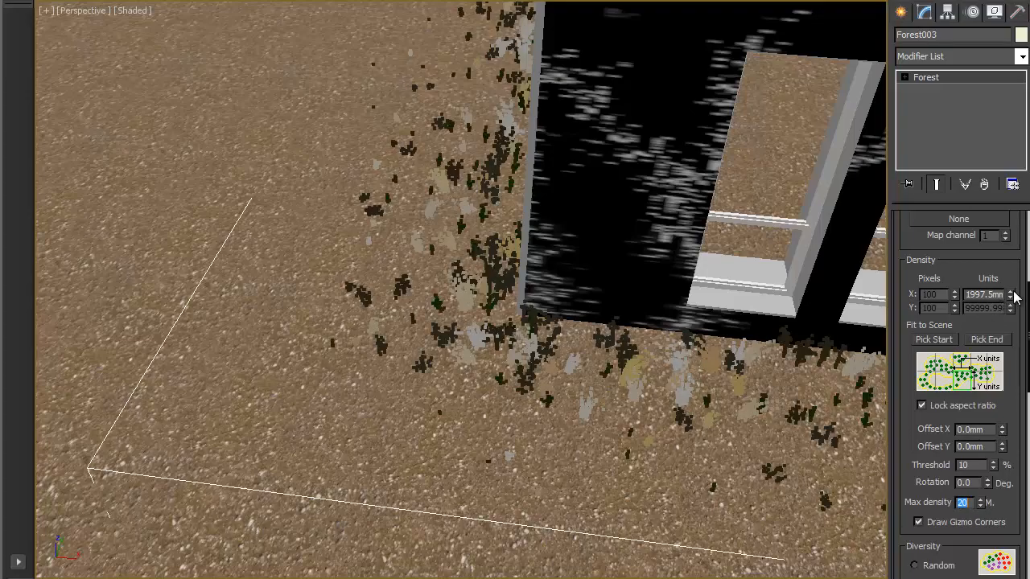
left_click_drag(1010, 295, 1018, 304)
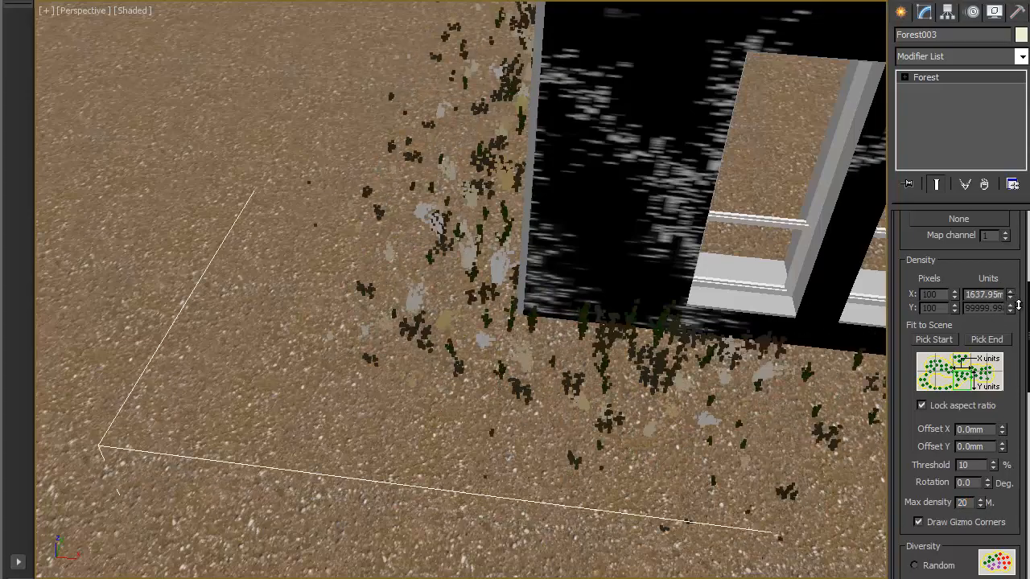
Examine the overgrowth around the barn walls and the bare ground along the fence and road
middle_click_drag(802, 423, 694, 434)
scroll(692, 437, "down", 10)
middle_click_drag(467, 535, 543, 393)
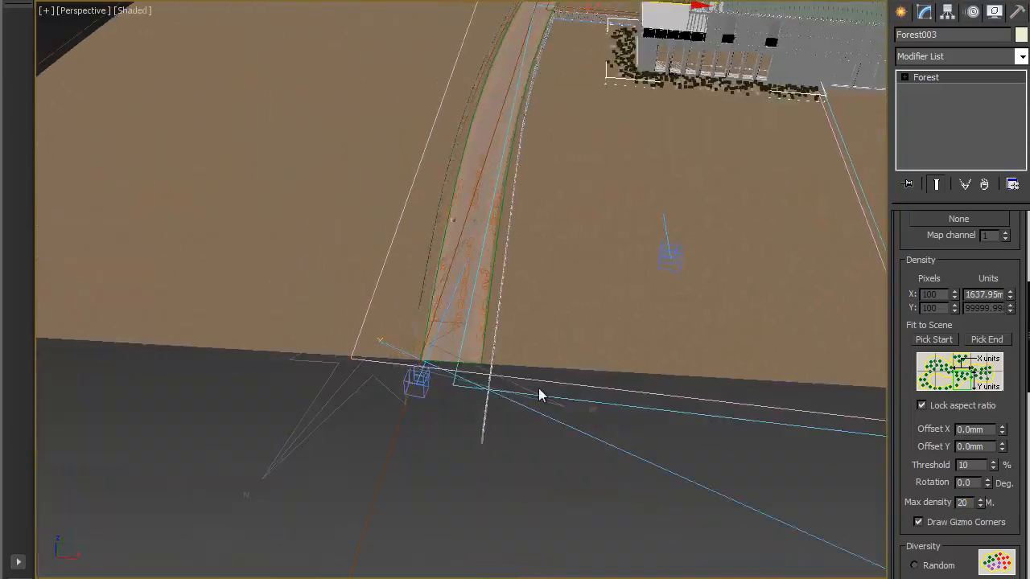
scroll(535, 392, "up", 5)
scroll(531, 391, "down", 4)
middle_click_drag(586, 289, 567, 341)
middle_click_drag(647, 259, 543, 515)
middle_click_drag(682, 242, 601, 331)
scroll(606, 298, "up", 3)
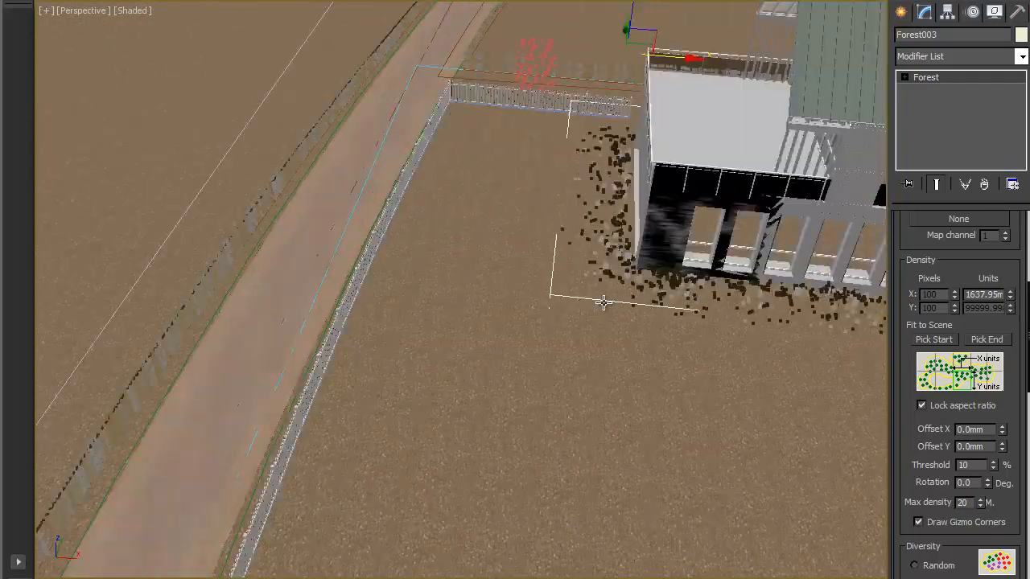
middle_click_drag(711, 255, 661, 293)
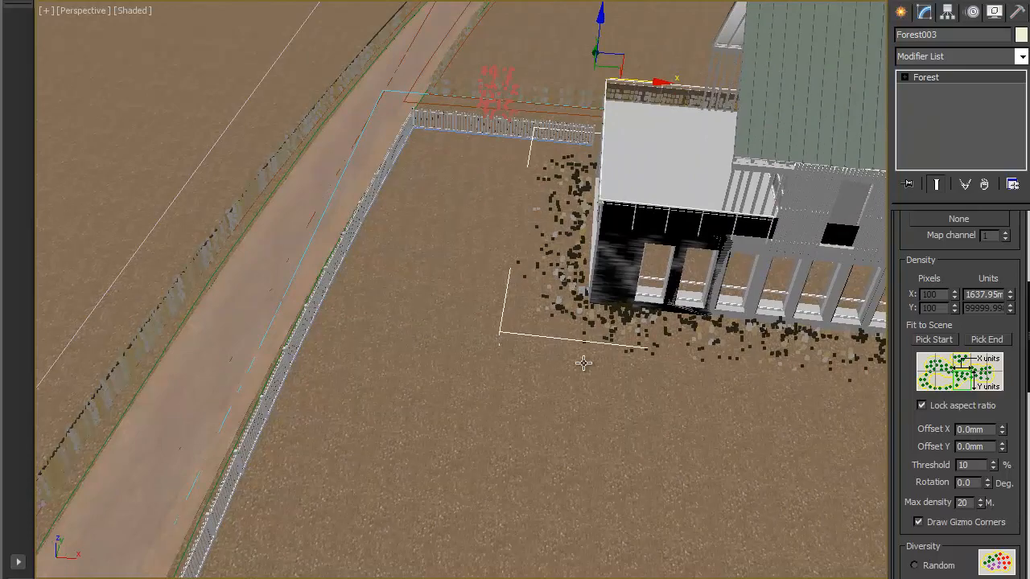
middle_click_drag(584, 363, 865, 141)
middle_click_drag(741, 255, 714, 288)
middle_click_drag(602, 399, 601, 301)
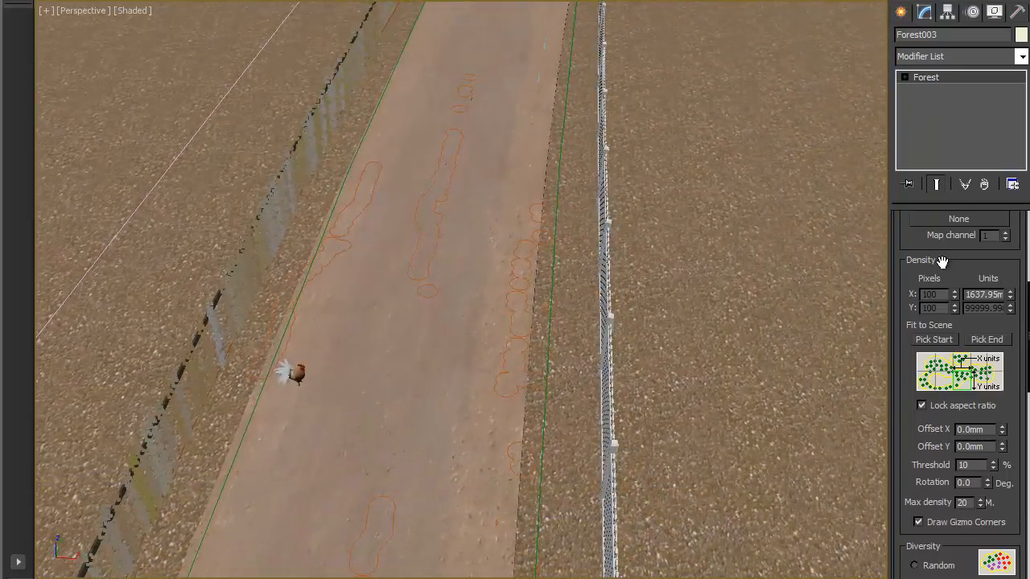
Add the white picket fence RailClone001 to the scatter as an exclude object area
left_click_drag(942, 261, 946, 503)
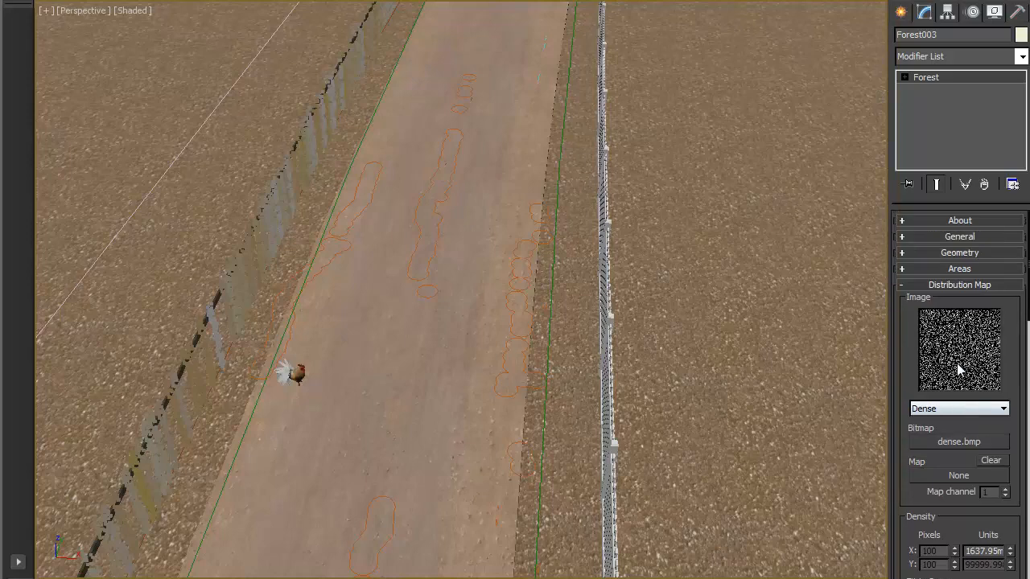
left_click(949, 287)
left_click(939, 271)
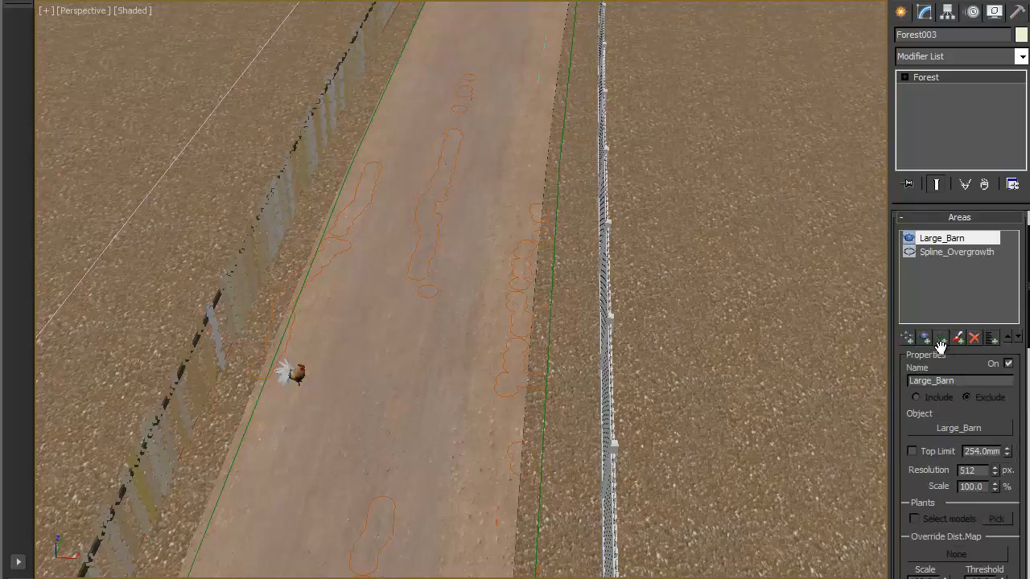
middle_click_drag(385, 479, 248, 431, "alt")
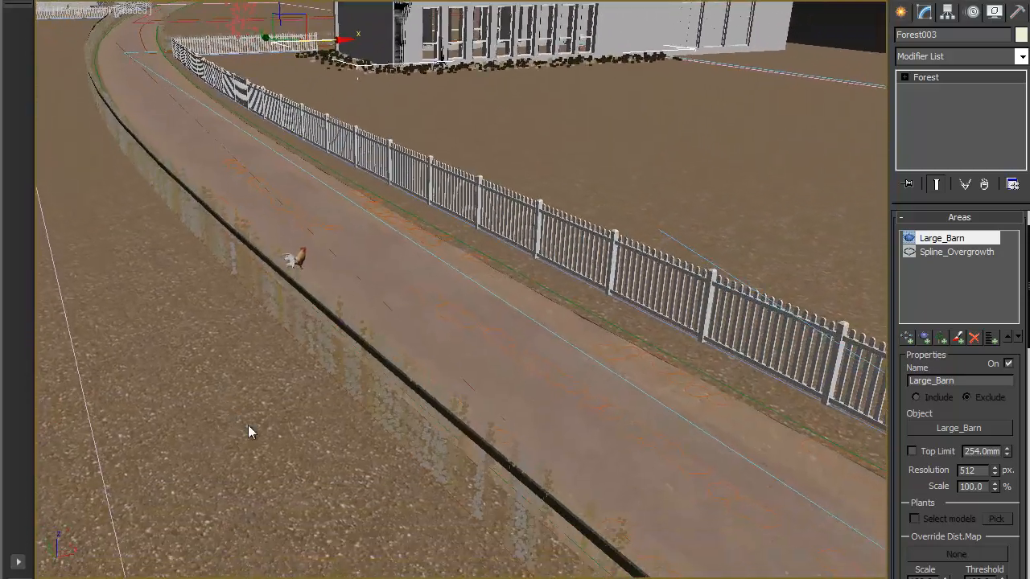
left_click(927, 339)
left_click(847, 344)
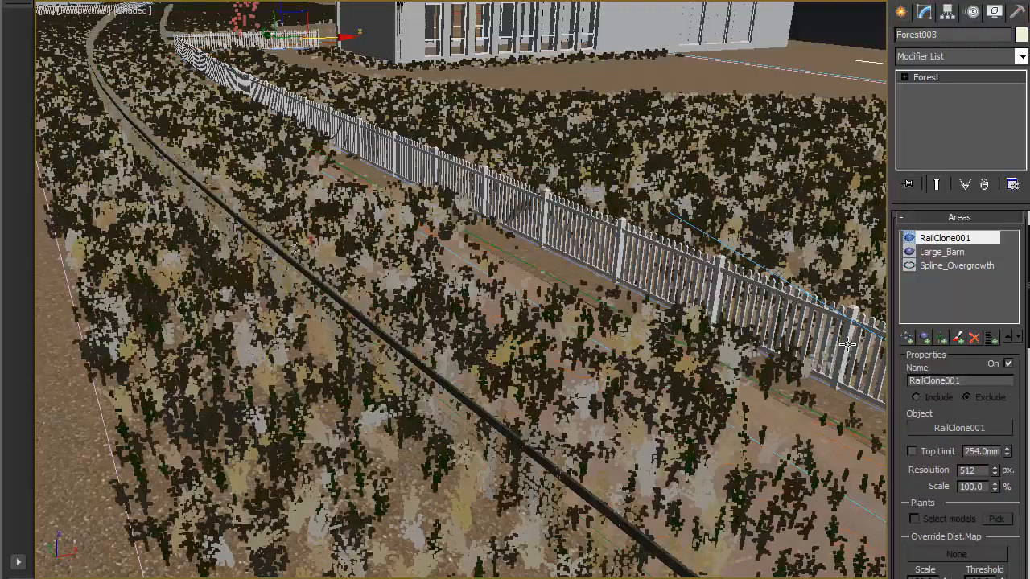
Invert the falloff curve of the RailClone001 area so plants gather along the picket fence
middle_click_drag(814, 393, 781, 401, "alt")
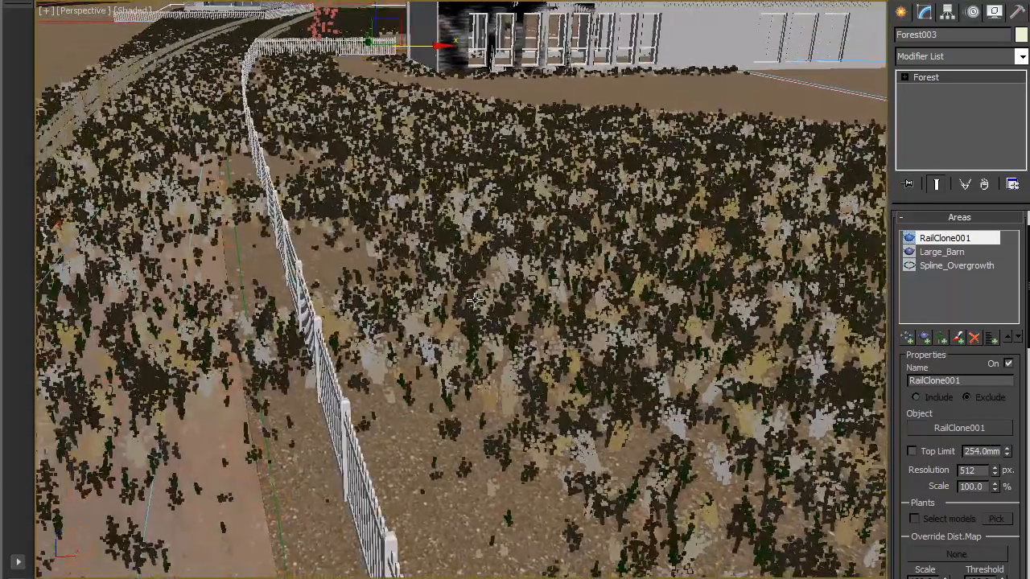
scroll(409, 320, "down", 3)
middle_click_drag(409, 320, 426, 342)
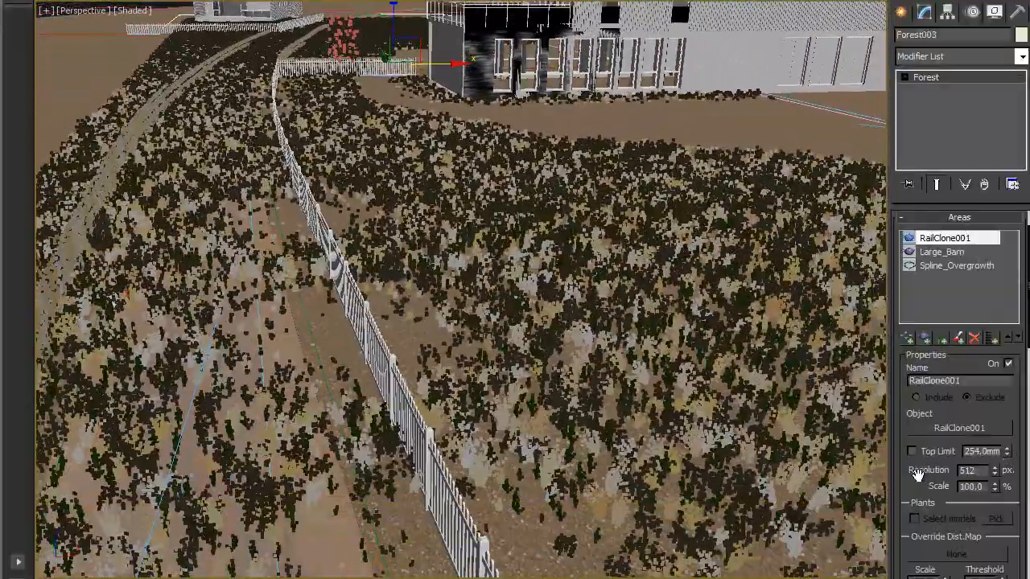
left_click_drag(921, 446, 926, 323)
left_click_drag(931, 453, 931, 414)
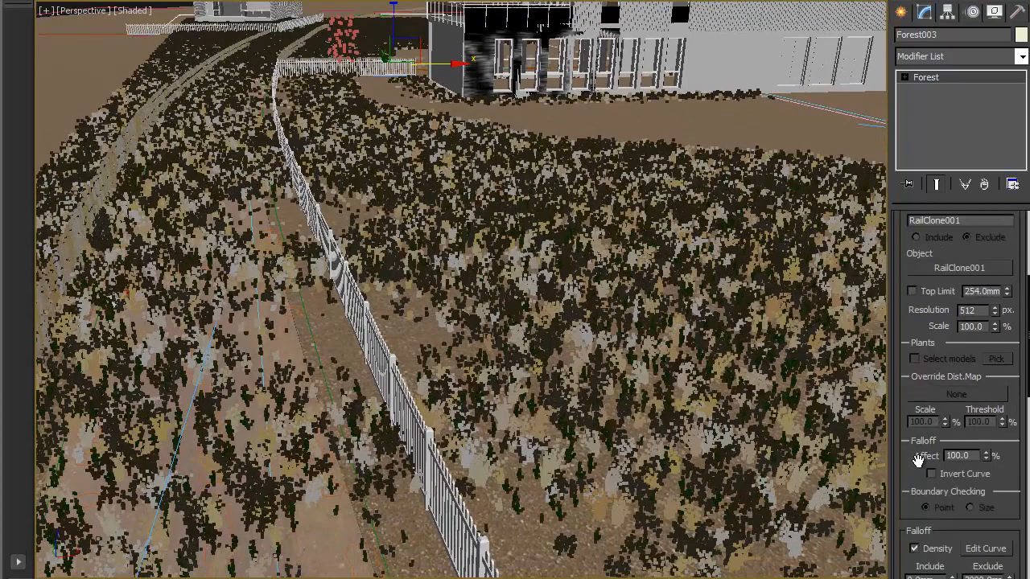
left_click_drag(918, 458, 915, 404)
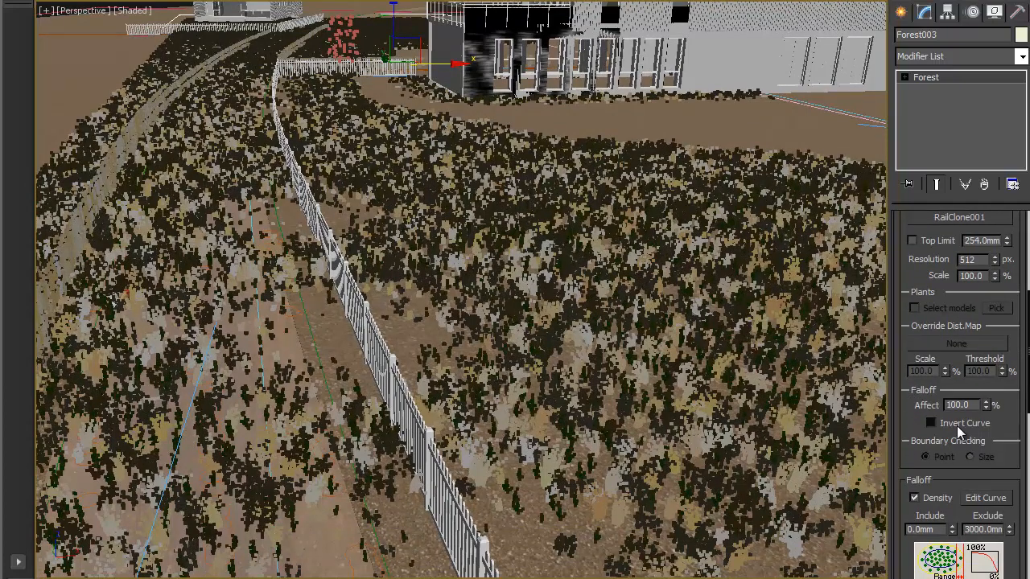
left_click(956, 424)
mouse_move(506, 319)
middle_mouse_down("alt")
mouse_move(499, 351)
mouse_move(694, 378)
mouse_move(558, 381)
mouse_move(504, 352)
mouse_move(496, 329)
middle_mouse_up("alt")
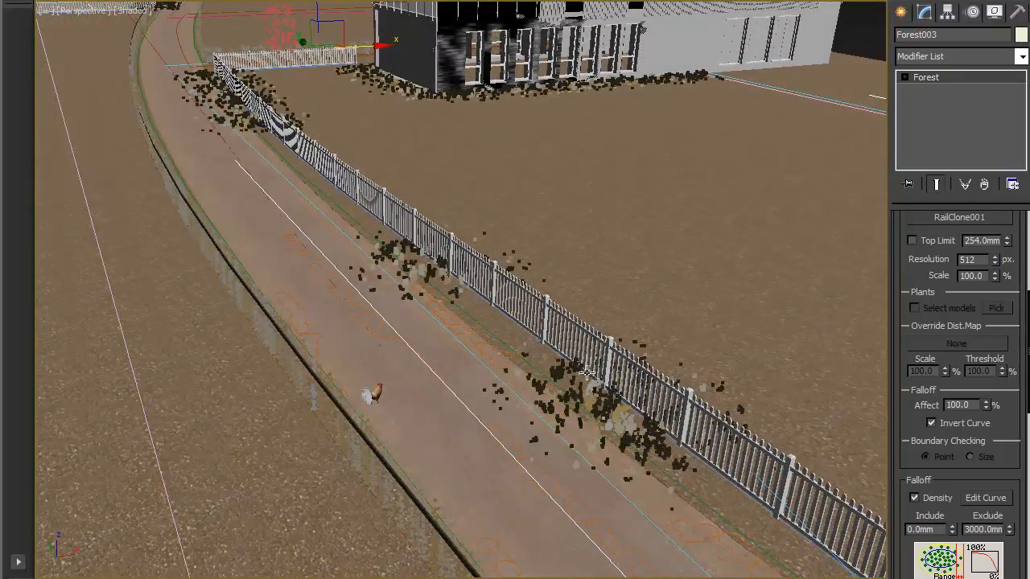
middle_click_drag(626, 383, 496, 345)
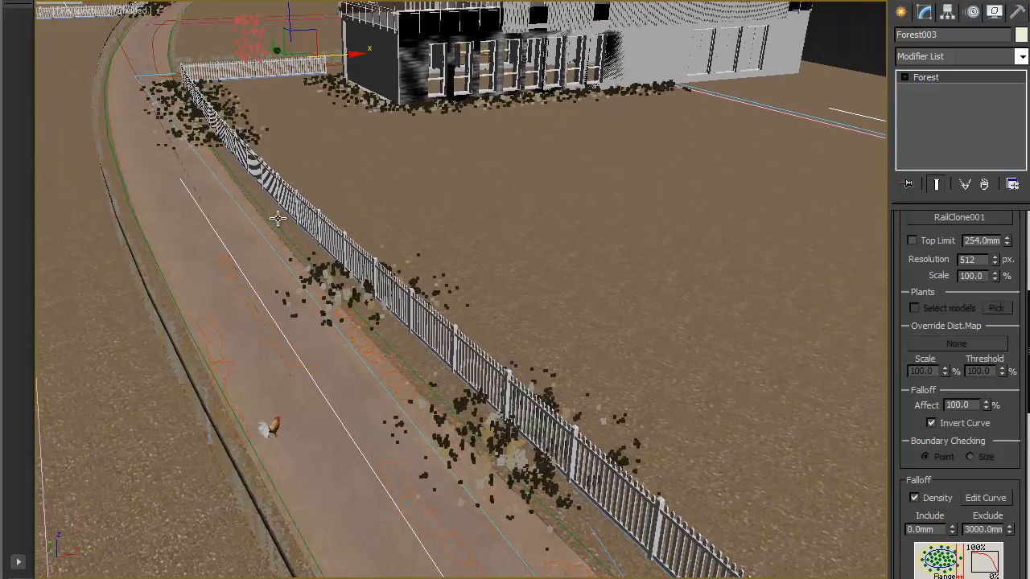
Set the resolution of the RailClone001 area to 2048 px
left_click_drag(935, 279, 931, 335)
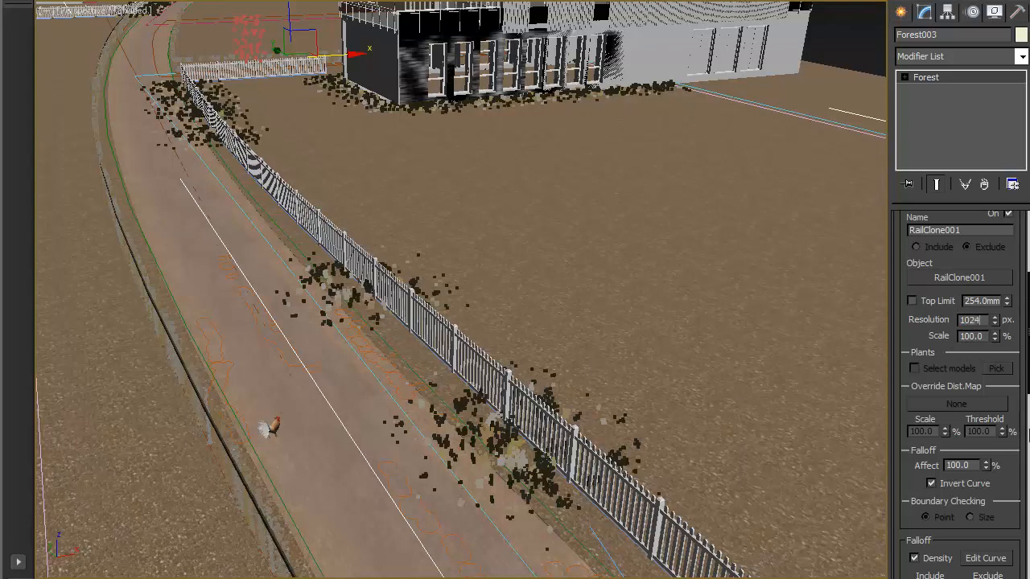
key("Return")
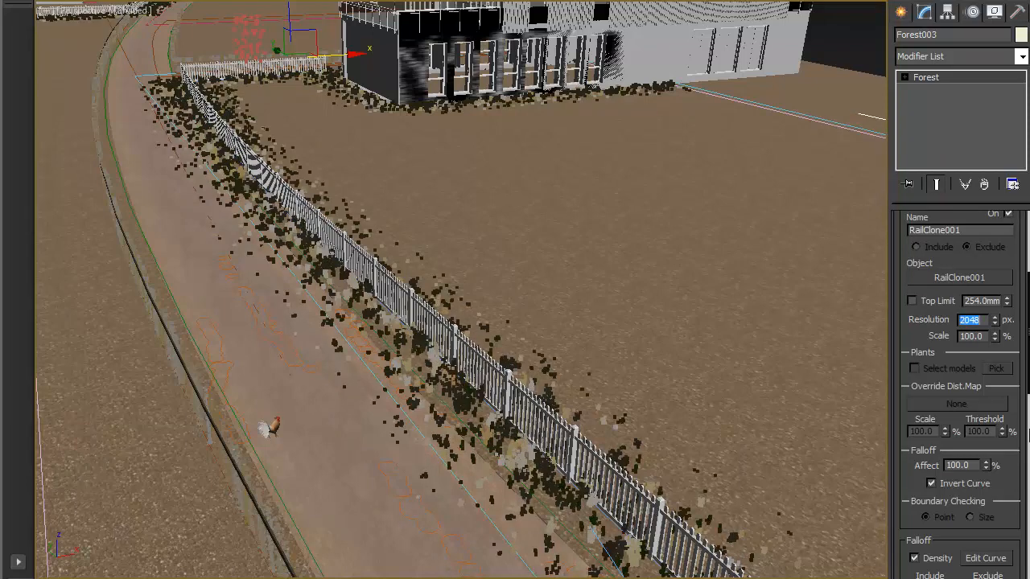
middle_click_drag(325, 213, 390, 299, "alt")
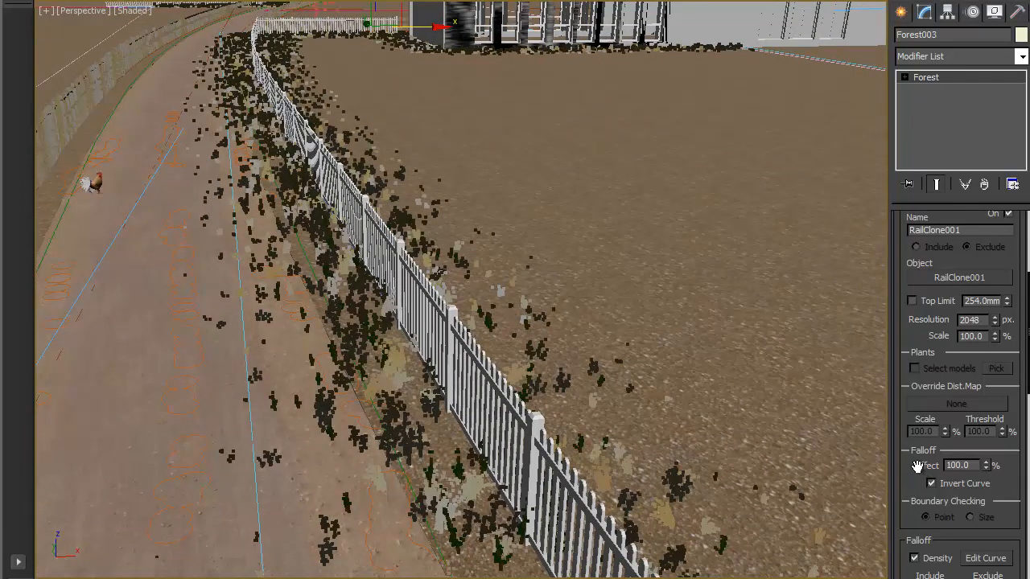
Reduce the falloff affect of the RailClone001 area to 51%
scroll(918, 467, "down", 5)
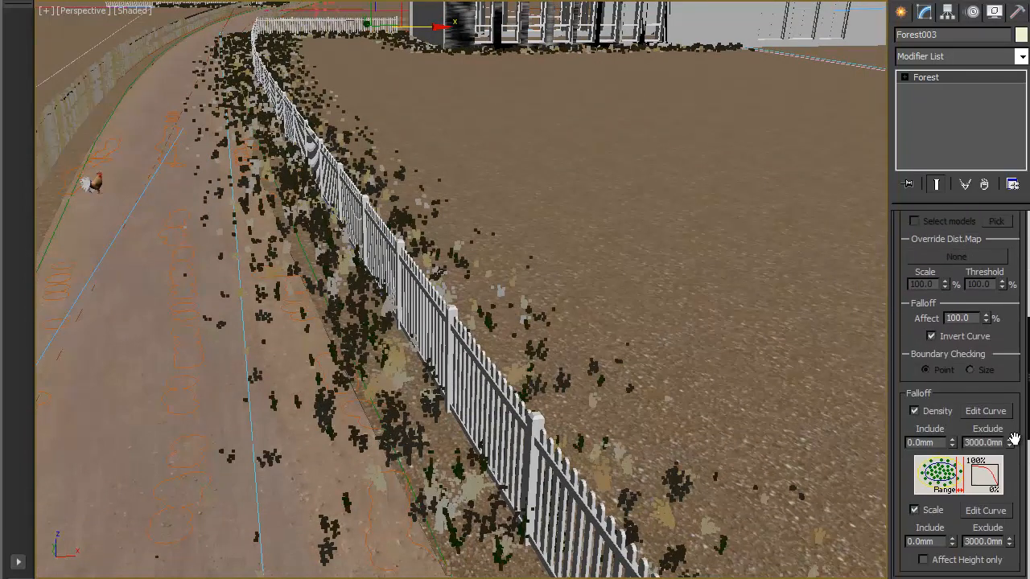
left_click_drag(1007, 474, 1003, 550)
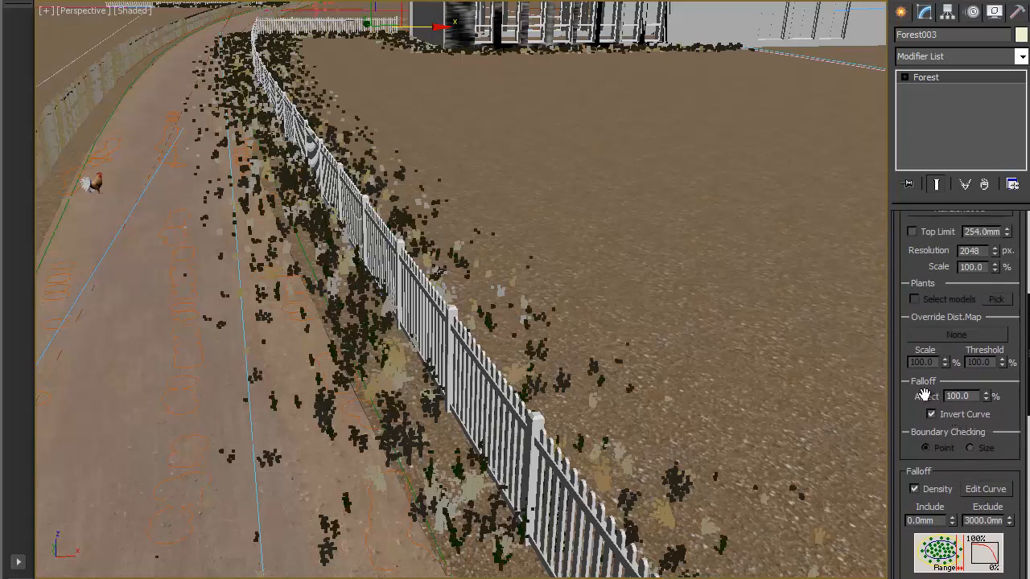
scroll(925, 395, "up", 2)
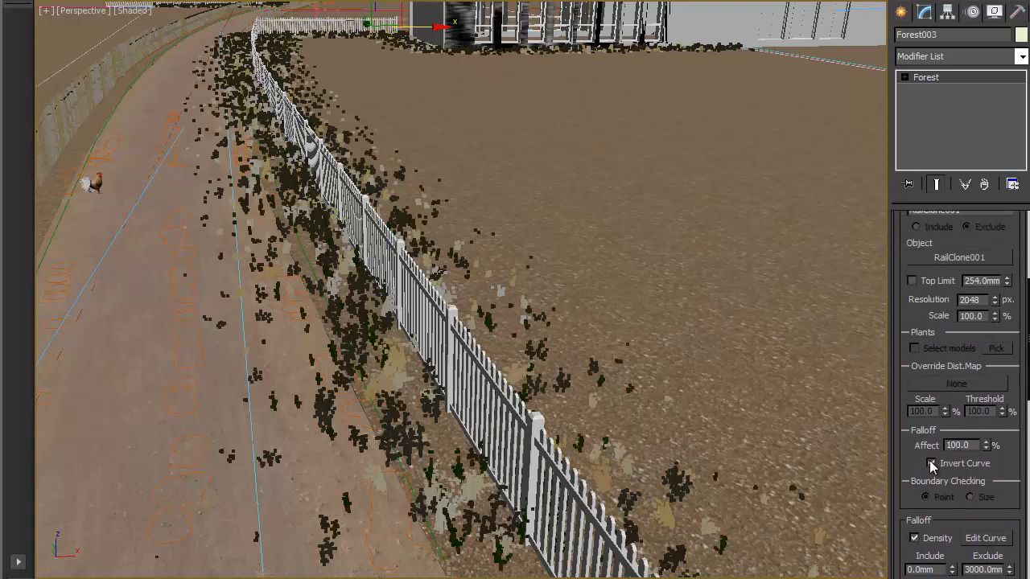
left_click(930, 466)
left_click(984, 445)
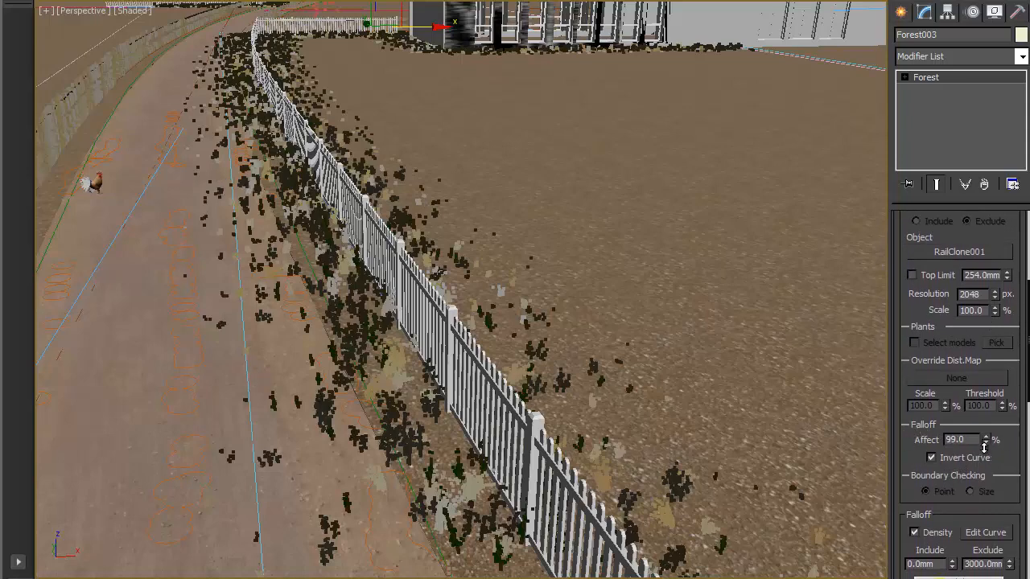
left_click_drag(983, 447, 967, 479)
Add a forest exclusion area that uses Forest001, the scatter forming the wall on the road's other side
middle_click_drag(671, 260, 637, 329)
key("shift+z")
key("shift+z")
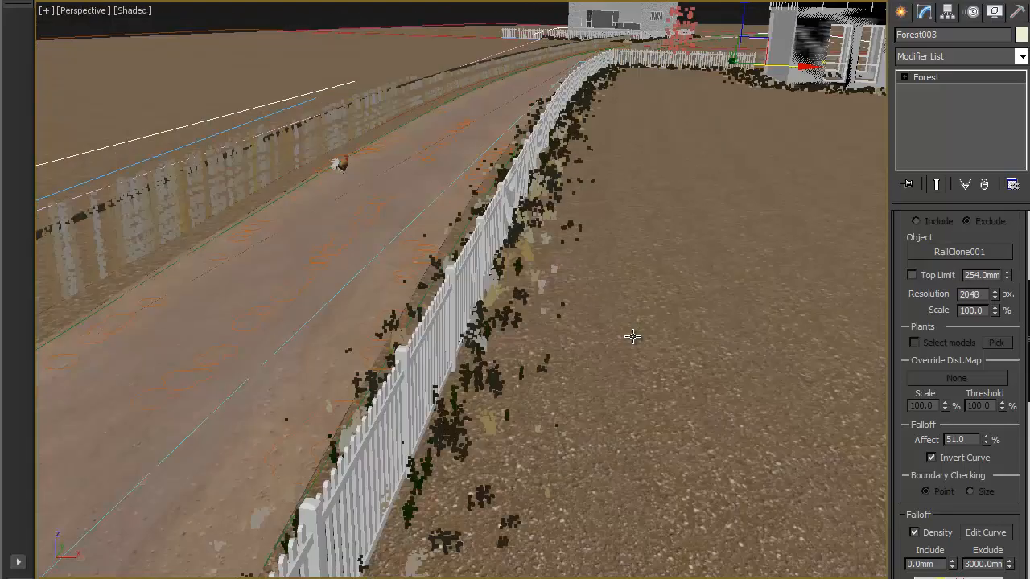
key("shift+z")
middle_click_drag(619, 350, 628, 353)
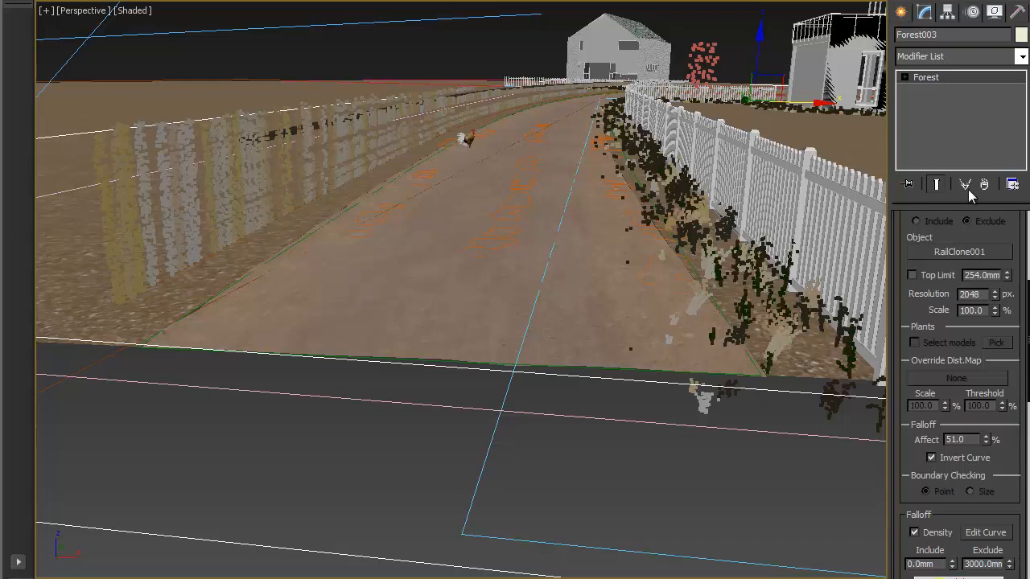
scroll(933, 222, "up", 5)
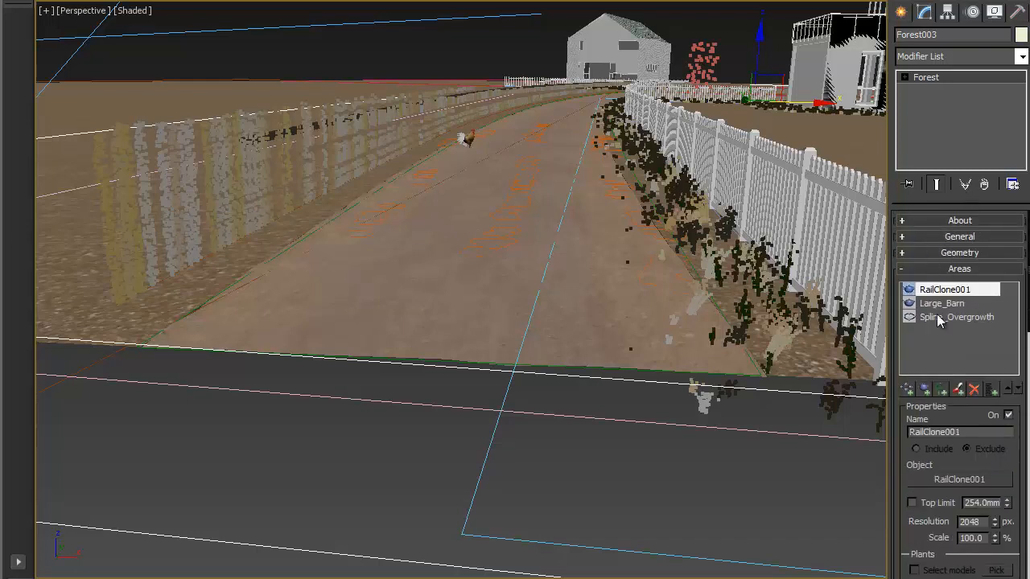
left_click(942, 389)
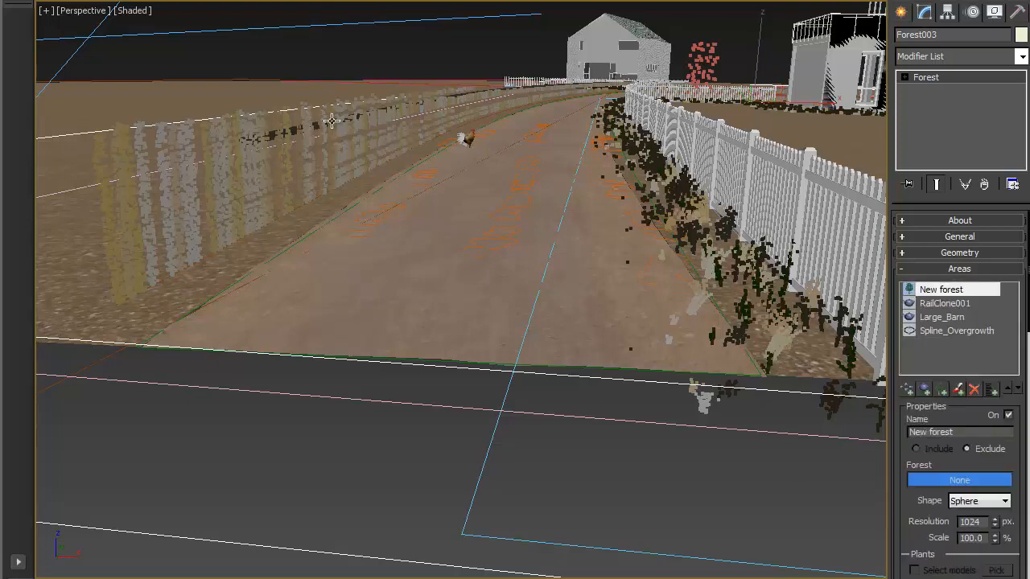
left_click(277, 120)
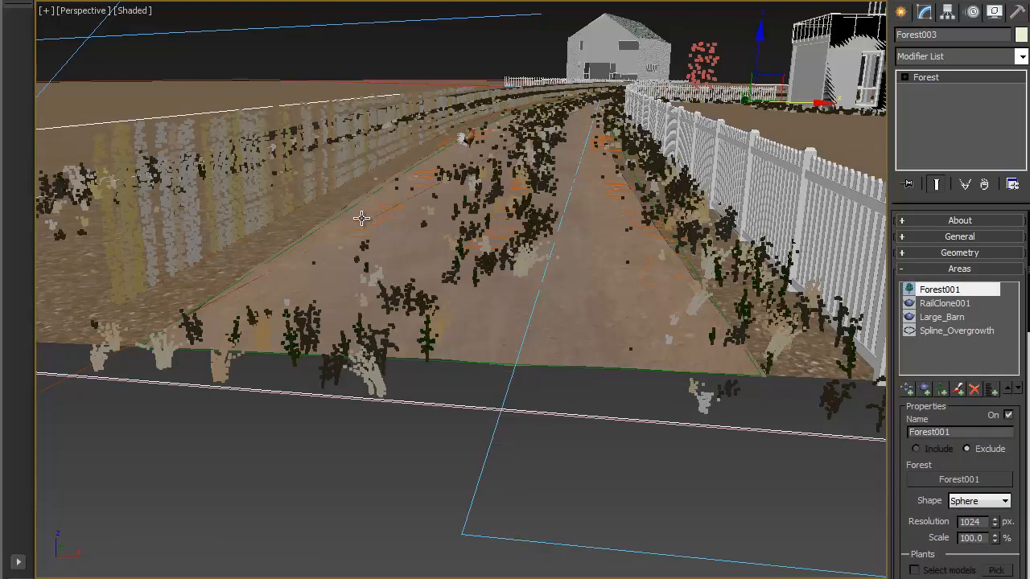
Invert the falloff curve of the Forest001 area so plants gather around that wall
middle_click_drag(361, 218, 363, 228, "alt")
middle_click_drag(400, 288, 404, 273, "alt")
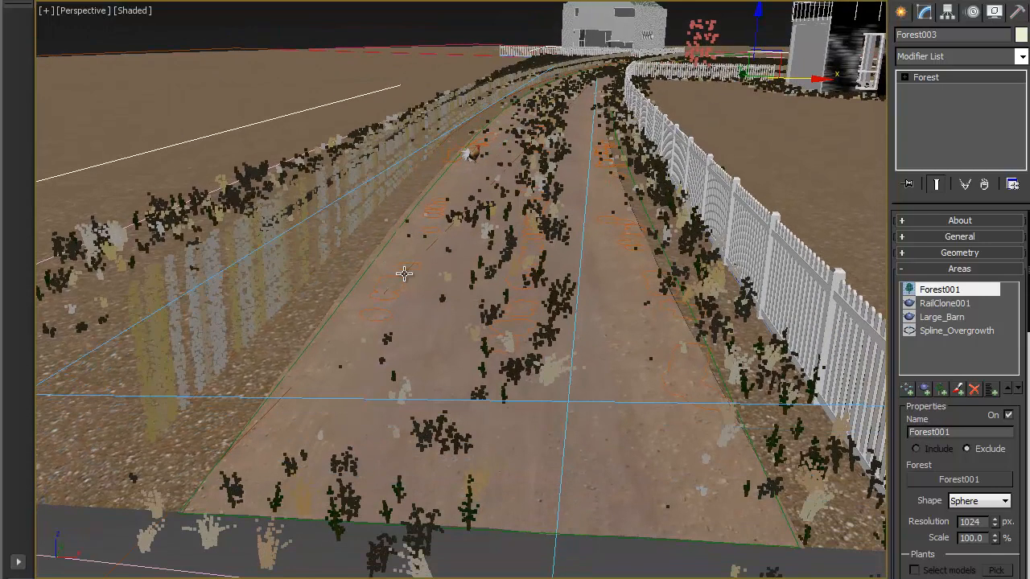
scroll(950, 460, "down", 5)
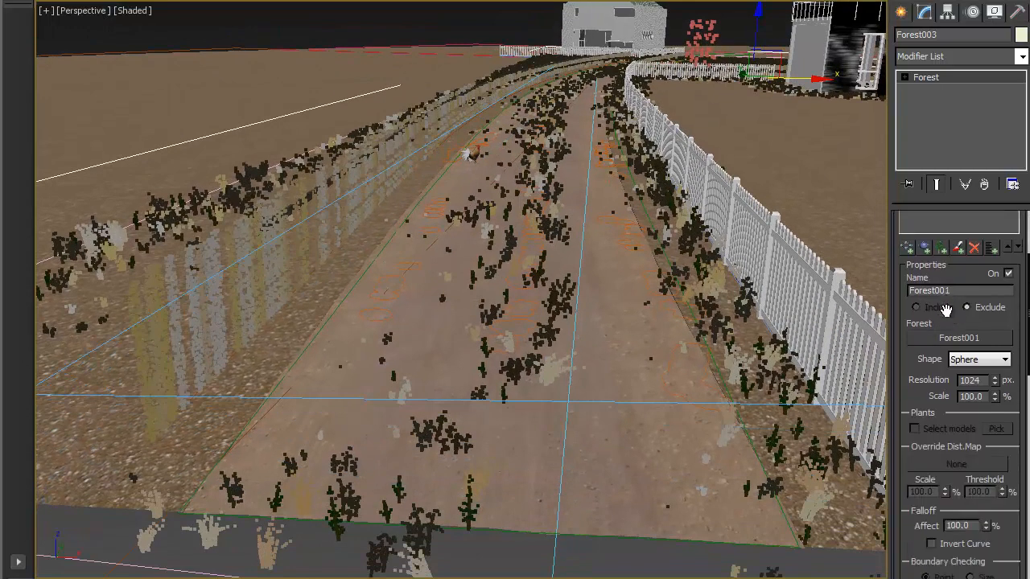
left_click(931, 487)
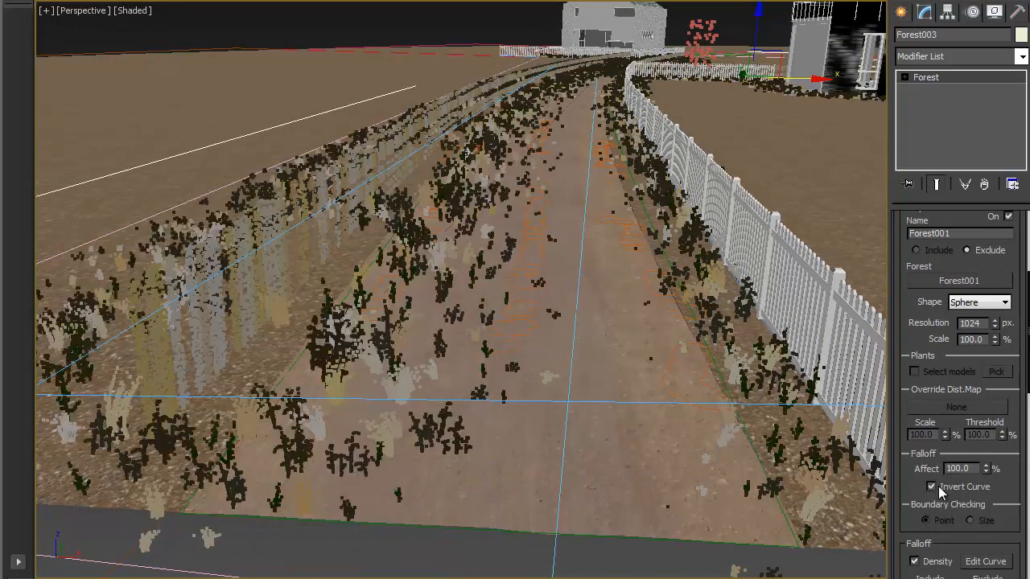
middle_click_drag(232, 348, 225, 325, "alt")
middle_click_drag(424, 297, 647, 339, "alt")
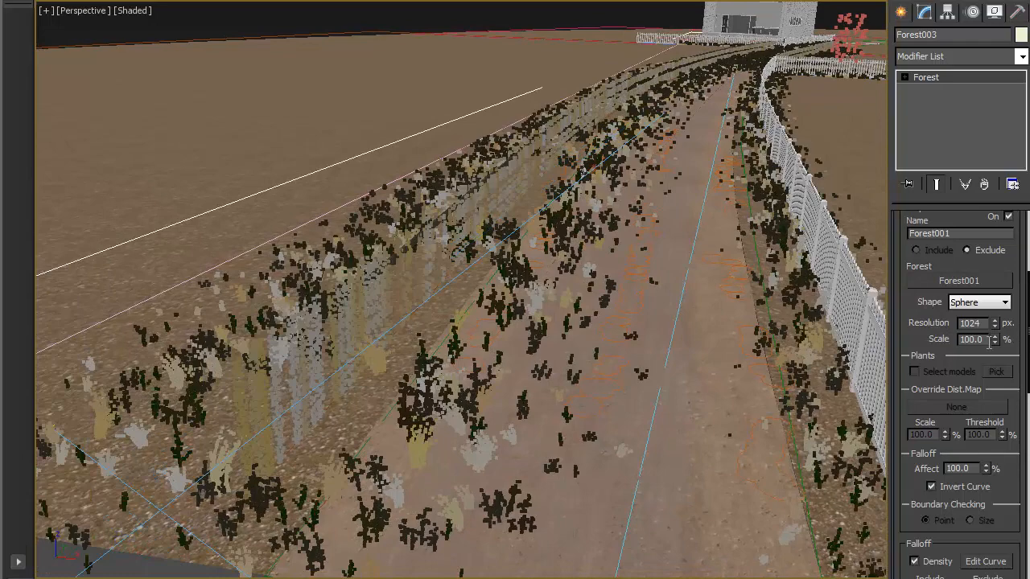
Reduce the scale of the Forest001 exclusion area to 38%
left_click_drag(993, 345, 969, 390)
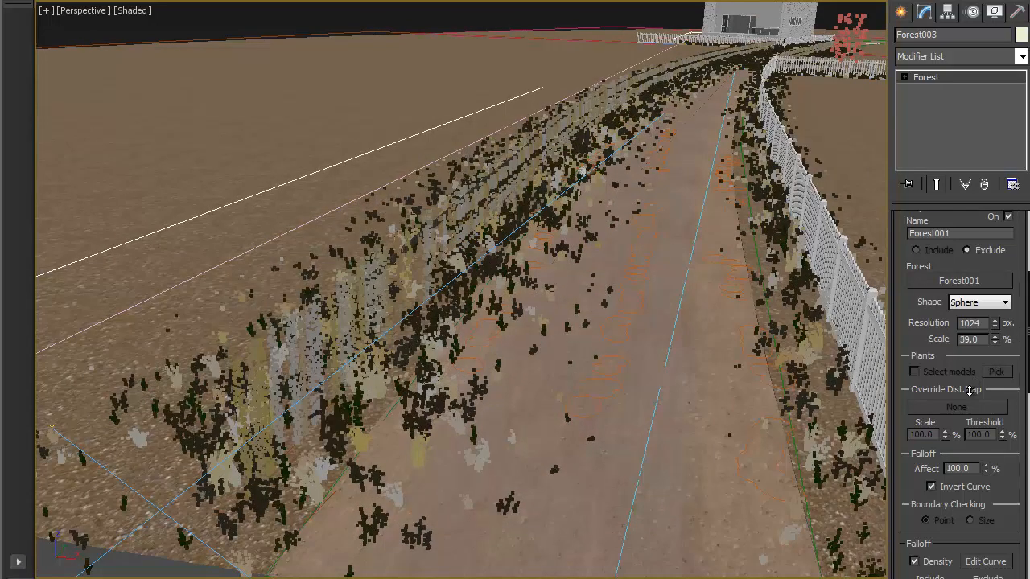
middle_click_drag(731, 354, 738, 332, "alt")
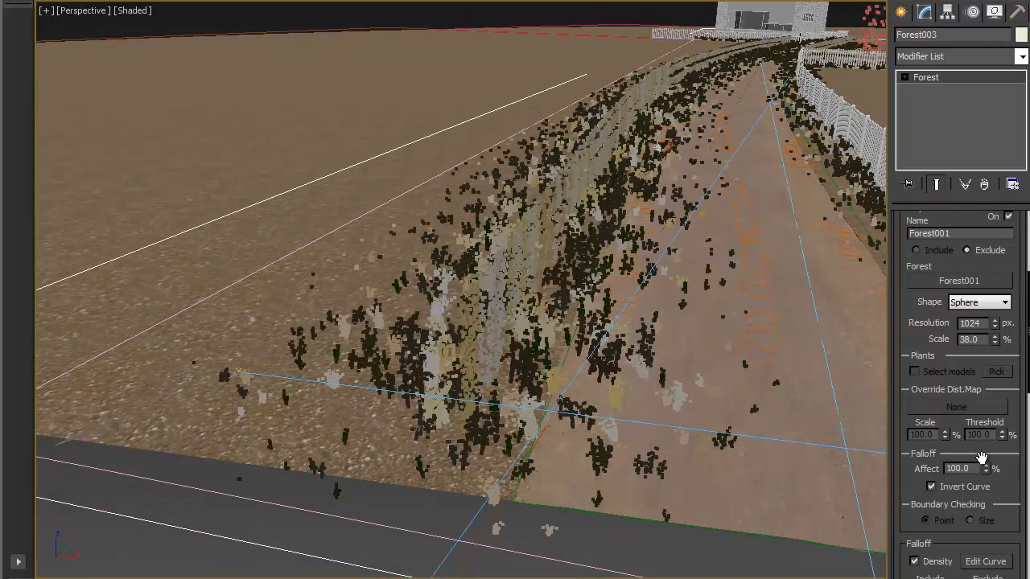
Reduce the falloff affect of the Forest001 area to 49.95%
left_click_drag(1008, 466, 991, 333)
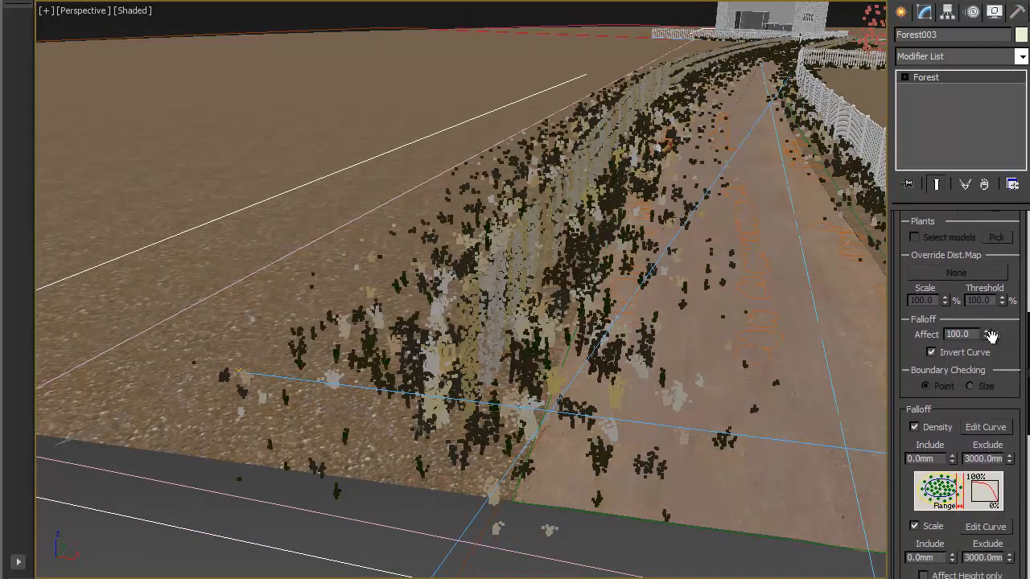
left_click_drag(988, 446, 989, 374)
scroll(989, 458, "down", 2)
scroll(969, 452, "up", 6)
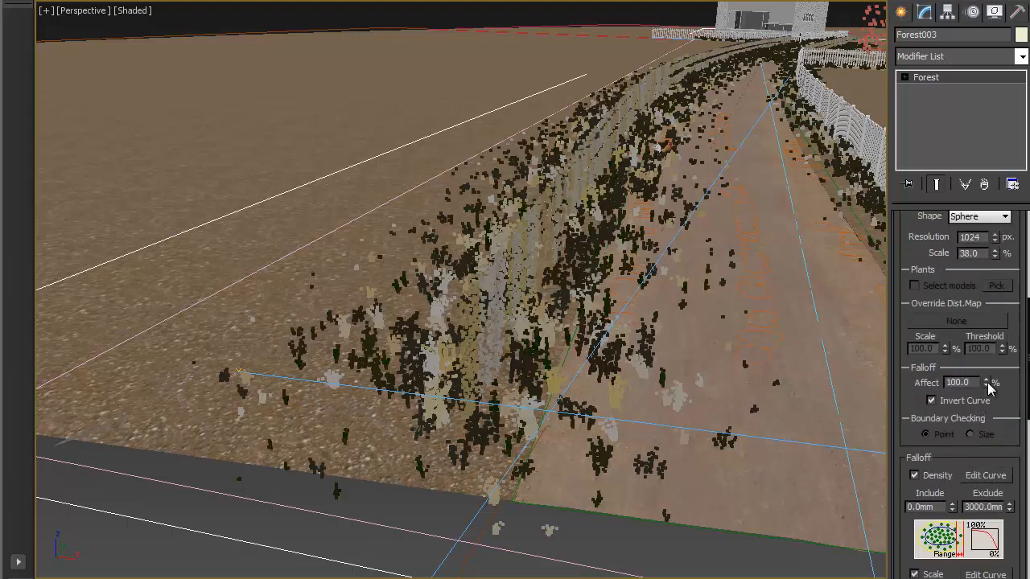
left_click_drag(987, 383, 926, 431)
middle_click_drag(755, 297, 757, 257, "alt")
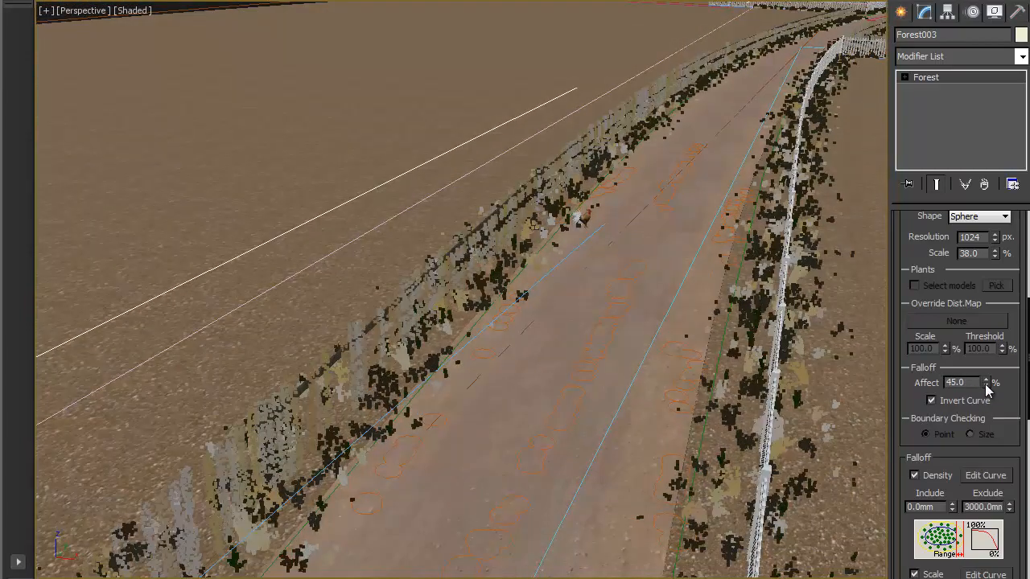
left_click_drag(985, 384, 988, 375)
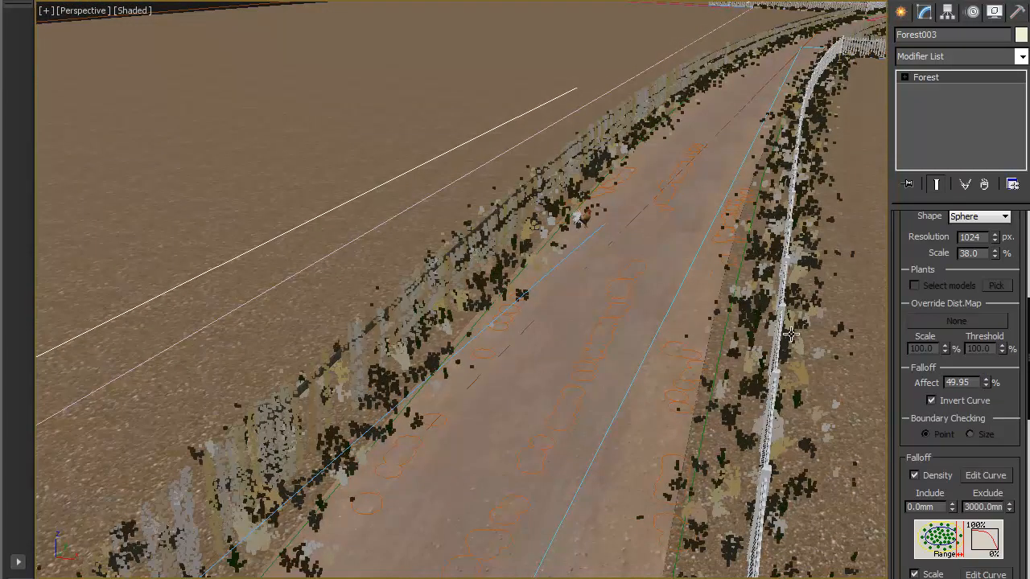
Examine the overgrowth along the barn walls, picket fence and roadside wall from several angles
middle_click_drag(706, 349, 513, 301)
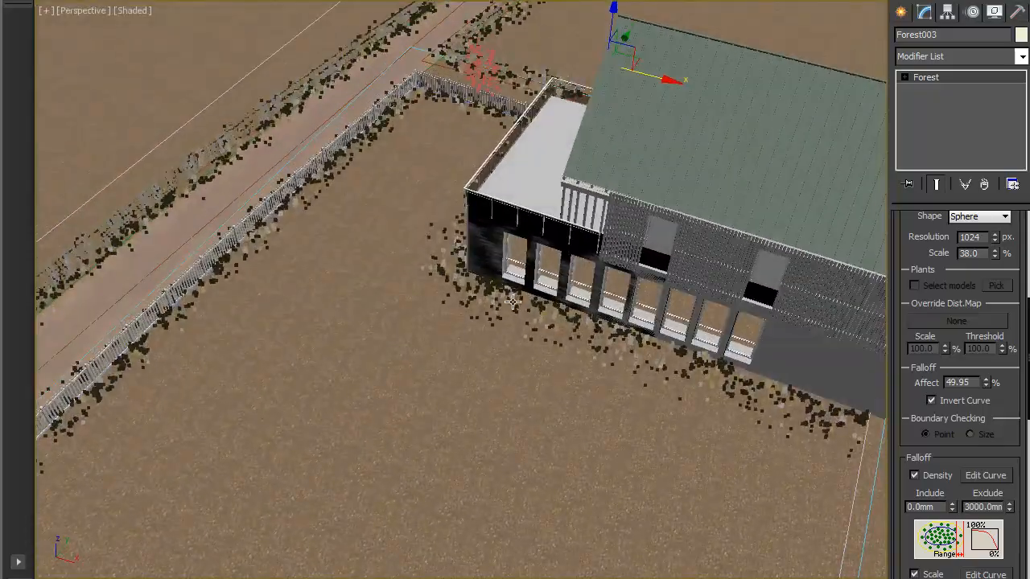
middle_click_drag(527, 351, 545, 302)
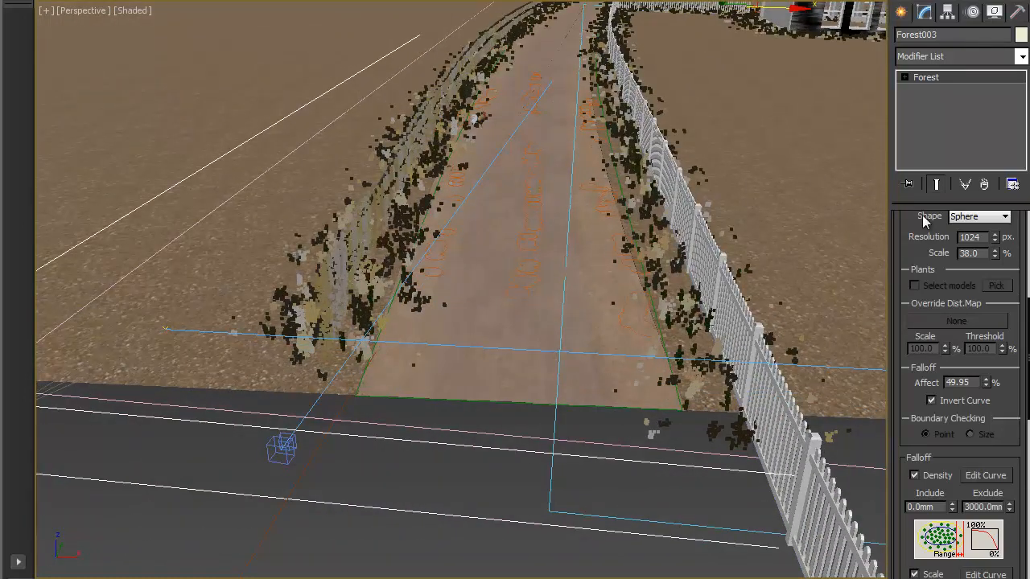
left_click_drag(941, 389, 921, 359)
middle_click_drag(676, 324, 662, 330, "alt")
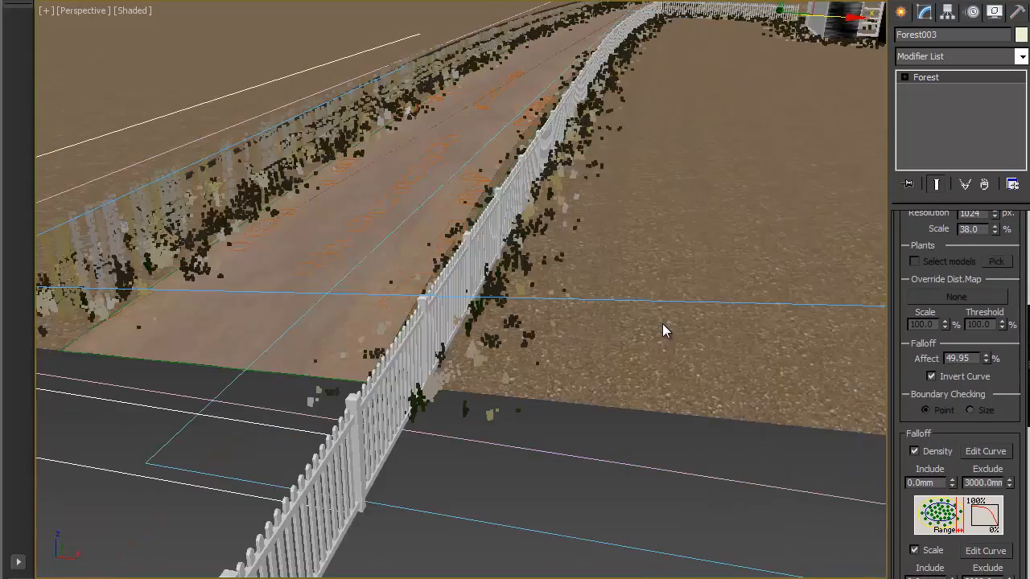
middle_click_drag(577, 280, 612, 283, "alt")
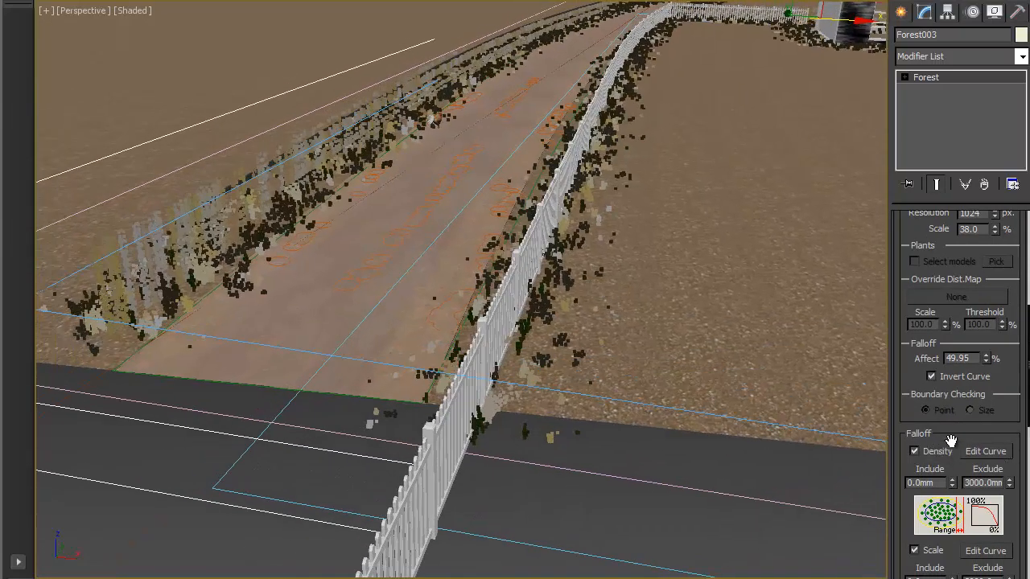
left_click_drag(933, 234, 898, 200)
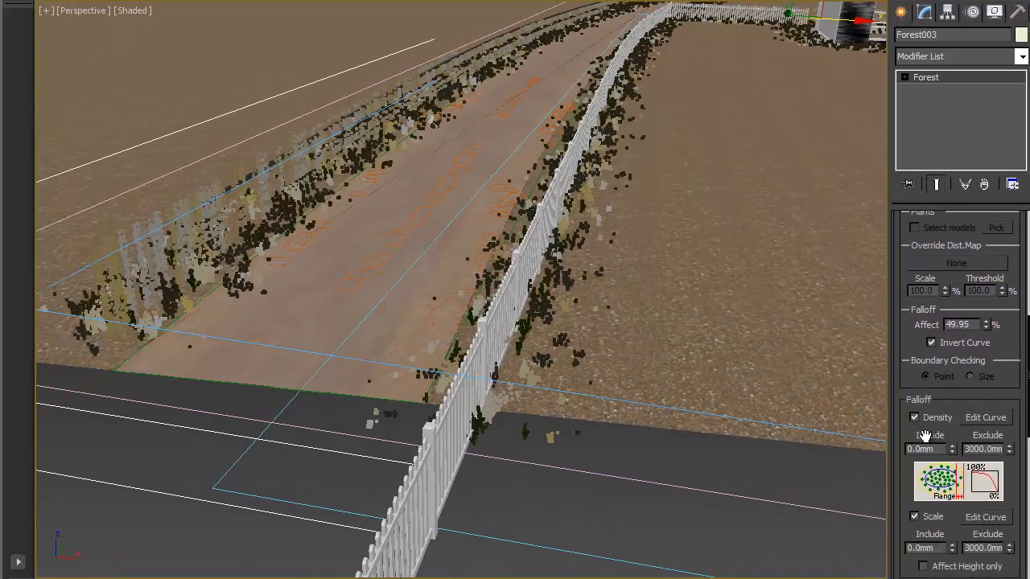
scroll(949, 411, "down", 2)
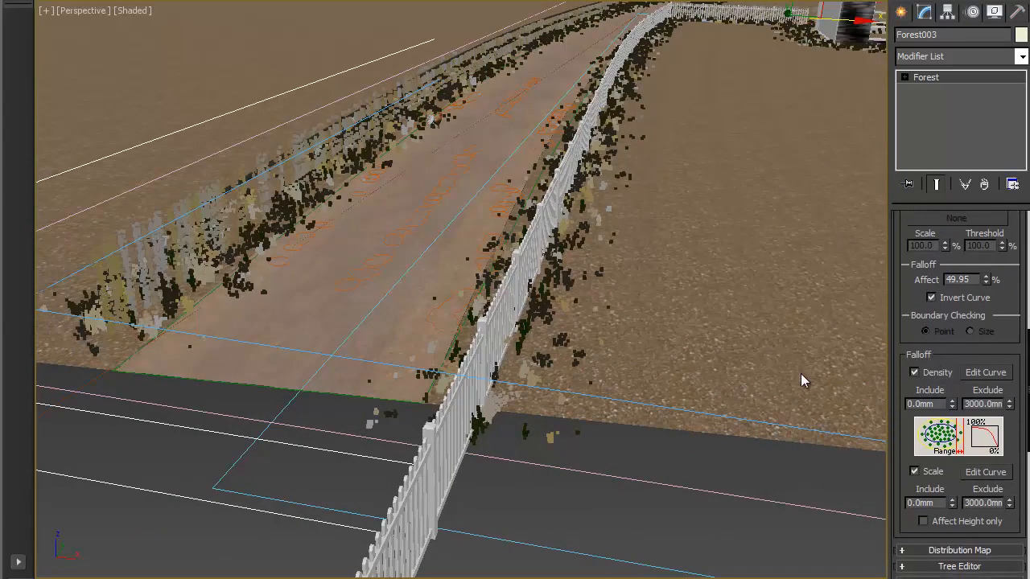
Unhide the Forest_trees object in the Forests layer
middle_click_drag(532, 291, 734, 8, "alt")
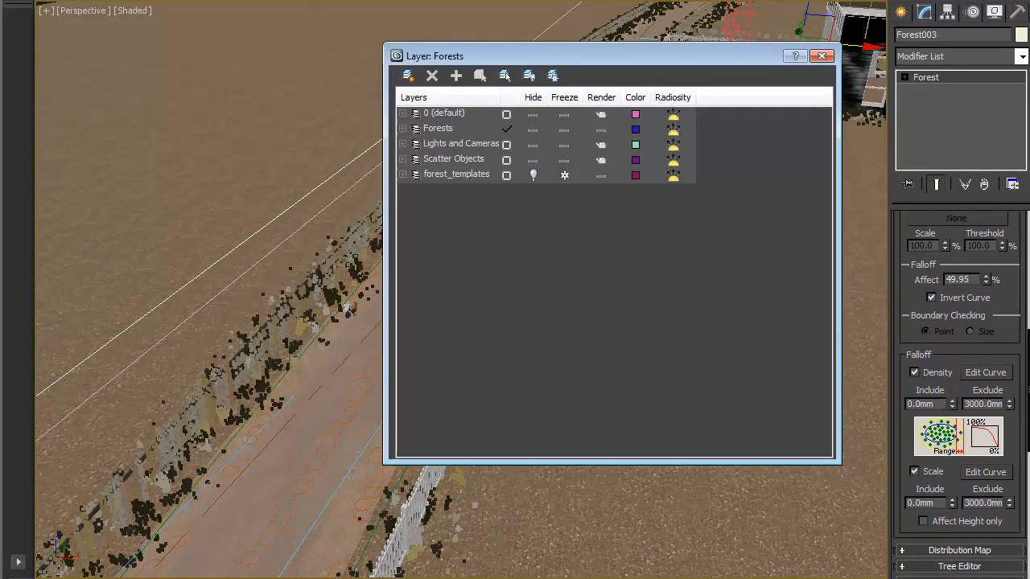
left_click(415, 129)
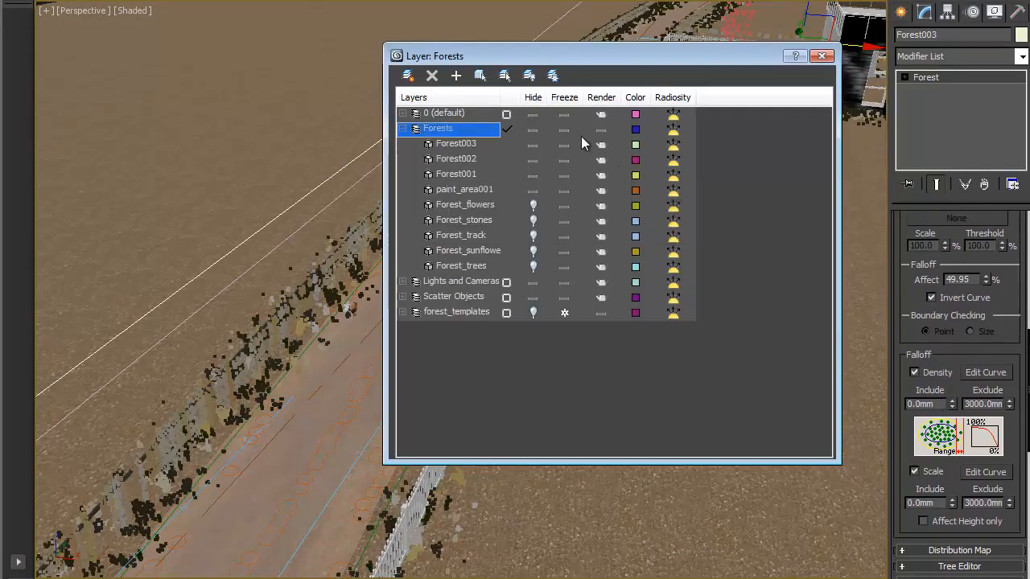
left_click(532, 265)
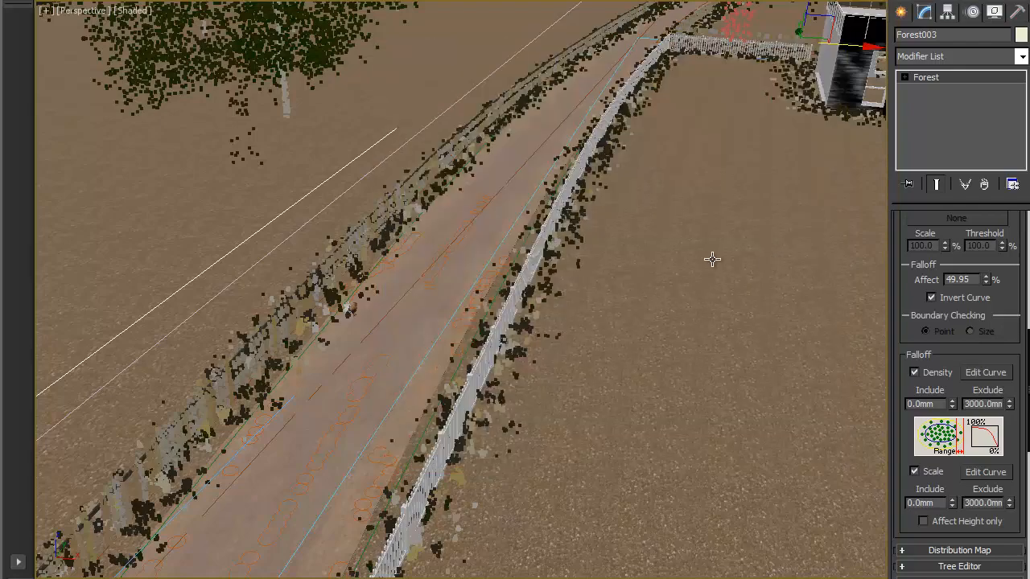
Add a forest exclusion area to Forest003 that uses the Forest_trees scatter
middle_click_drag(710, 258, 530, 242)
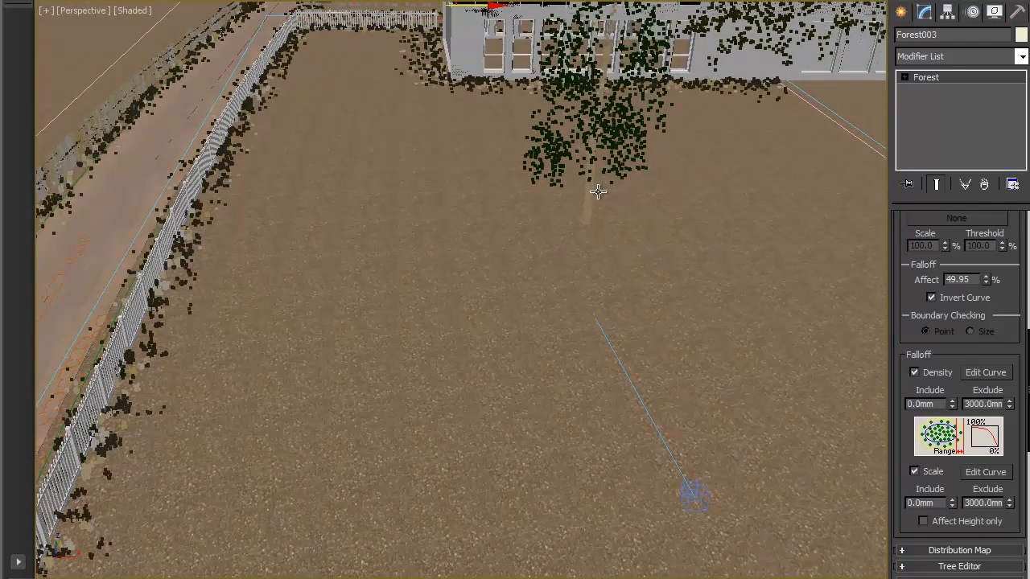
scroll(901, 362, "up", 10)
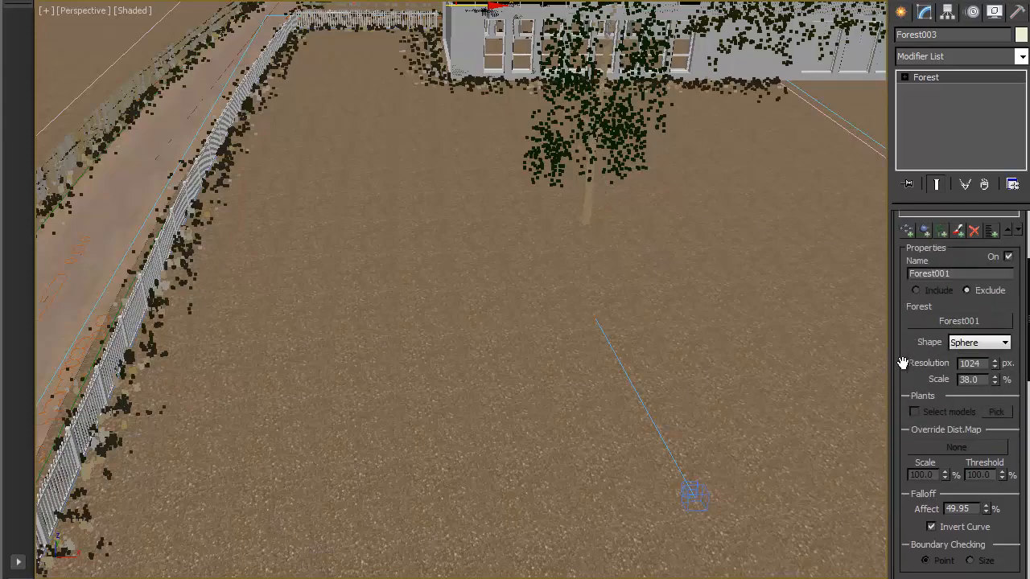
middle_click_drag(609, 200, 636, 339)
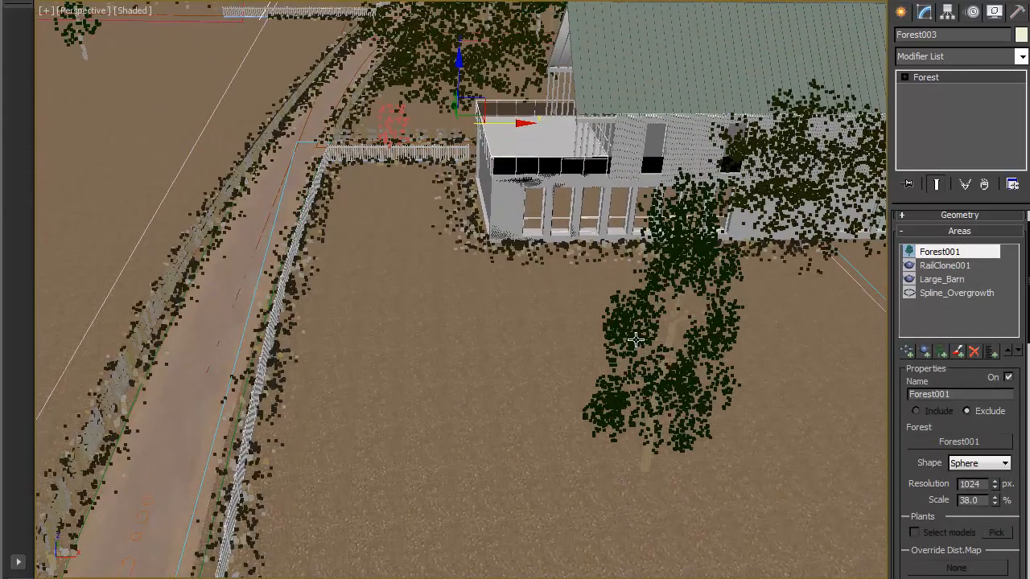
middle_click_drag(588, 256, 596, 211, "alt")
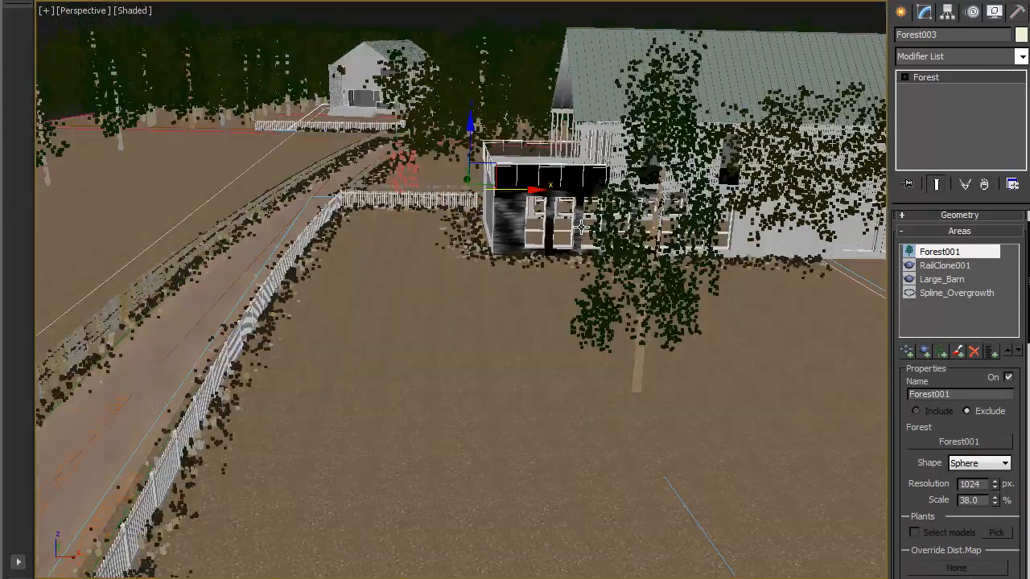
left_click(942, 352)
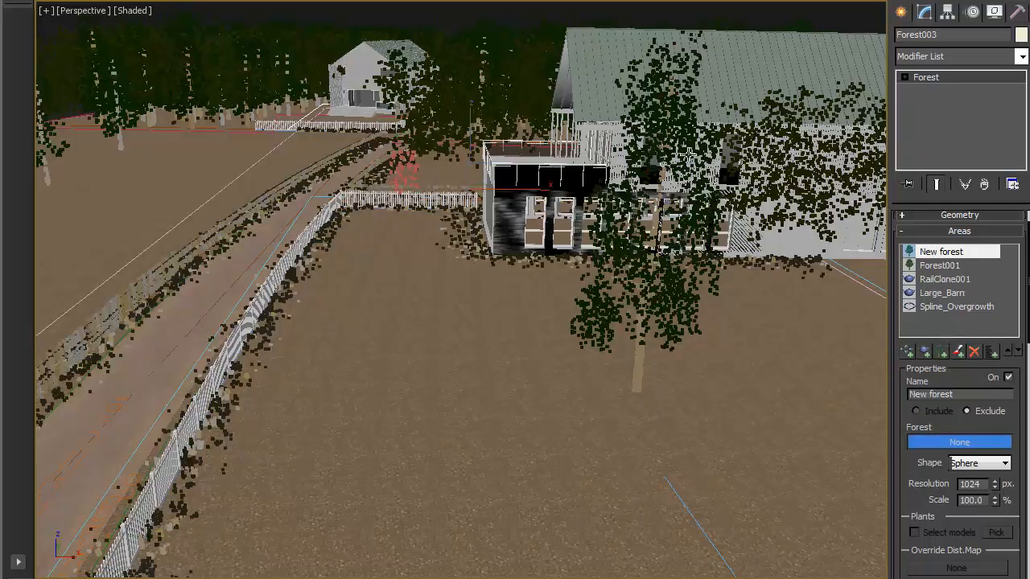
left_click(493, 48)
middle_click_drag(510, 357, 536, 248, "alt")
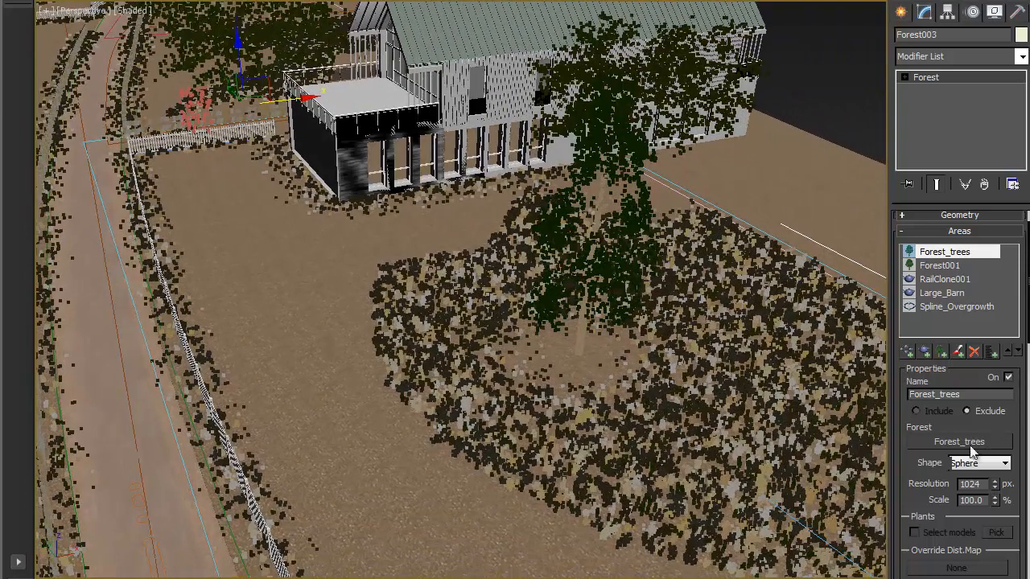
Invert the falloff curve of the Forest_trees area so plants gather around the tree bases
scroll(968, 432, "down", 5)
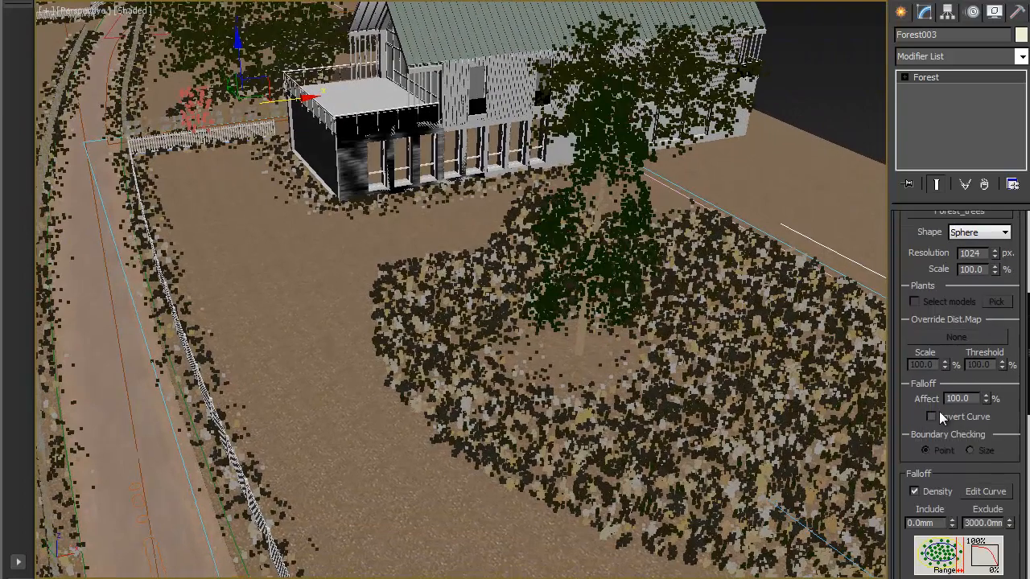
left_click(938, 415)
middle_click_drag(821, 405, 841, 378, "alt")
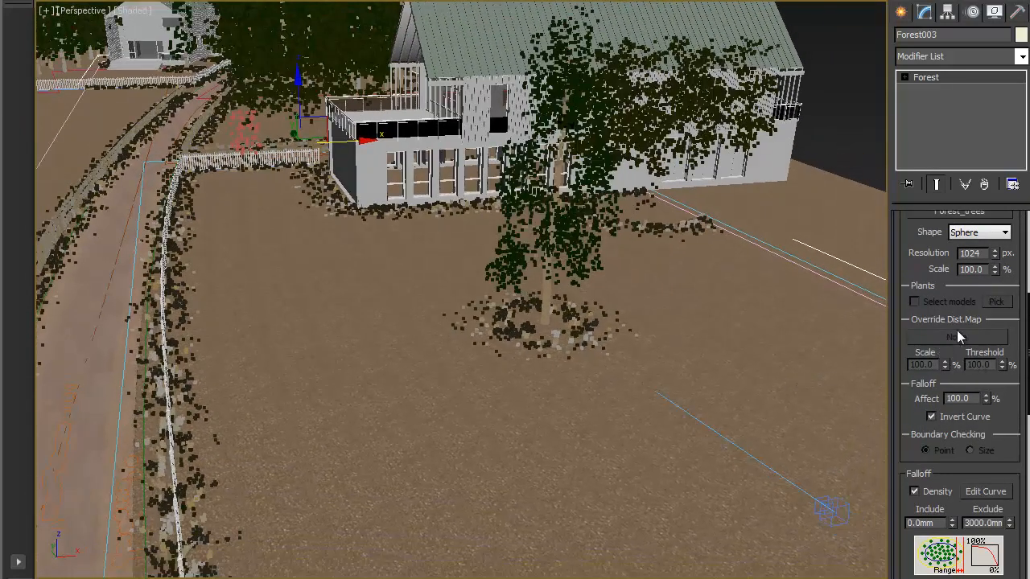
Set the scale of the Forest_trees area to 80% and its falloff affect to 60%
left_click_drag(978, 275, 960, 287)
middle_click_drag(610, 288, 673, 301, "alt")
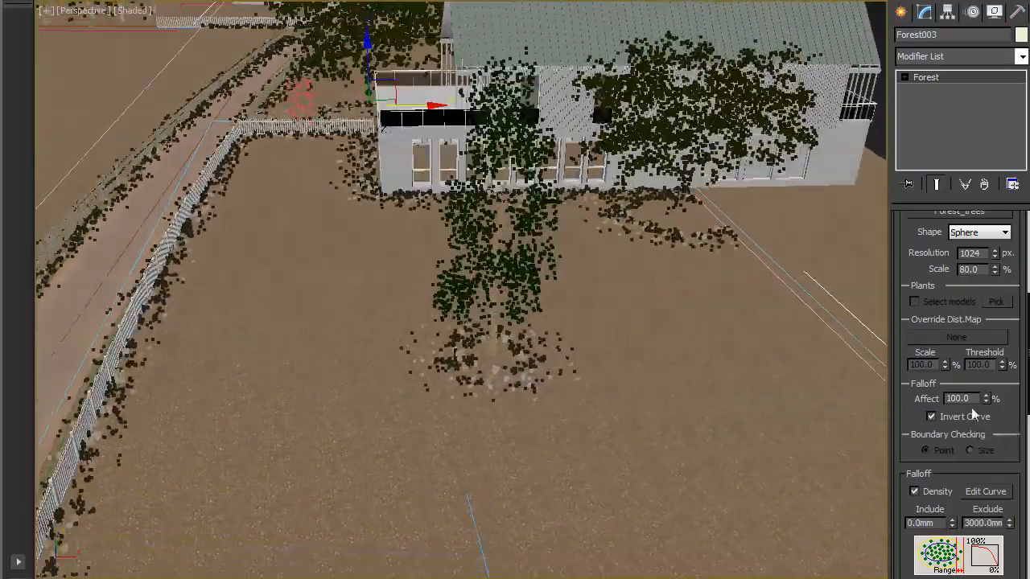
left_click_drag(987, 399, 977, 426)
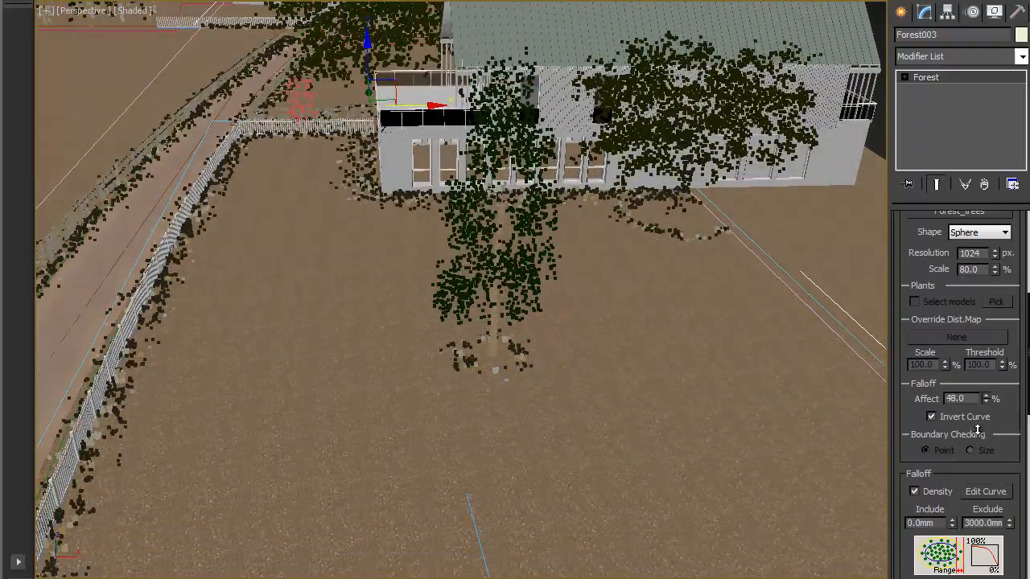
middle_click_drag(515, 399, 605, 327, "alt")
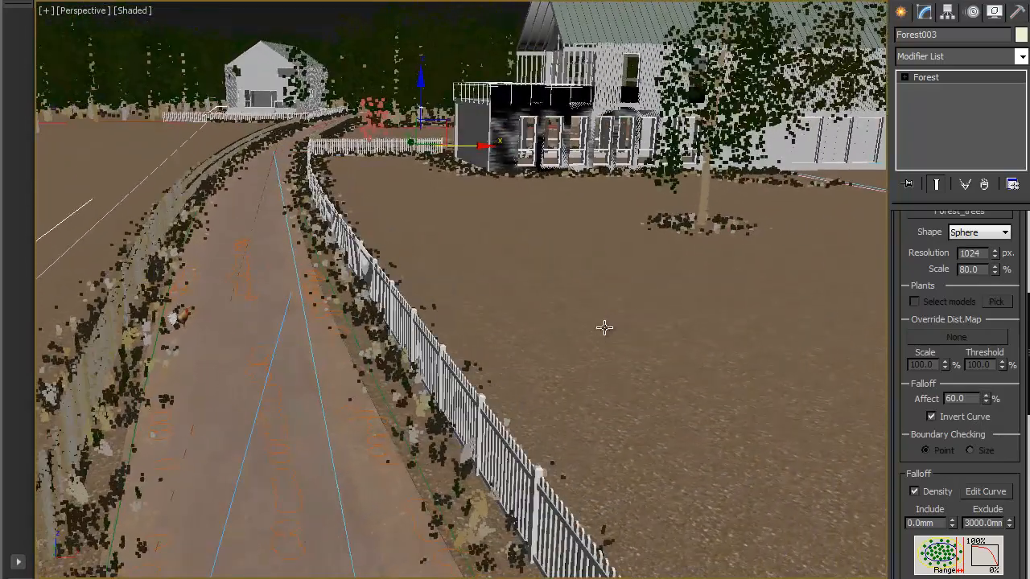
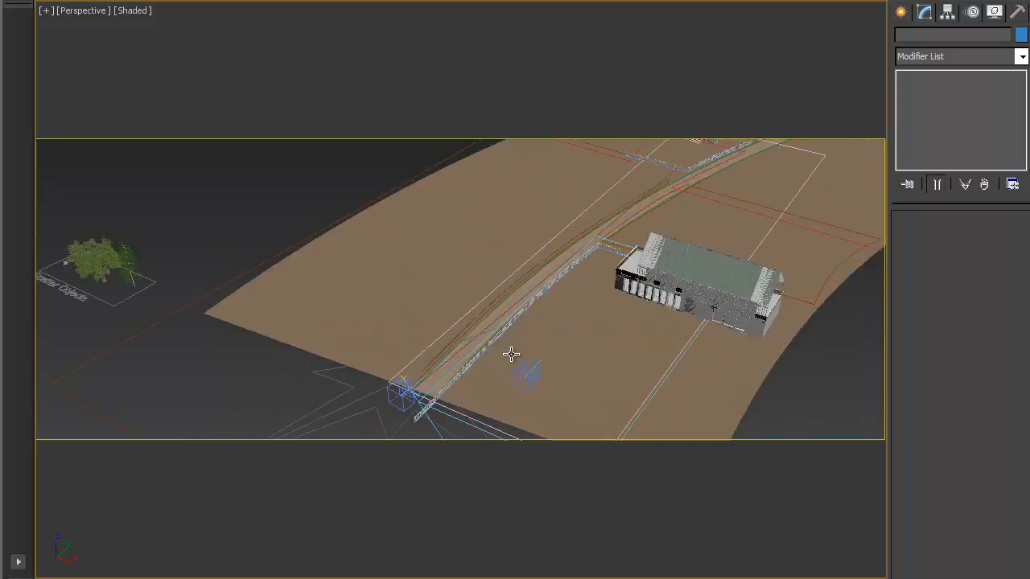
Create a Forest Pro scatter on the ground surface beside the fence, with Limit to Visibility enabled
middle_click_drag(555, 367, 487, 267)
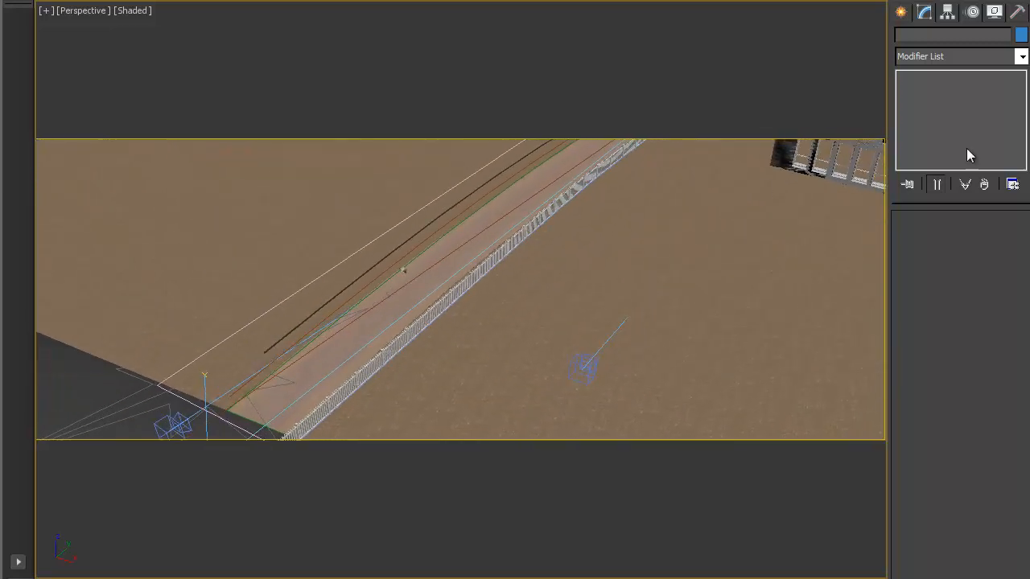
left_click(901, 11)
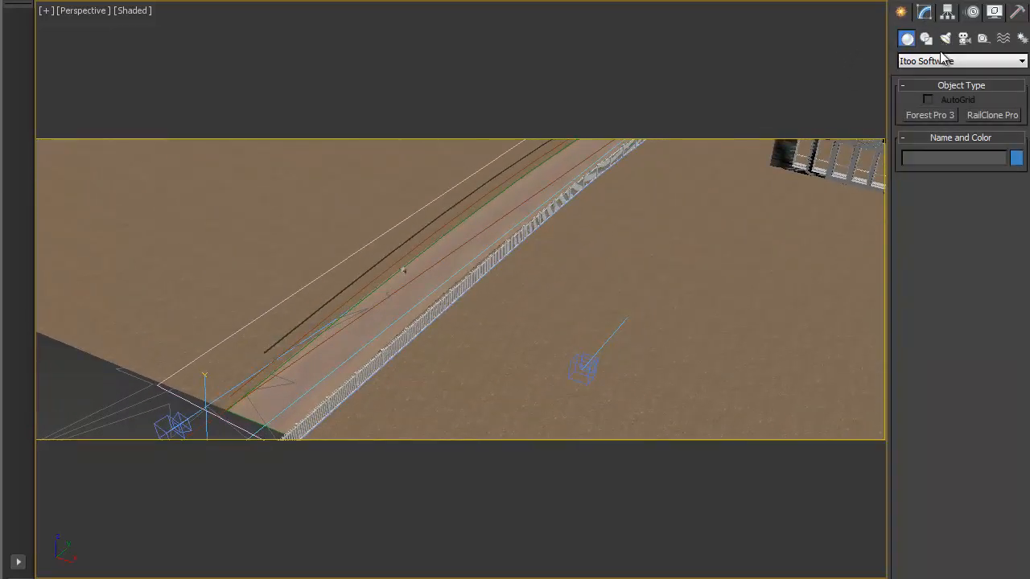
left_click(929, 114)
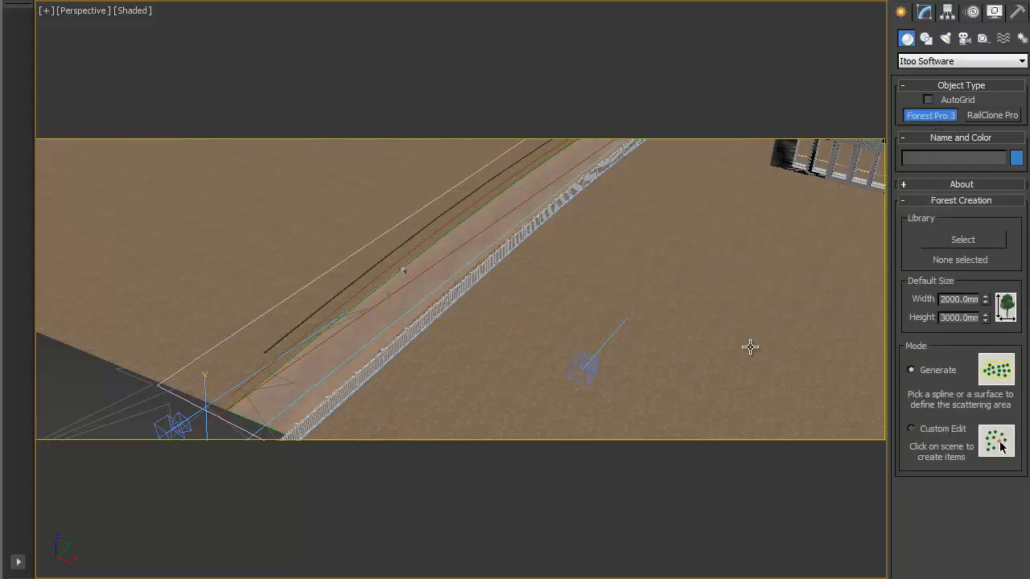
left_click(687, 382)
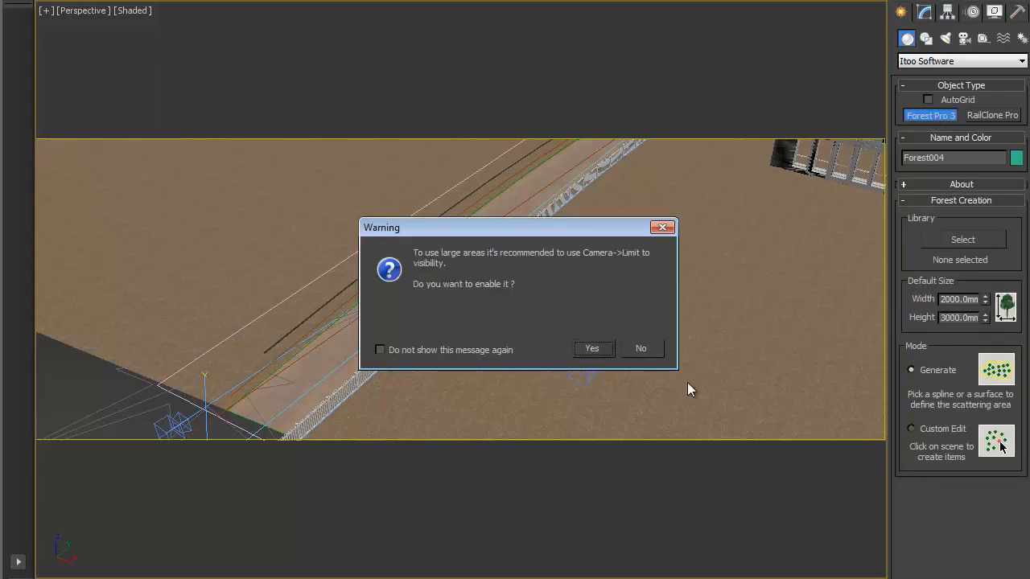
left_click(591, 350)
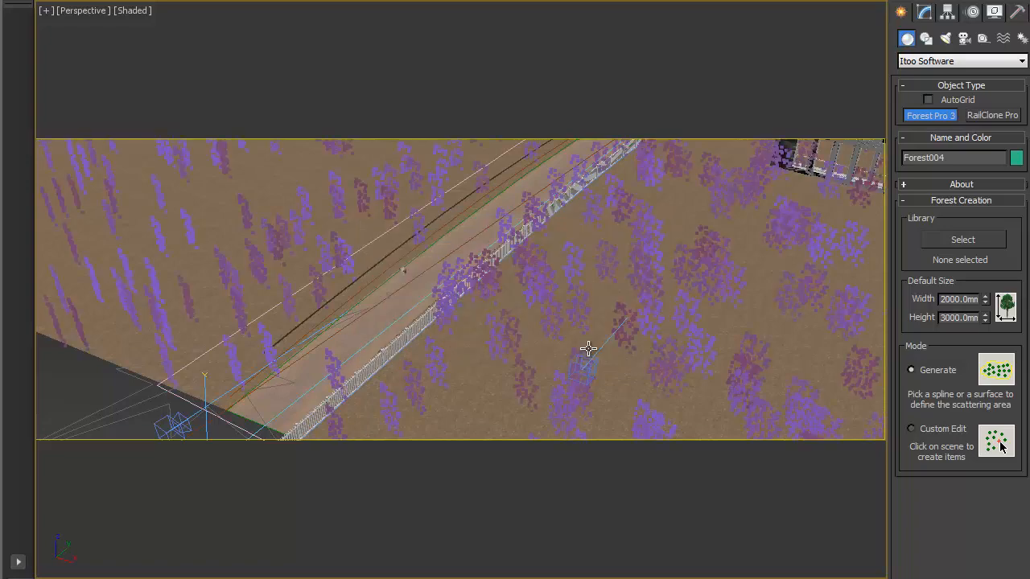
middle_click_drag(640, 330, 708, 260, "alt")
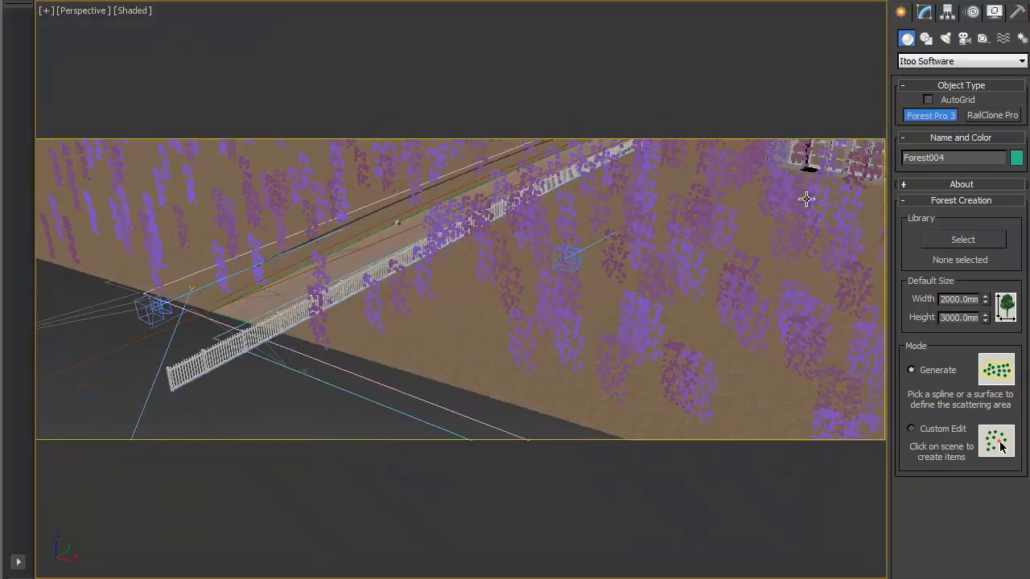
Add the bush_large, bush_medium and bush_small models to the geometry list of Forest004
left_click(923, 13)
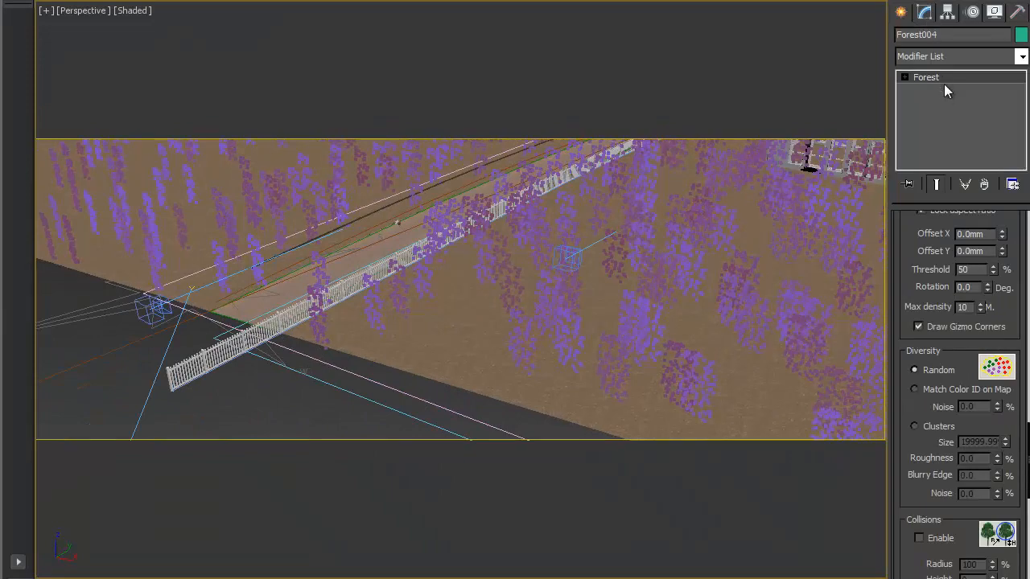
scroll(933, 411, "up", 5)
scroll(926, 378, "up", 10)
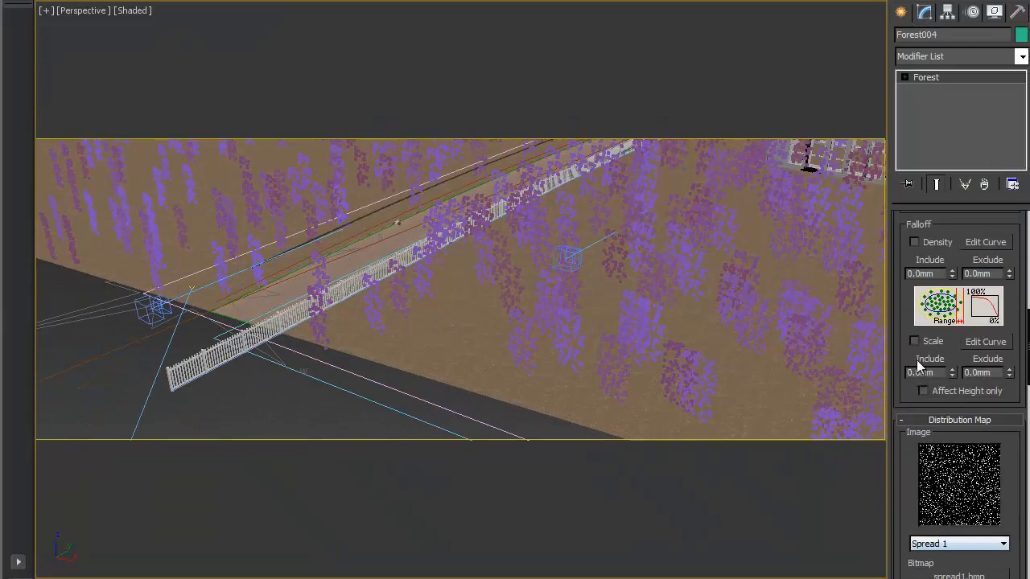
scroll(927, 369, "up", 5)
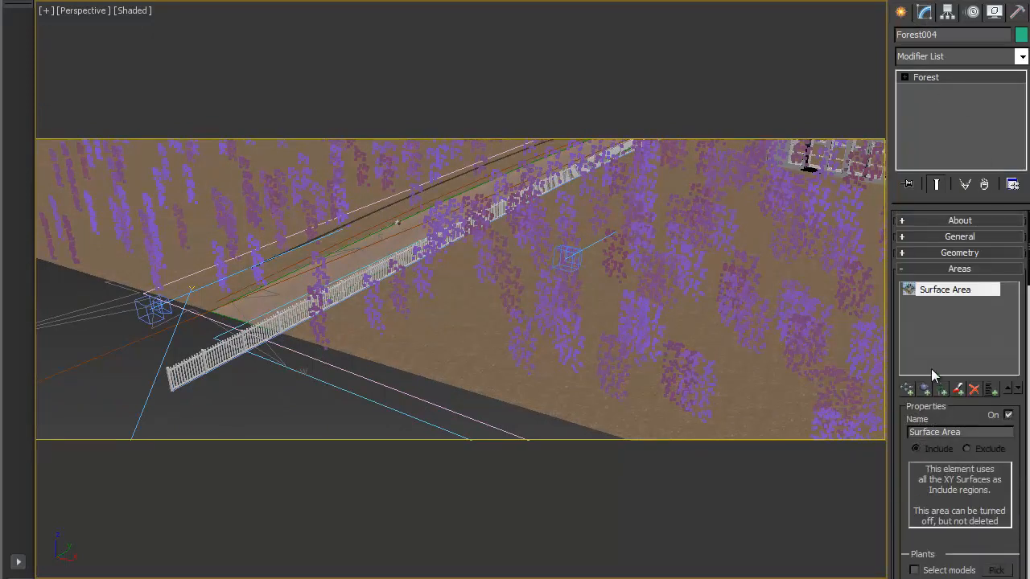
left_click(970, 251)
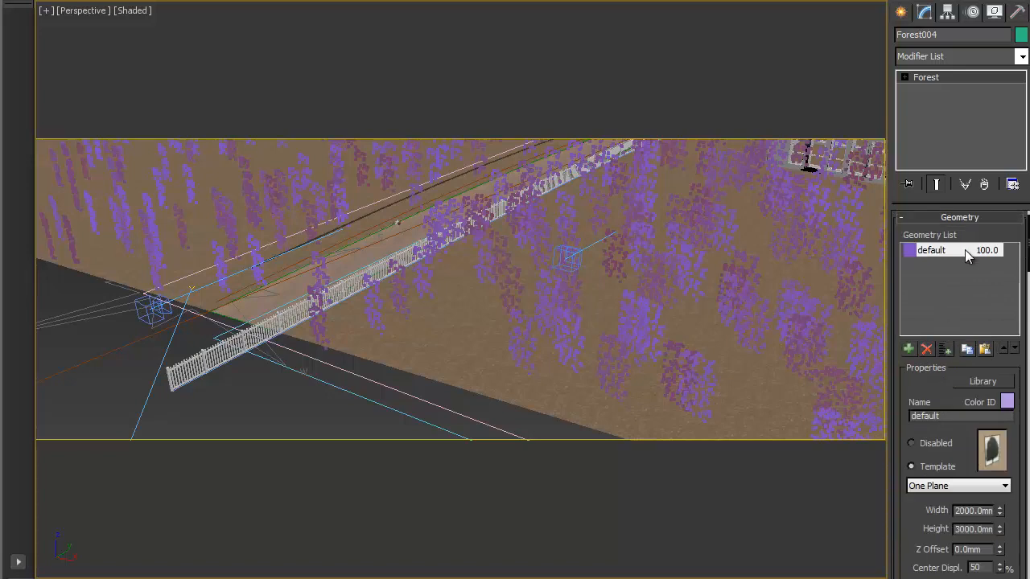
left_click(945, 350)
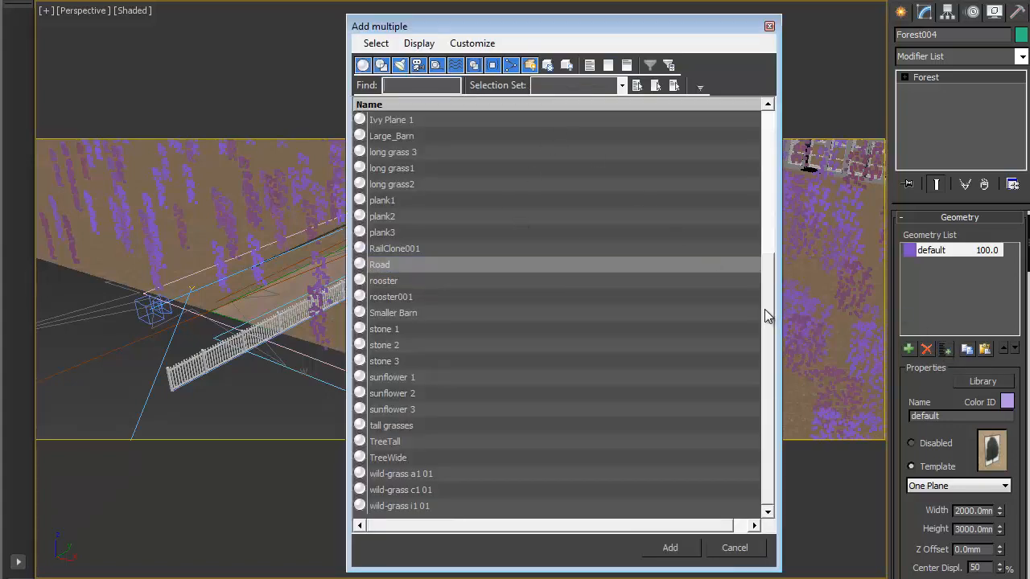
left_click_drag(762, 321, 766, 137)
scroll(756, 173, "down", 1)
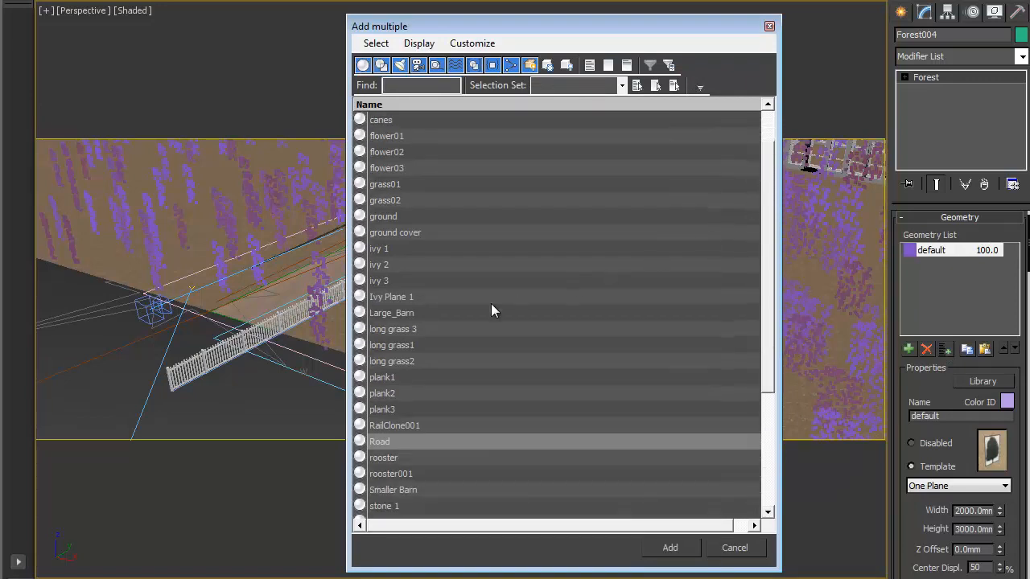
left_click_drag(768, 361, 765, 157)
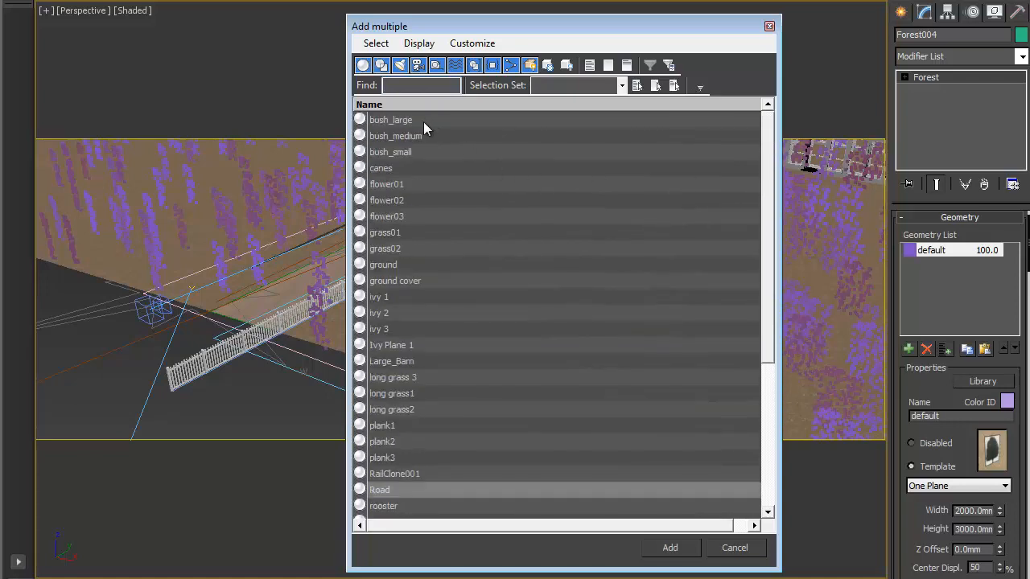
left_click_drag(417, 121, 484, 153)
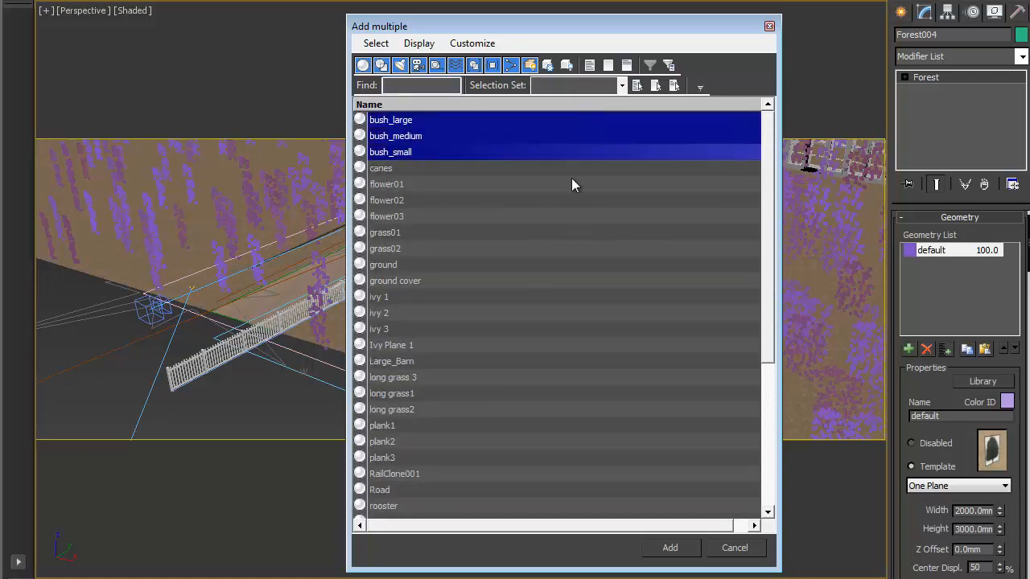
left_click(694, 548)
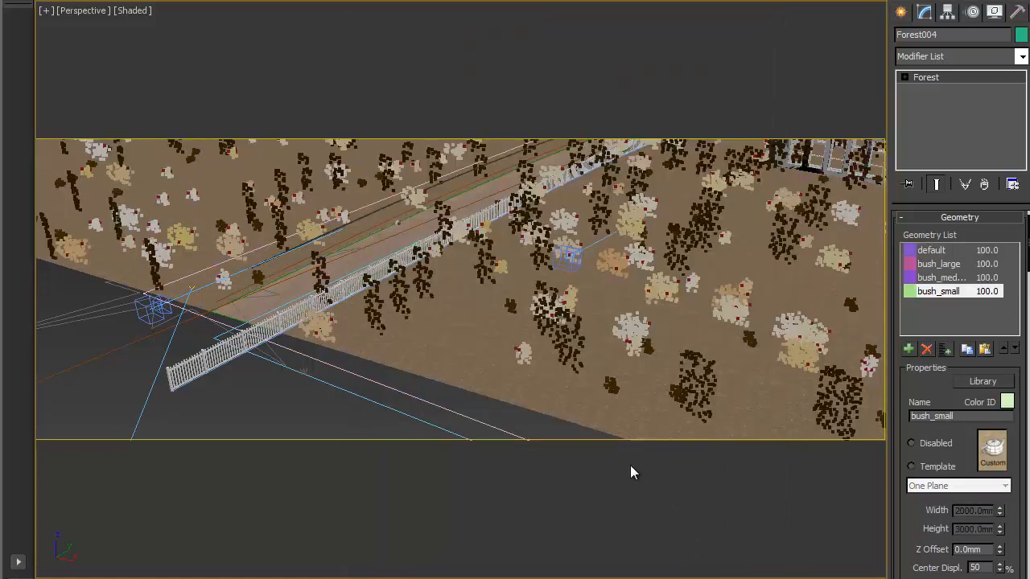
Remove the default item from the Forest004 geometry list
left_click(959, 251)
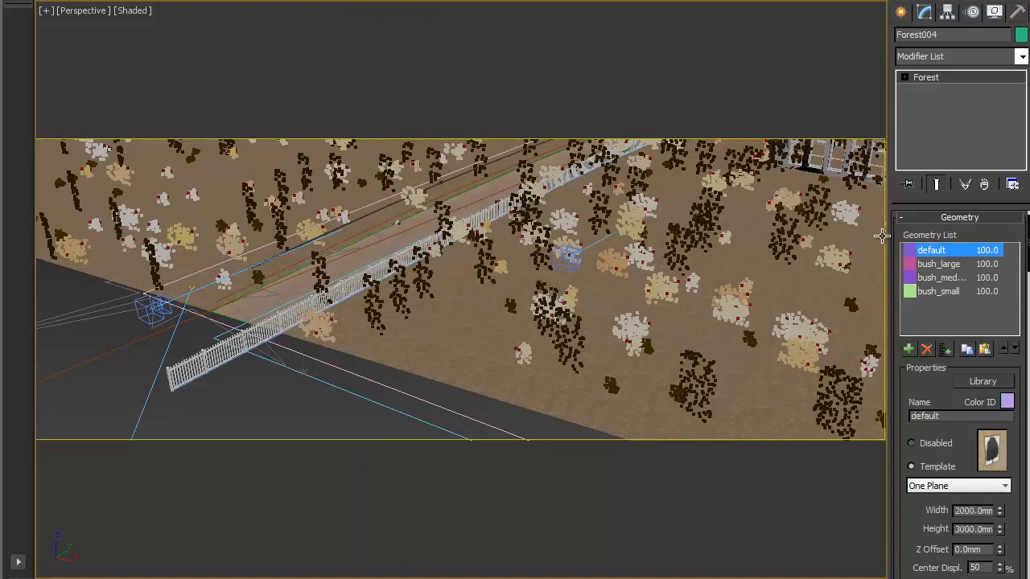
left_click(926, 349)
middle_click_drag(660, 289, 623, 287)
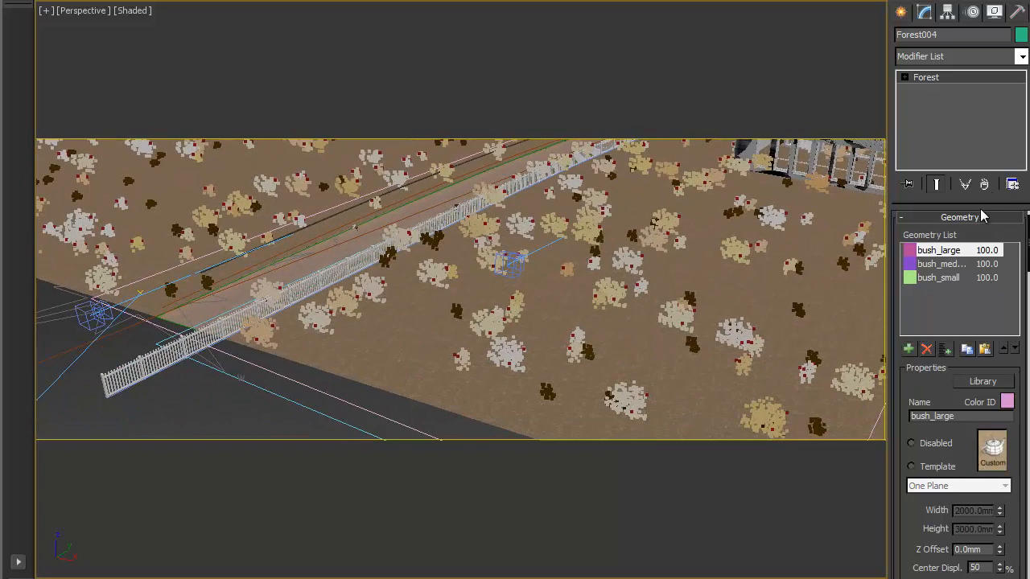
Turn off the Surface Area of Forest004 so it does not scatter over the whole ground
left_click(922, 219)
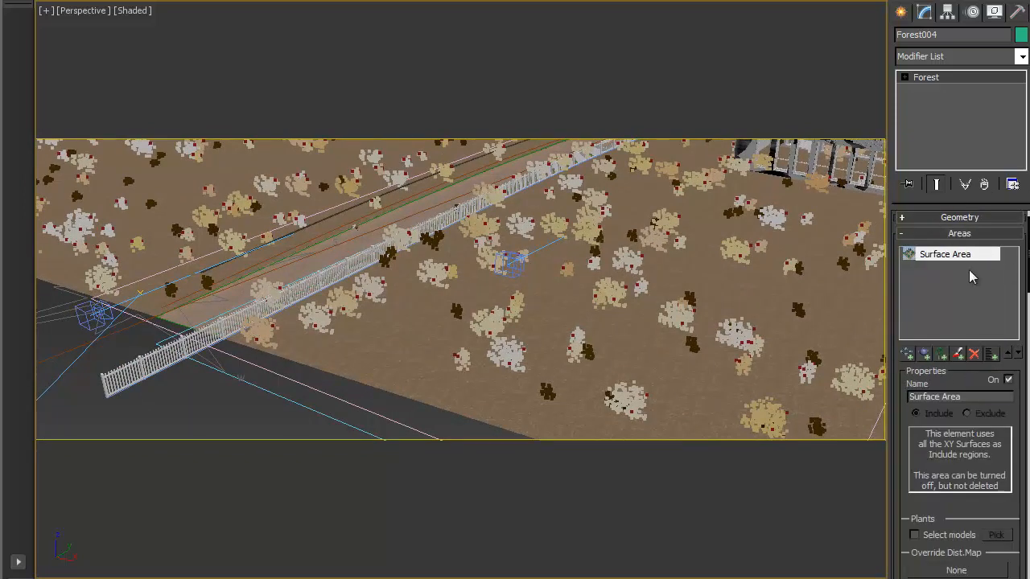
left_click(1009, 380)
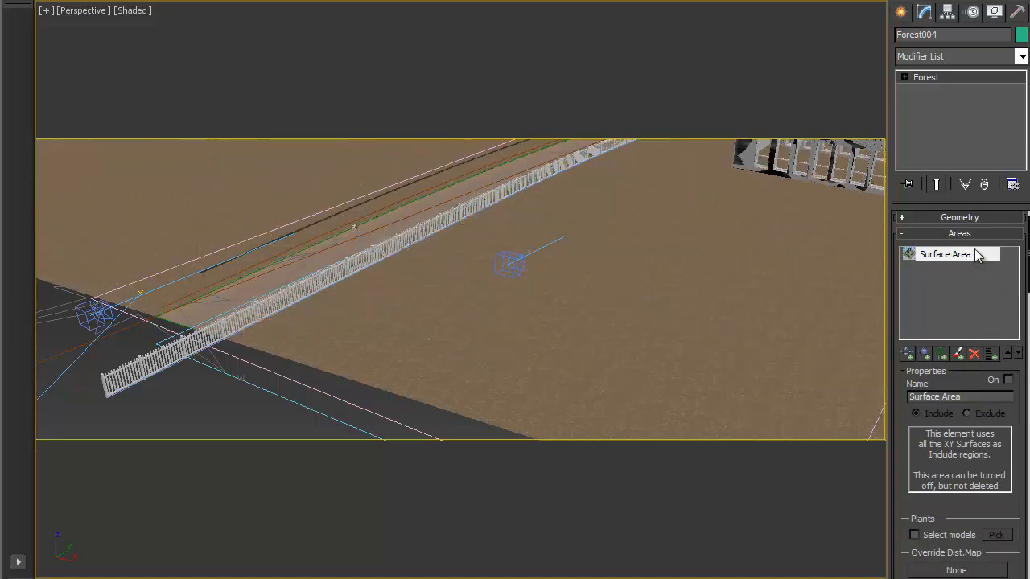
left_click(972, 234)
left_click(983, 250)
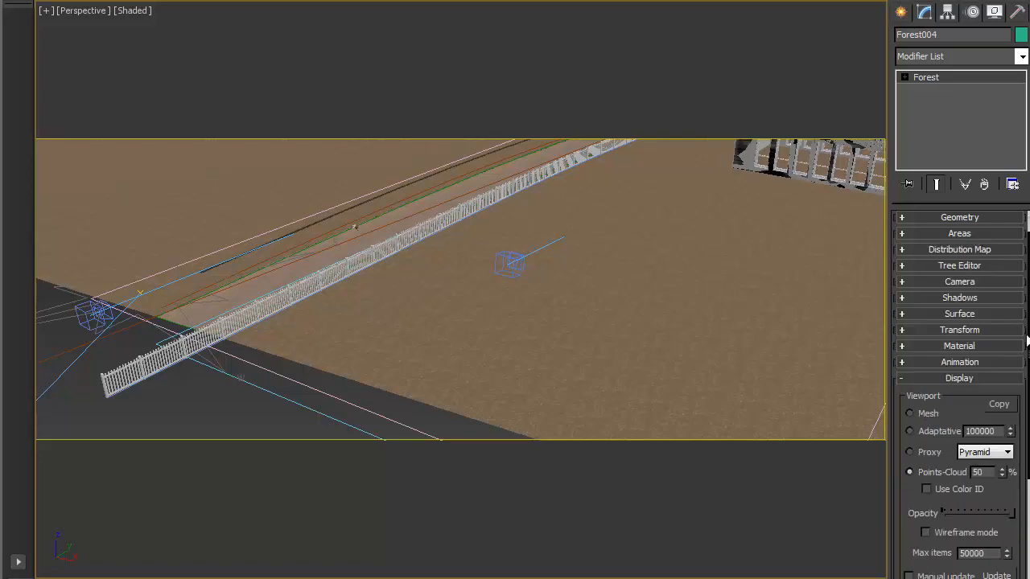
Enable random rotation in the transform settings of Forest004
left_click(964, 329)
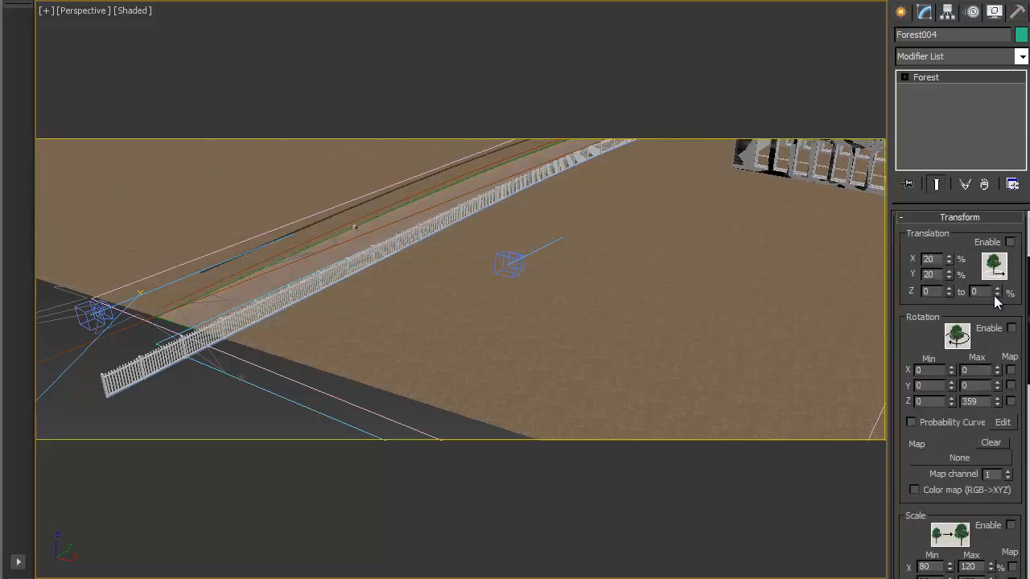
left_click(1012, 329)
scroll(941, 279, "up", 2)
left_click(941, 279)
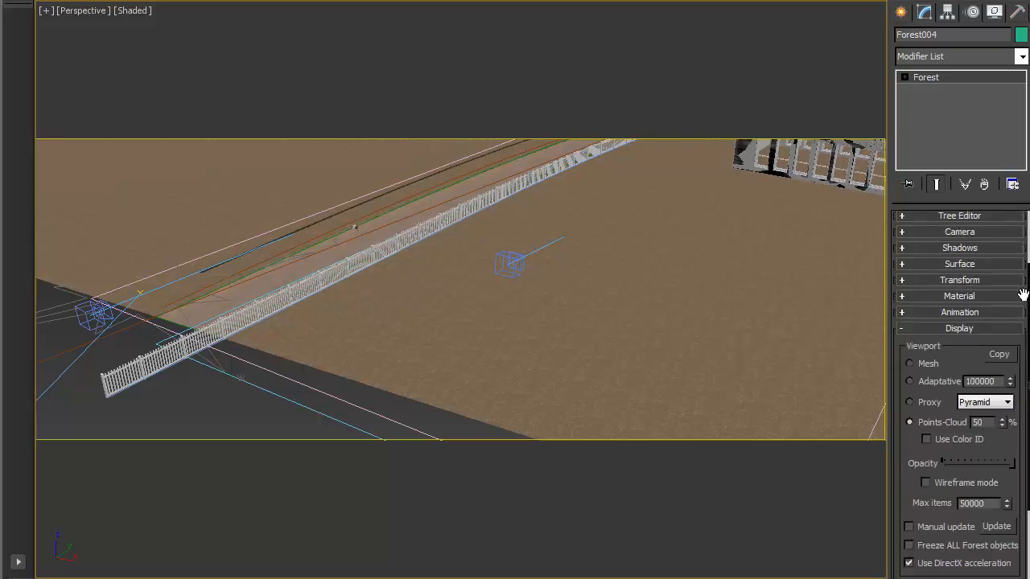
Set the X density units of the Forest004 distribution map to 2200
scroll(955, 378, "up", 5)
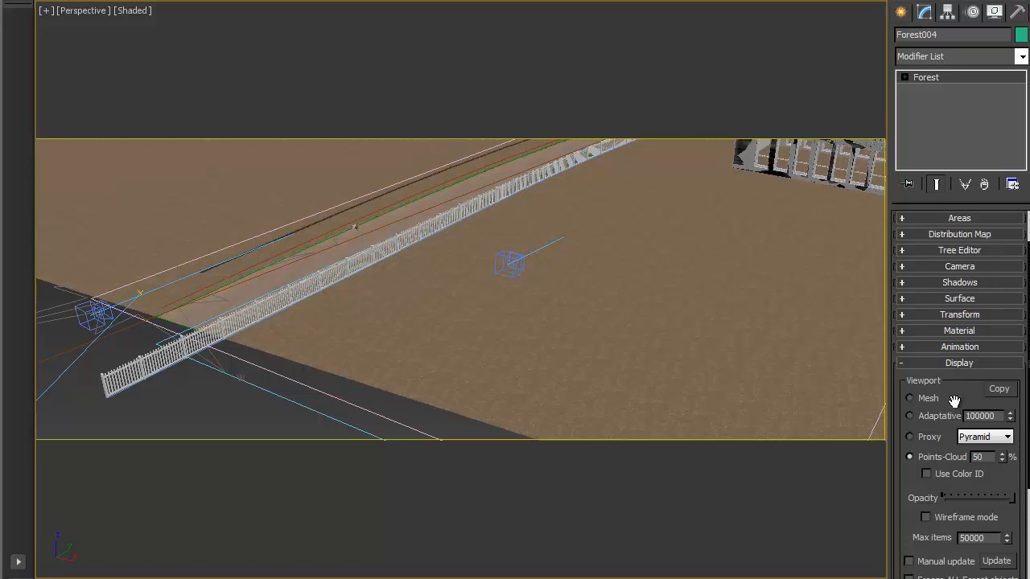
left_click(956, 385)
left_click(974, 283)
left_click_drag(1008, 329, 1016, 290)
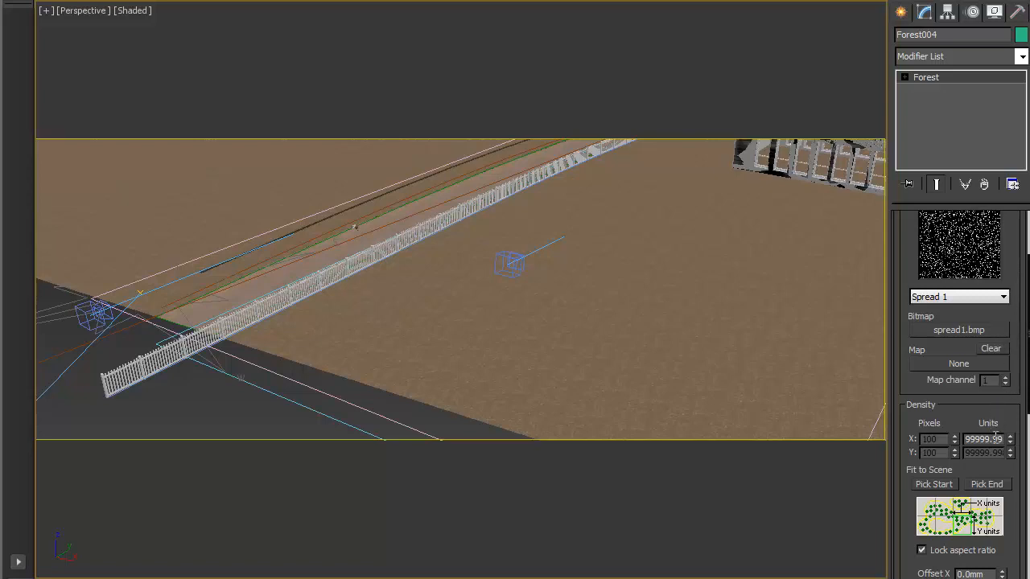
scroll(966, 410, "down", 3)
left_click(988, 377)
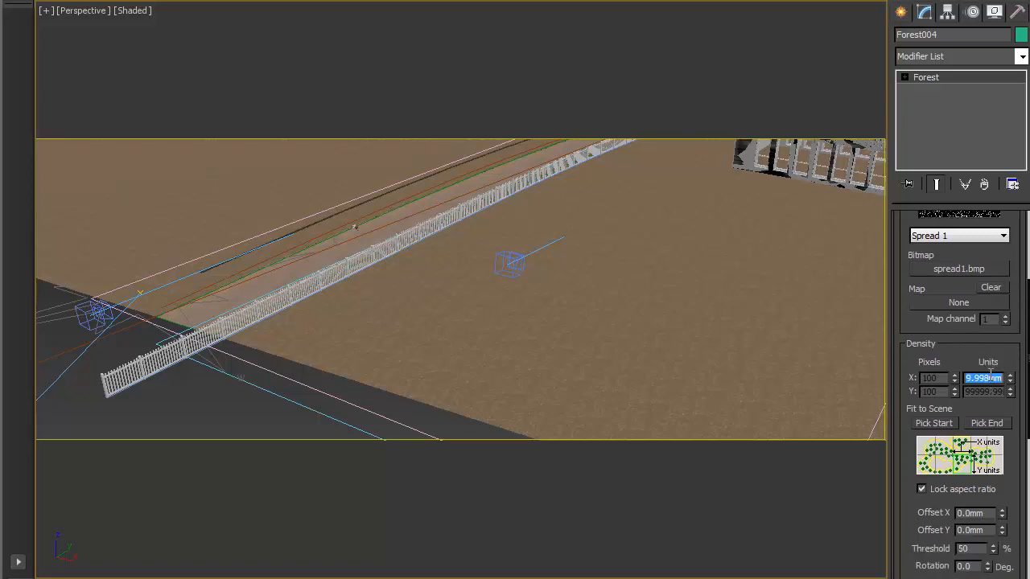
type("2200")
key("Return")
scroll(942, 342, "up", 5)
left_click(963, 286)
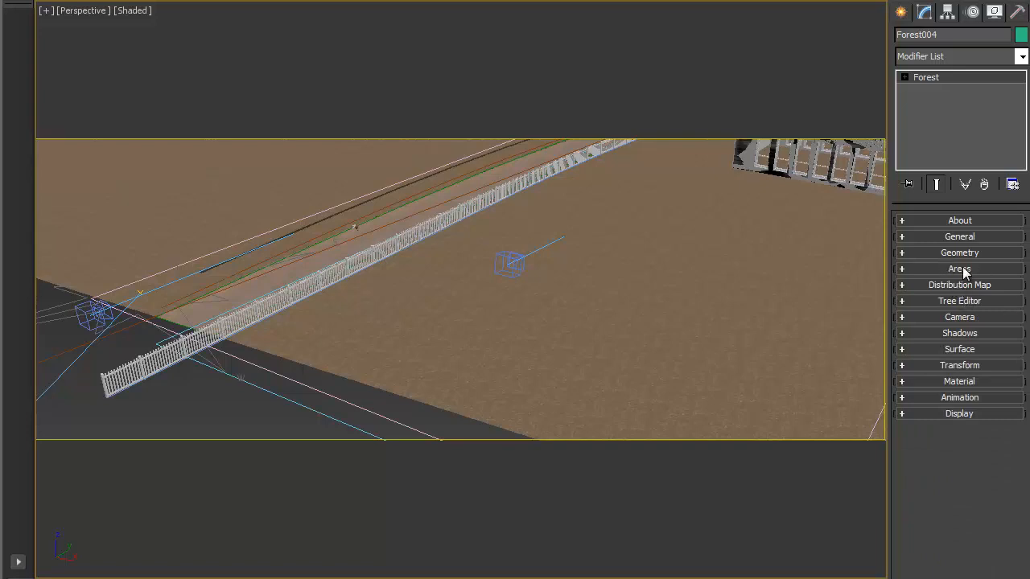
Add a paint area to Forest004 and name it All bushes
left_click(962, 269)
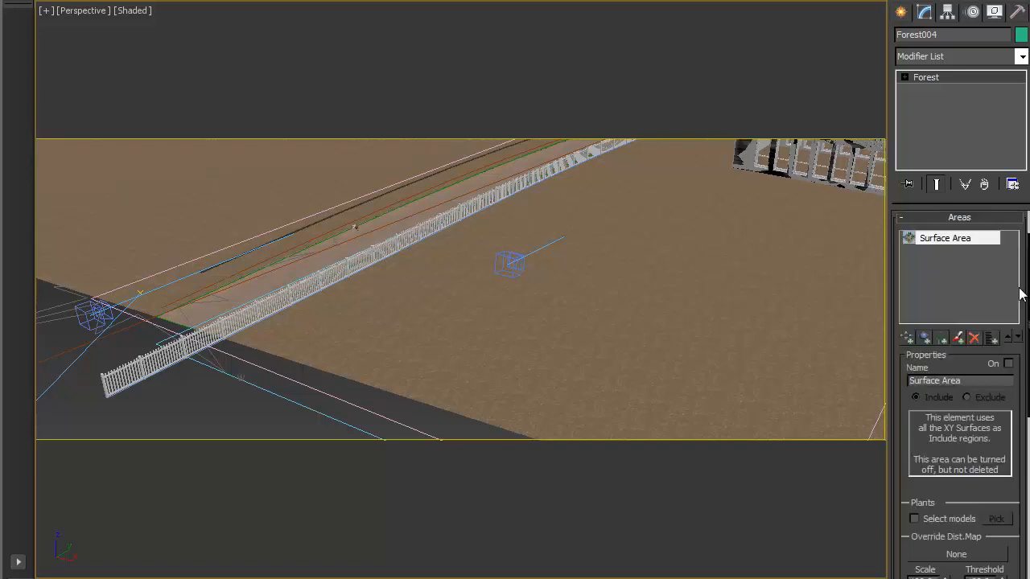
left_click(958, 338)
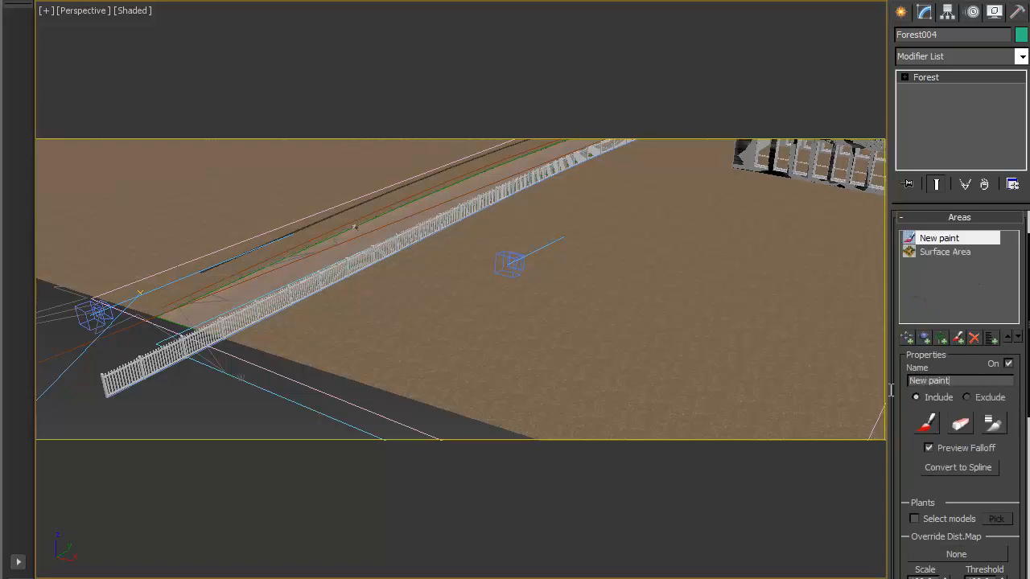
type("All bushes")
key("Return")
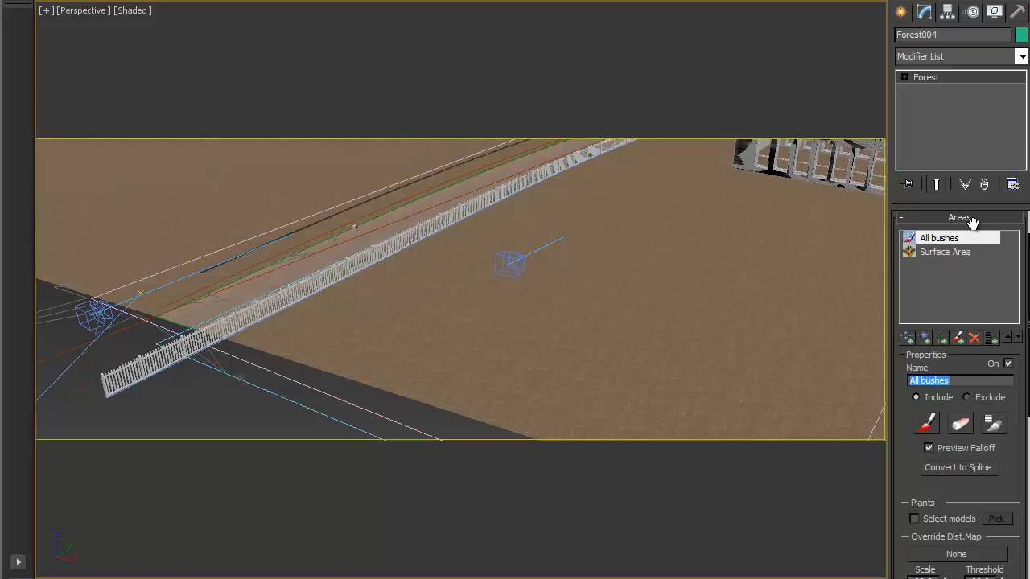
Add a second paint area to Forest004 and name it Small Bushes
left_click(958, 339)
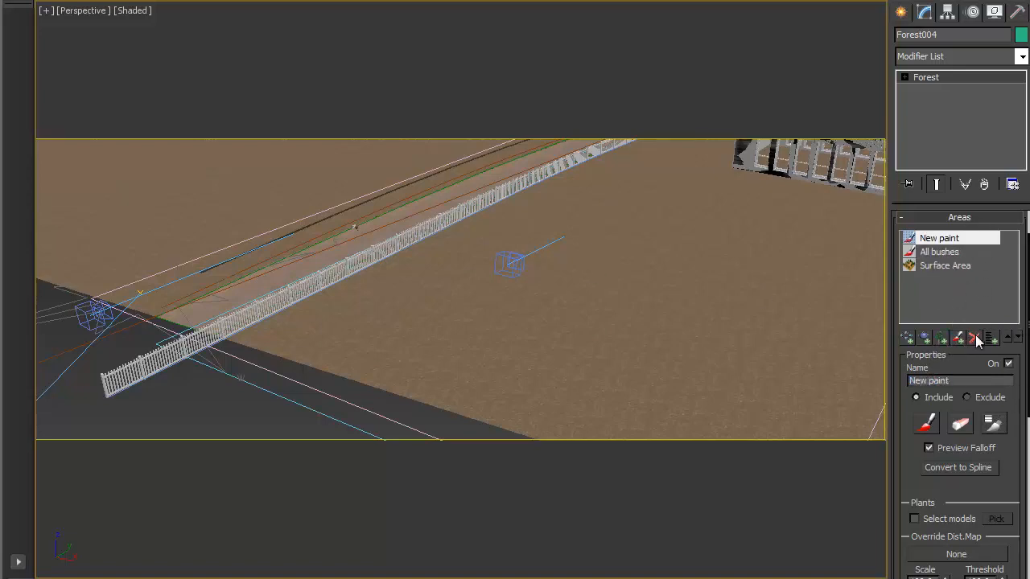
double_click(954, 381)
type("Small Bushes")
key("Return")
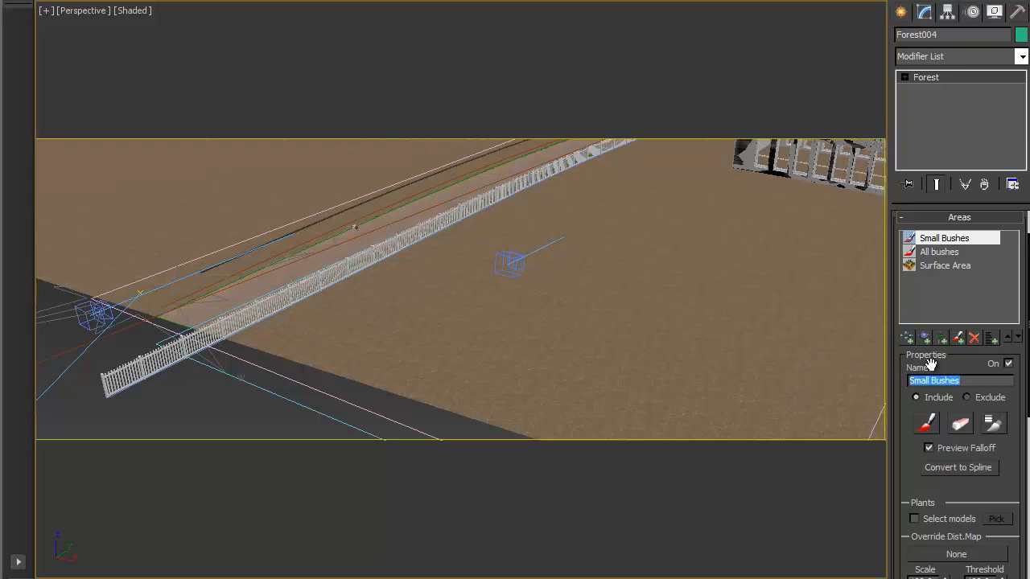
Add a third paint area to Forest004 and name it Medium bushes
left_click(961, 338)
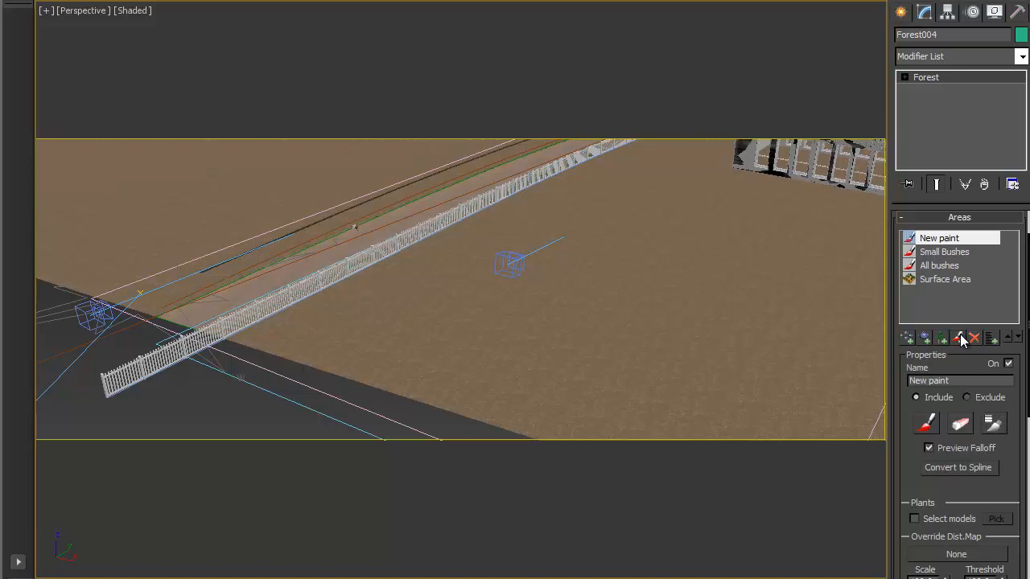
left_click(954, 381)
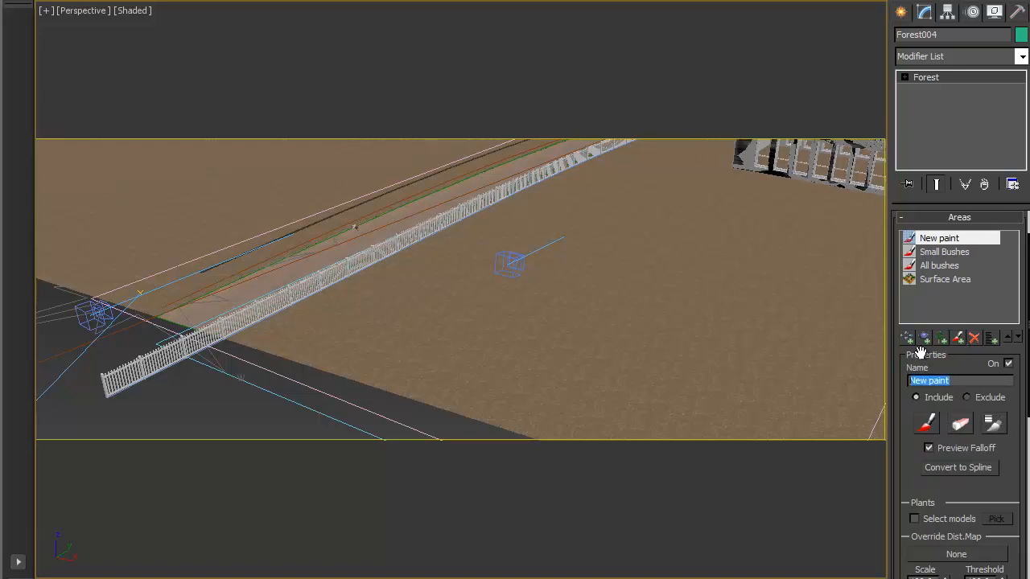
type("Medium bushes")
key("Return")
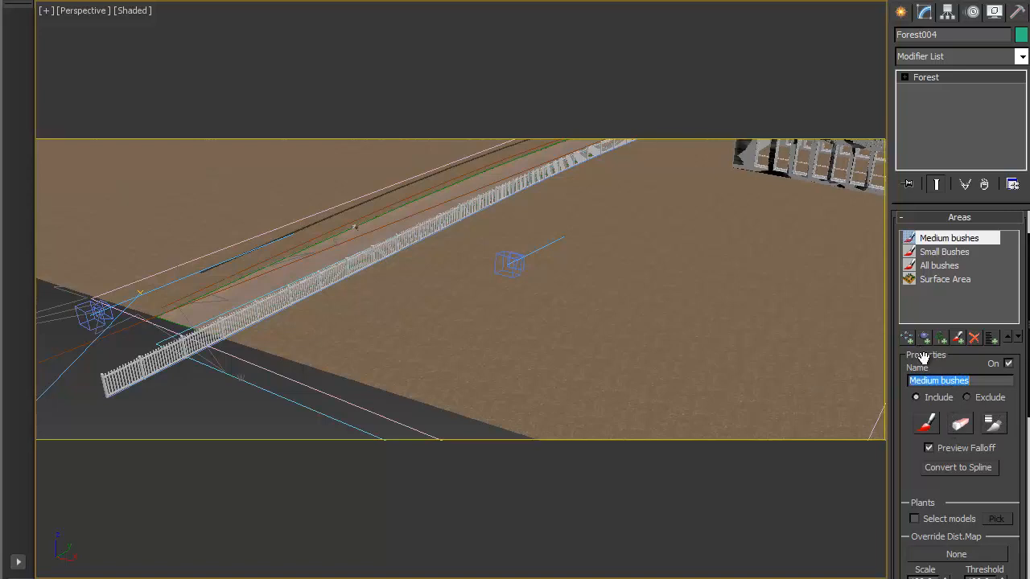
Add a fourth paint area to Forest004 and name it Large Bushes
left_click(960, 338)
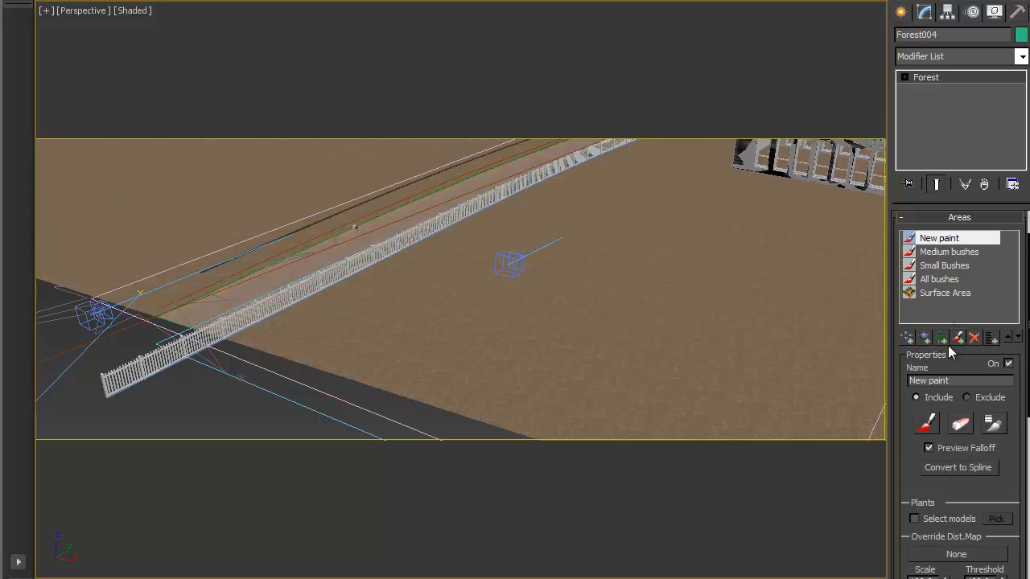
left_click(938, 385)
type("Large Bushes")
key("Return")
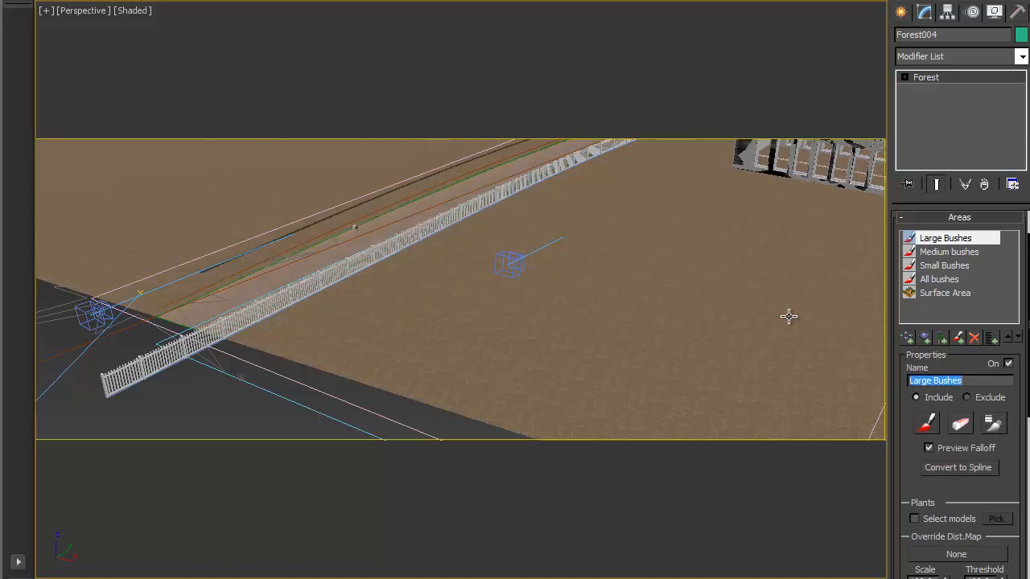
Restrict the Small Bushes paint area to selected models, keeping only bush_small
mouse_move(906, 468)
left_mouse_down()
mouse_move(908, 446)
mouse_move(907, 486)
left_mouse_up()
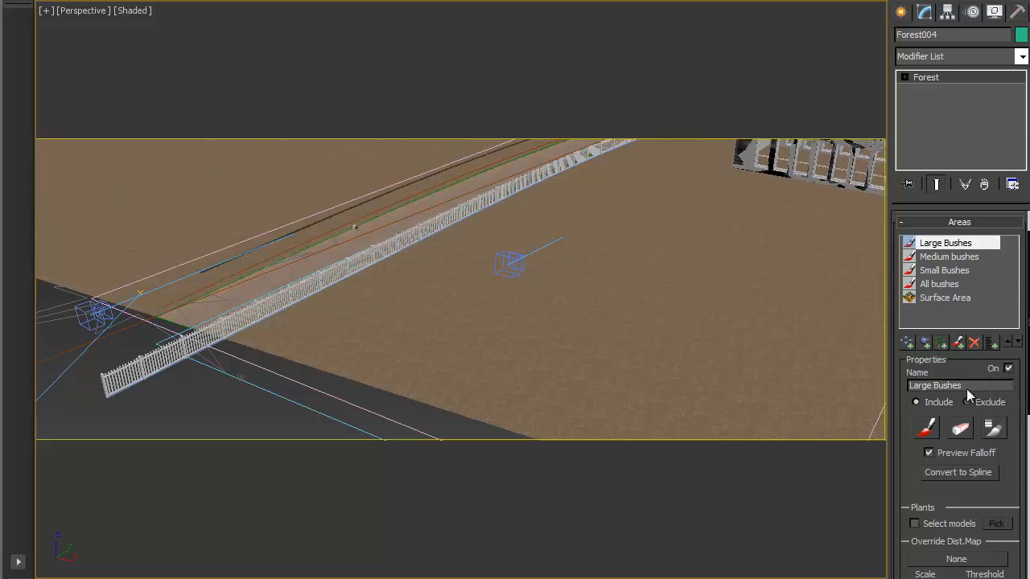
left_click(964, 274)
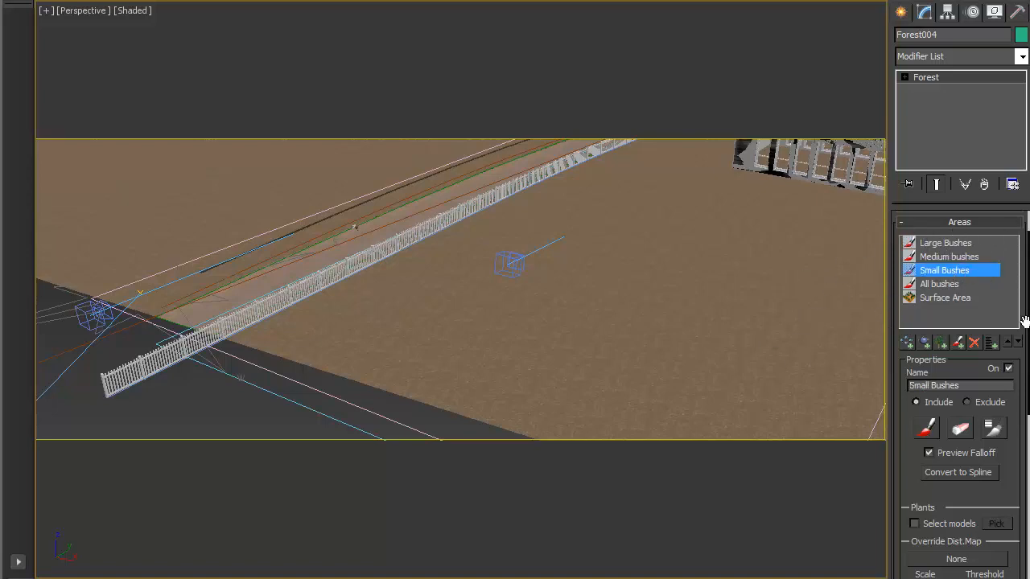
left_click_drag(913, 465, 918, 328)
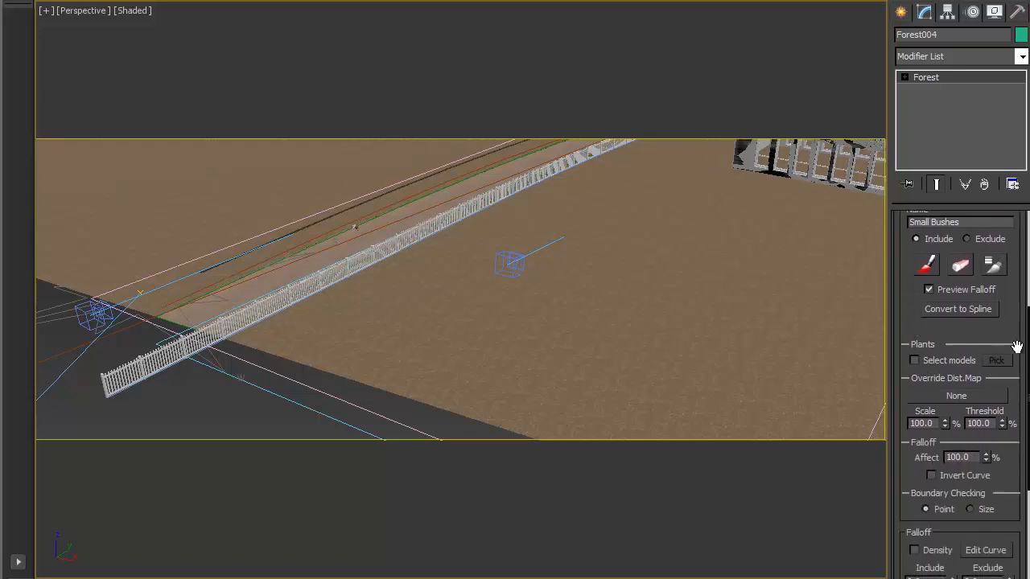
left_click(913, 360)
left_click(998, 360)
left_click_drag(877, 242, 759, 196)
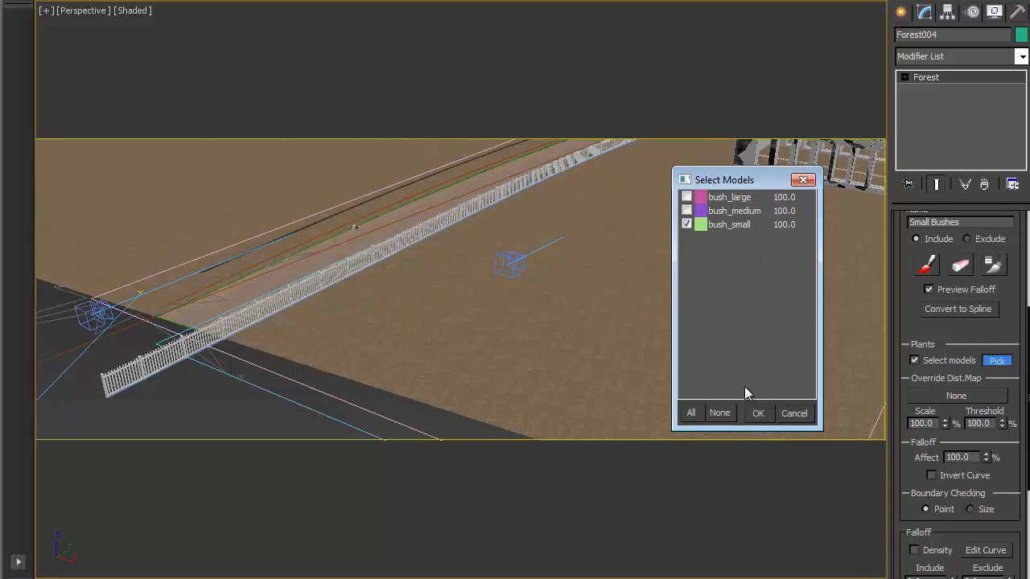
left_click(752, 412)
scroll(925, 306, "up", 2)
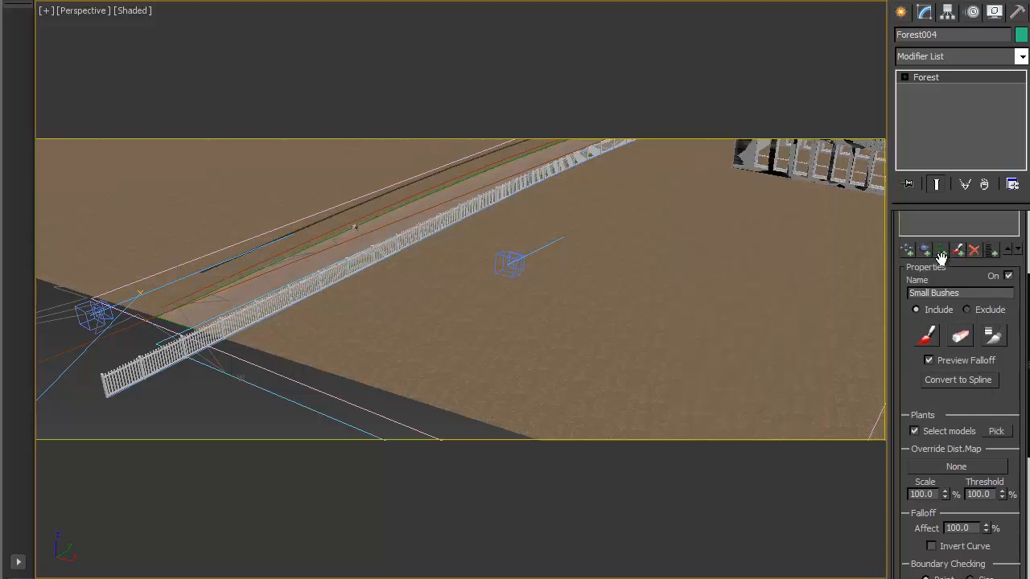
Restrict the Medium bushes paint area to selected models, keeping only bush_medium
scroll(903, 323, "up", 3)
left_click(949, 261)
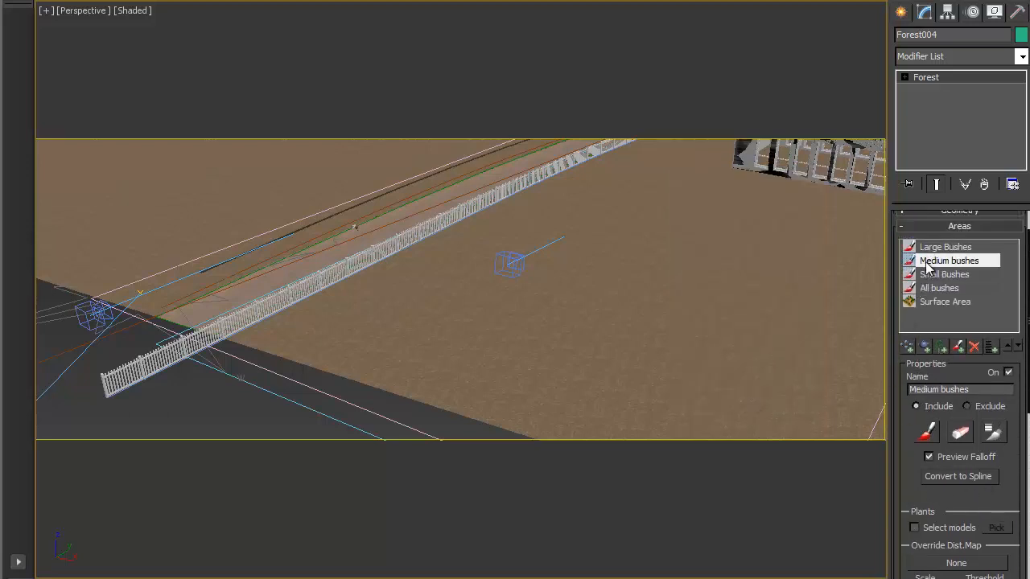
scroll(917, 510, "down", 5)
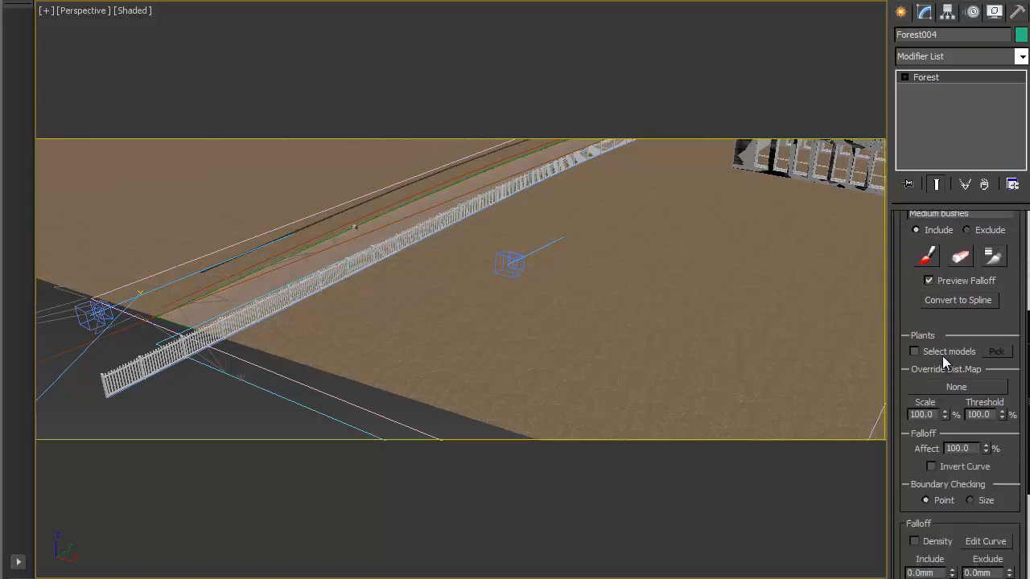
left_click(996, 353)
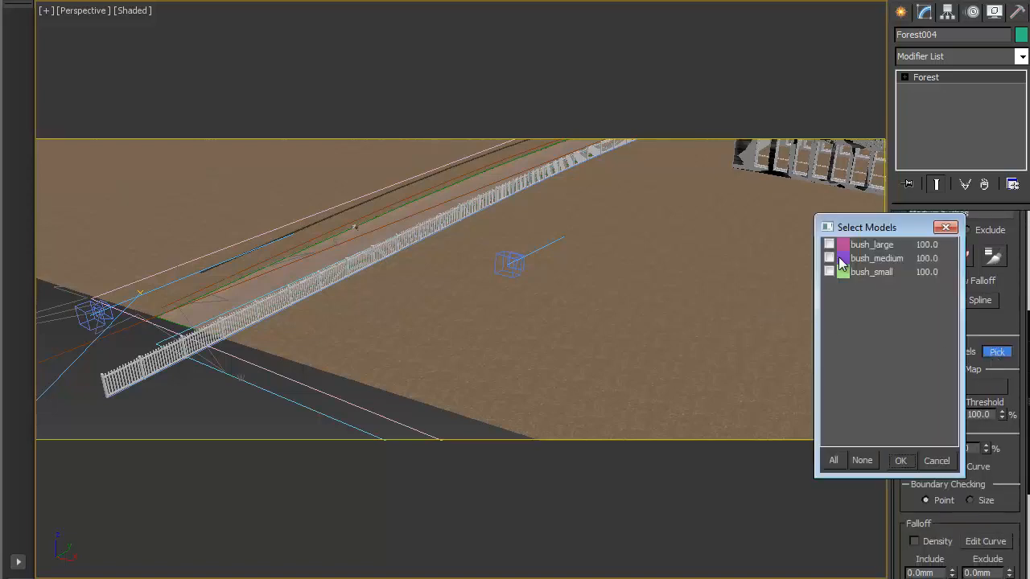
left_click(899, 460)
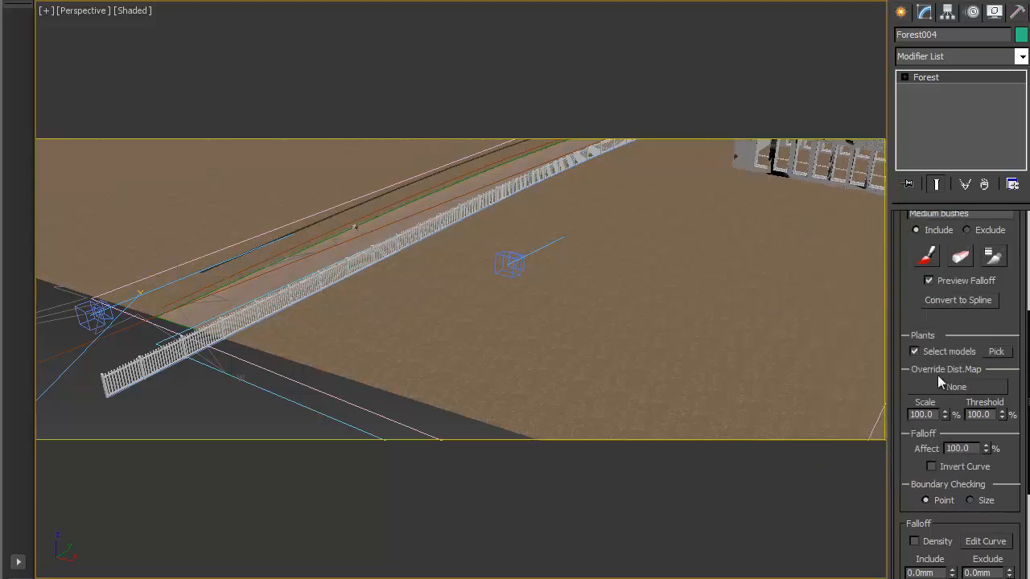
scroll(915, 348, "up", 5)
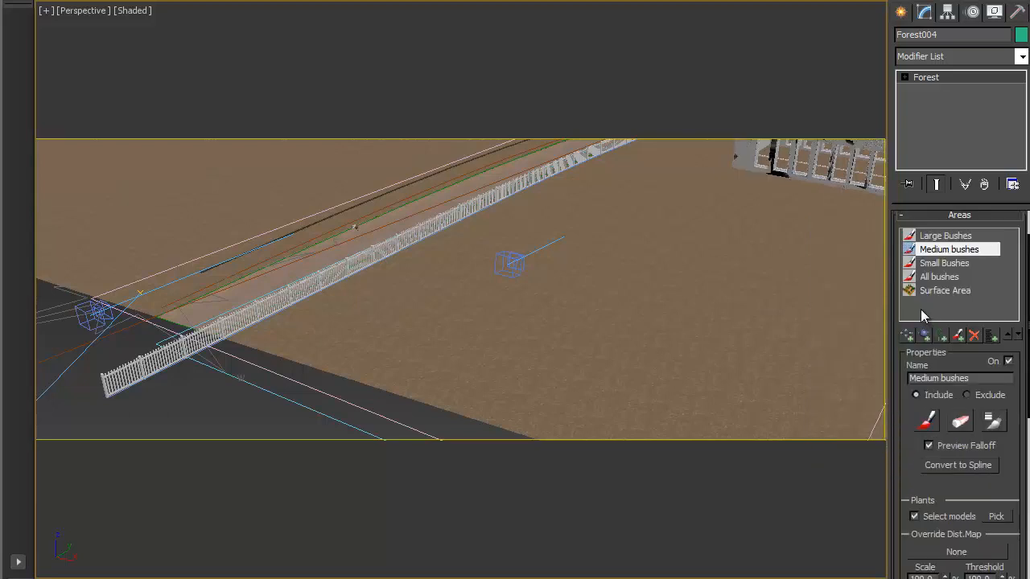
Restrict the Large Bushes paint area to selected models, keeping only bush_large
left_click(942, 237)
scroll(917, 469, "down", 5)
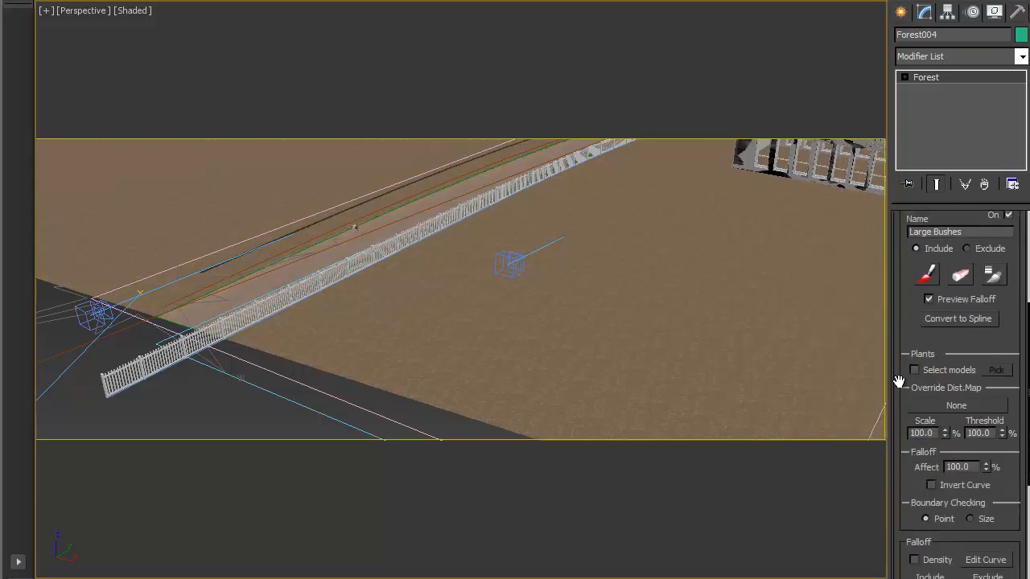
left_click(995, 346)
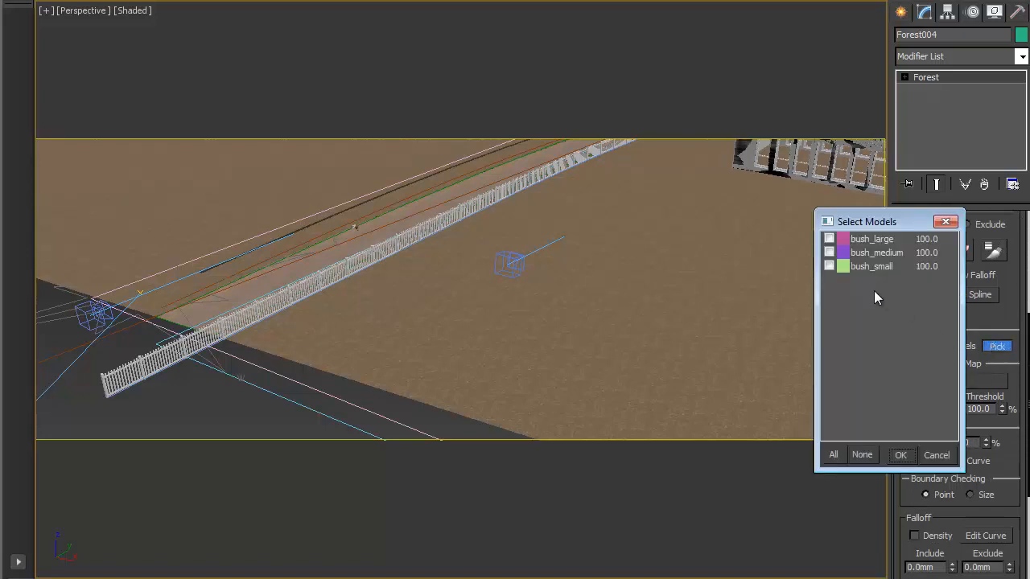
left_click(901, 456)
scroll(947, 346, "up", 6)
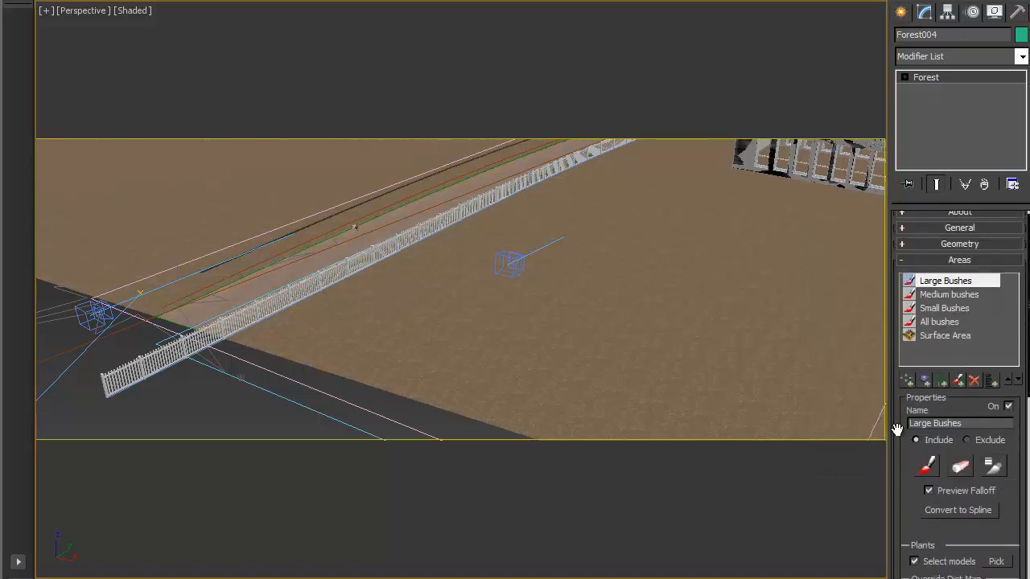
Paint a test patch of large bushes on the ground beside the white fence with the Large Bushes area
middle_click_drag(754, 411, 687, 357)
scroll(568, 400, "up", 2)
scroll(581, 373, "down", 1)
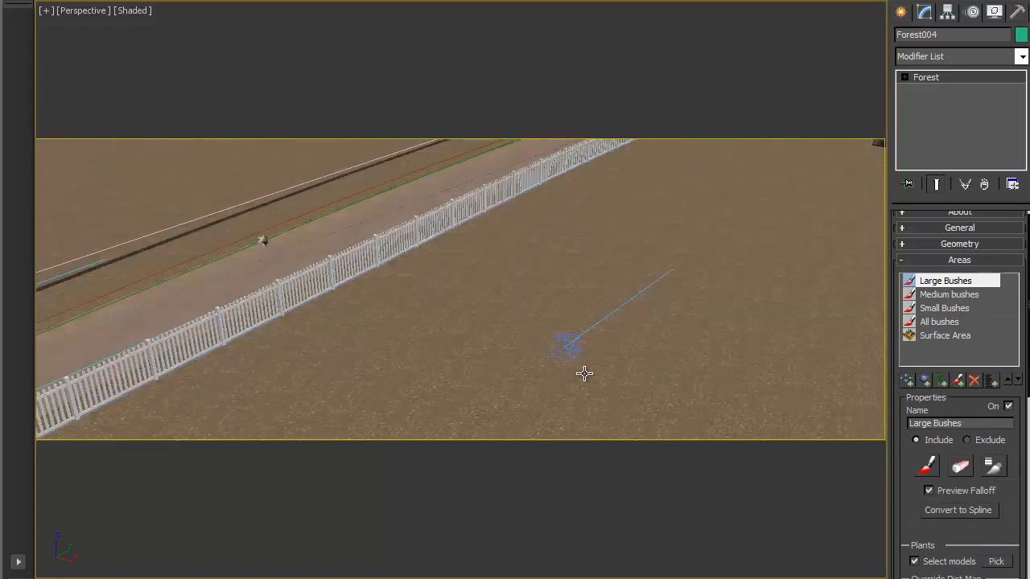
scroll(644, 356, "up", 2)
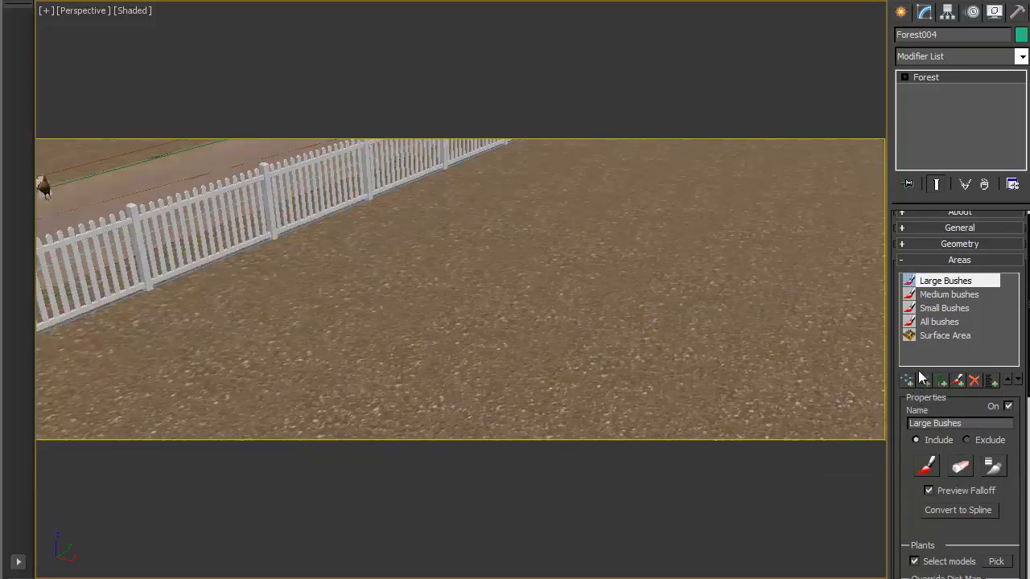
left_click(926, 466)
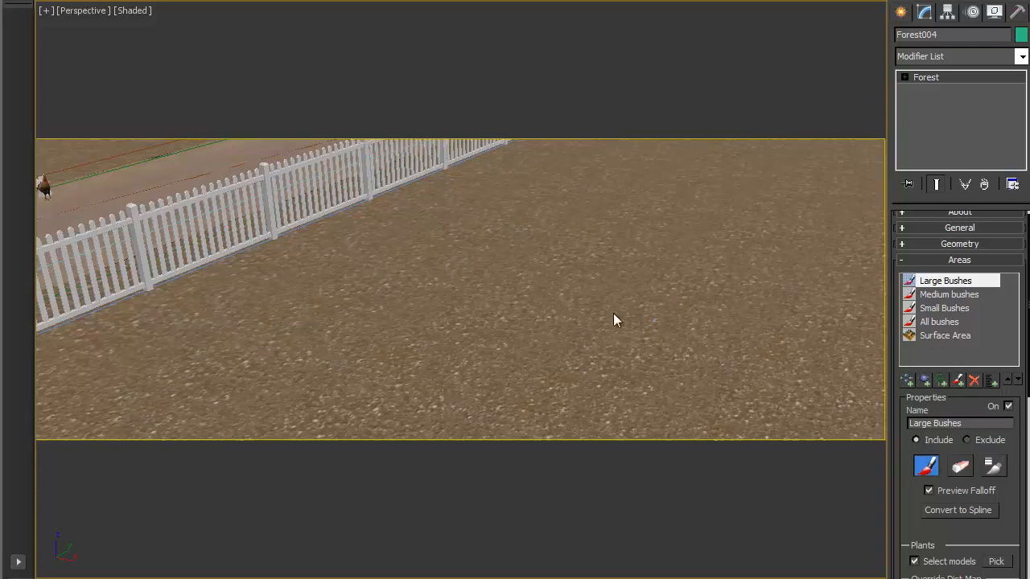
scroll(579, 264, "down", 4)
mouse_move(465, 308)
left_mouse_down()
mouse_move(503, 297)
mouse_move(496, 314)
mouse_move(502, 297)
mouse_move(541, 307)
left_mouse_up()
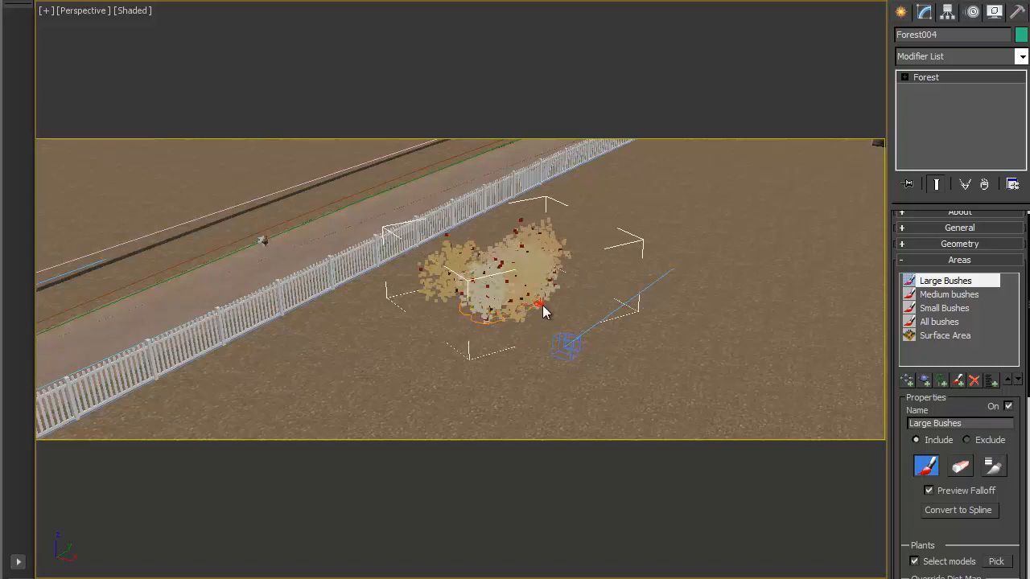
Paint a test patch with the Medium bushes area beside the large ones and another in front with the Small Bushes area
left_click(949, 295)
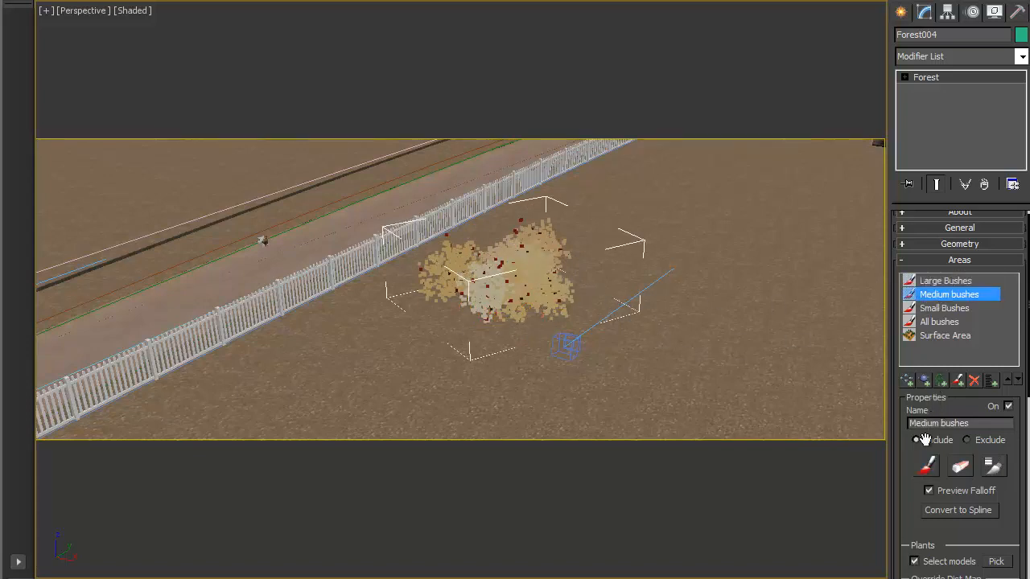
left_click(926, 466)
mouse_move(614, 338)
left_mouse_down()
mouse_move(620, 299)
mouse_move(658, 349)
mouse_move(643, 343)
mouse_move(697, 345)
left_mouse_up()
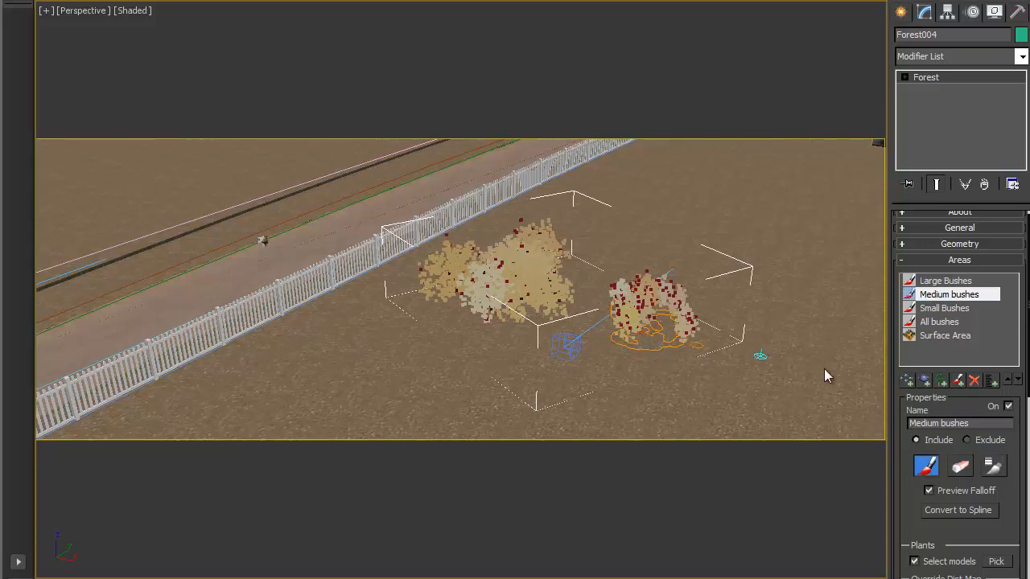
left_click(944, 308)
left_click(927, 467)
mouse_move(708, 367)
left_mouse_down()
mouse_move(670, 385)
mouse_move(714, 418)
mouse_move(674, 402)
mouse_move(703, 404)
left_mouse_up()
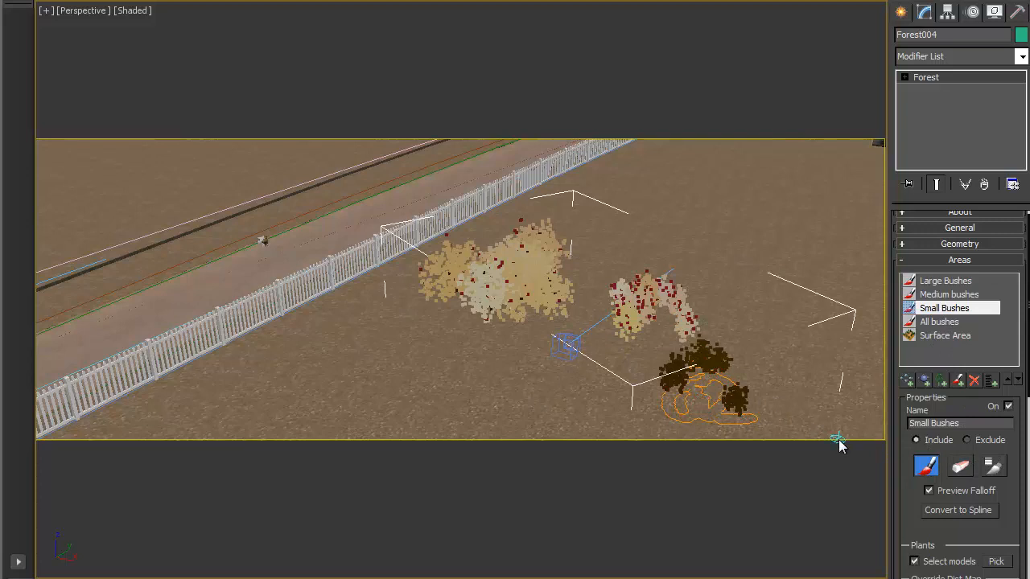
Paint a mixed test patch with the All bushes area on open ground beyond the medium bushes
left_click(941, 323)
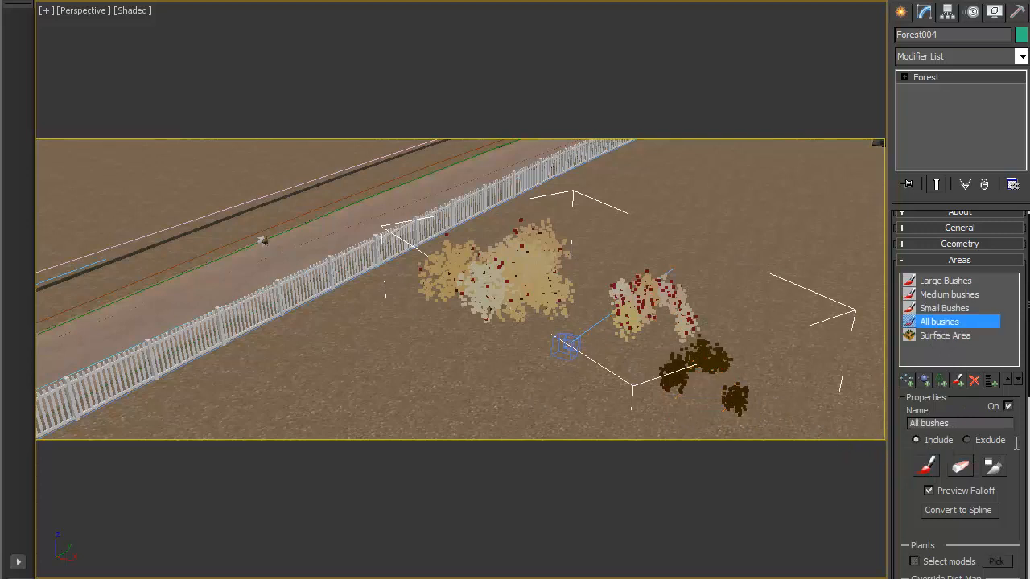
left_click(927, 467)
left_click_drag(797, 308, 760, 322)
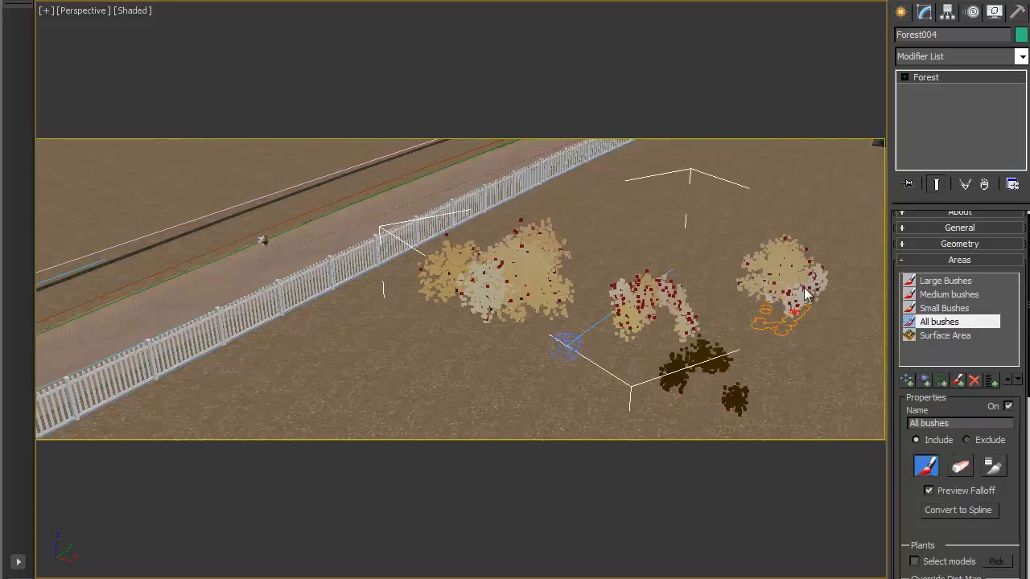
left_click_drag(804, 297, 772, 319)
left_click_drag(834, 304, 819, 315)
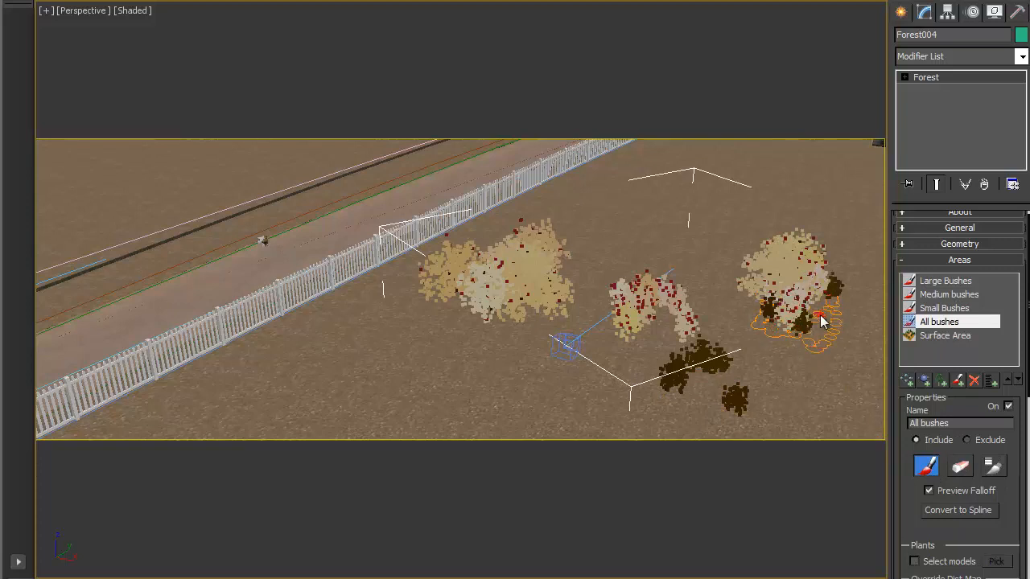
Undo the test strokes of the bush paint areas and return to the Small Bushes area
left_click(975, 473)
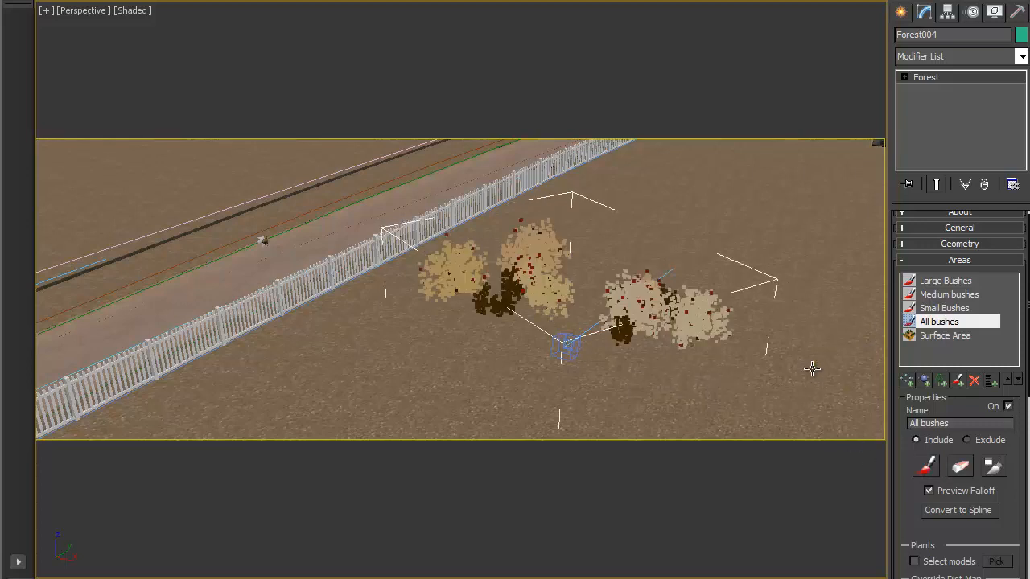
key("ctrl+z")
key("ctrl+z")
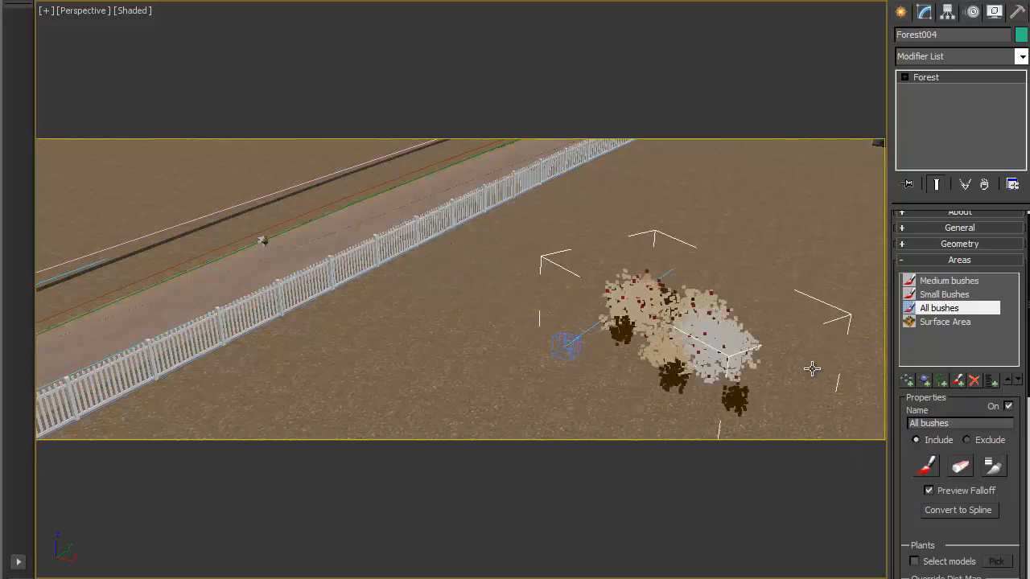
left_click(936, 312)
key("Up")
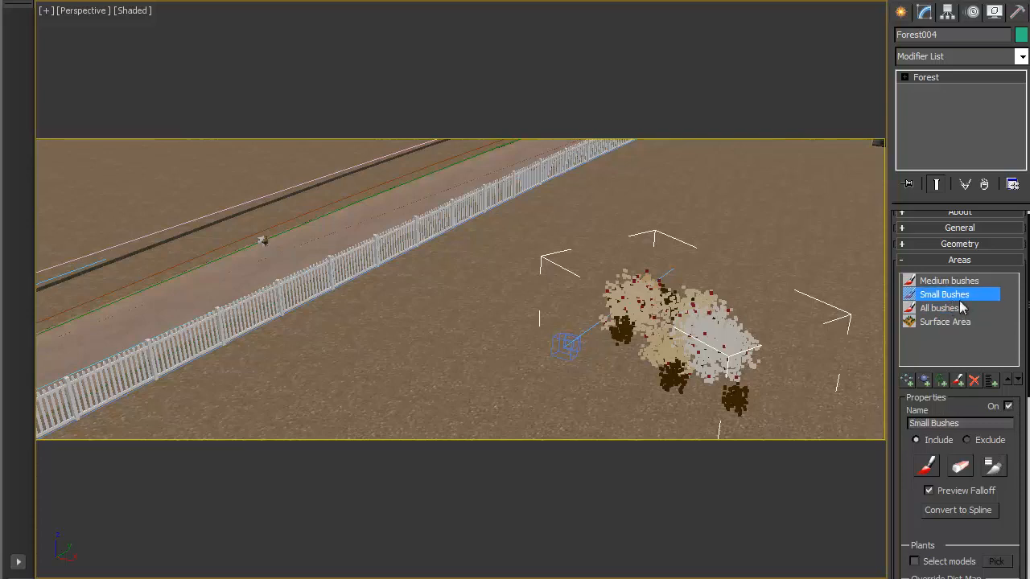
key("Up")
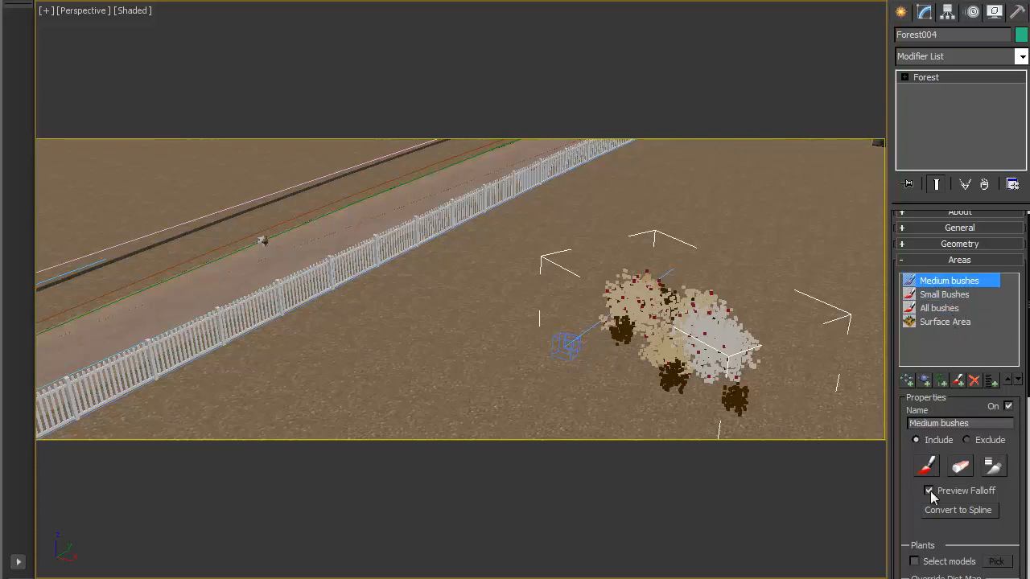
left_click_drag(910, 520, 907, 412)
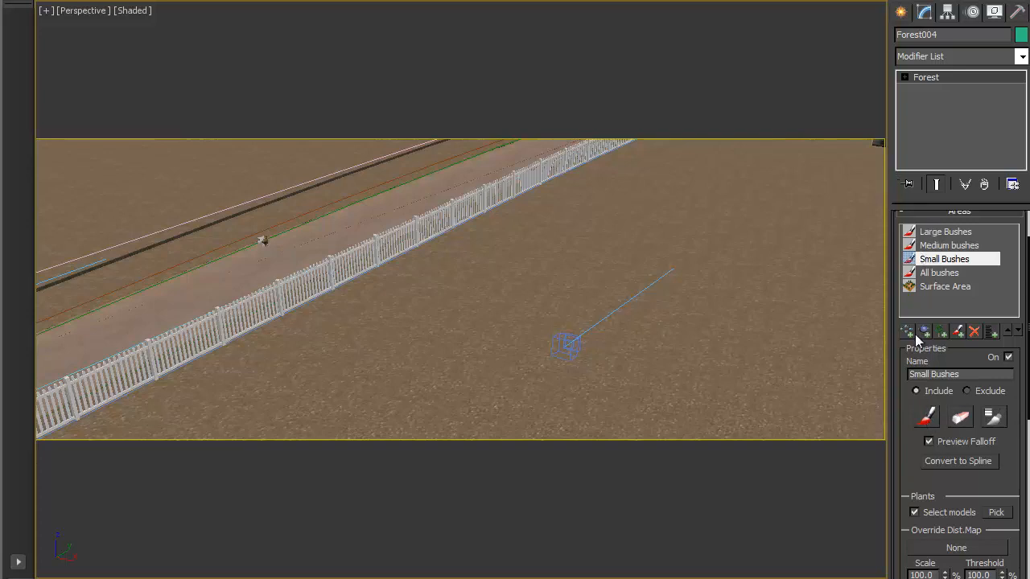
Paint a large irregular patch of small bushes on the open ground away from the fence
left_click(927, 416)
mouse_move(667, 375)
left_mouse_down()
mouse_move(625, 410)
mouse_move(710, 396)
mouse_move(665, 467)
mouse_move(740, 391)
mouse_move(802, 363)
mouse_move(811, 390)
mouse_move(758, 448)
mouse_move(765, 419)
mouse_move(740, 329)
mouse_move(676, 402)
left_mouse_up()
scroll(644, 362, "down", 3)
middle_click_drag(618, 322, 662, 352)
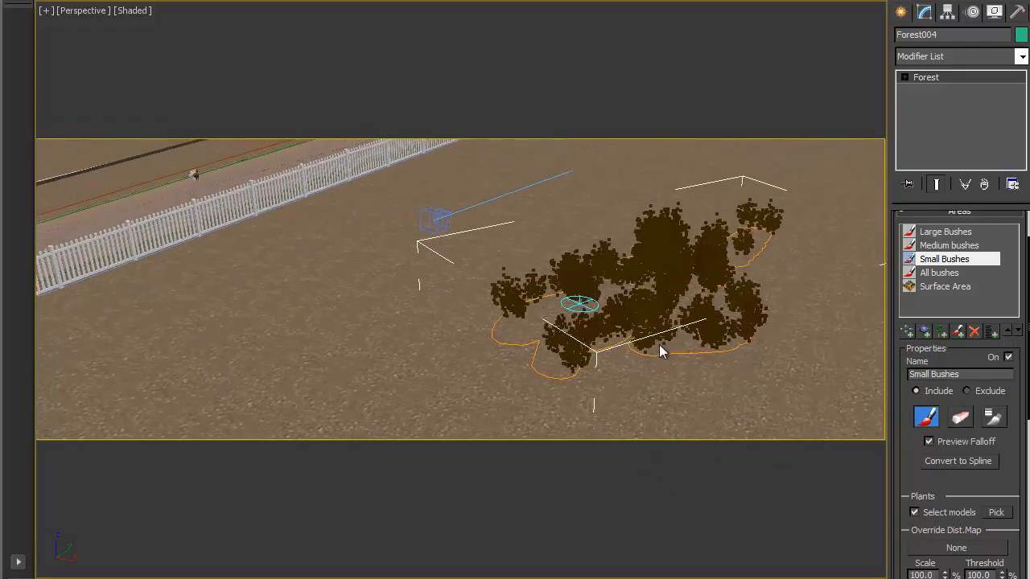
scroll(667, 374, "up", 4)
mouse_move(671, 395)
middle_mouse_down()
mouse_move(660, 323)
mouse_move(679, 260)
middle_mouse_up()
scroll(678, 260, "up", 3)
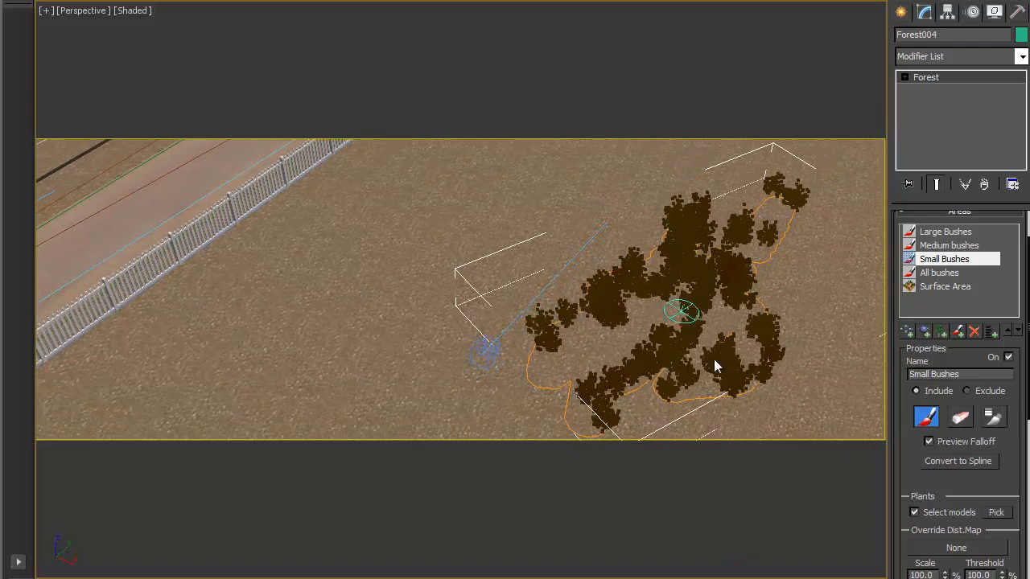
Try painting with the Large Bushes area on the ground near the fence, and erase the strokes again
left_click(947, 232)
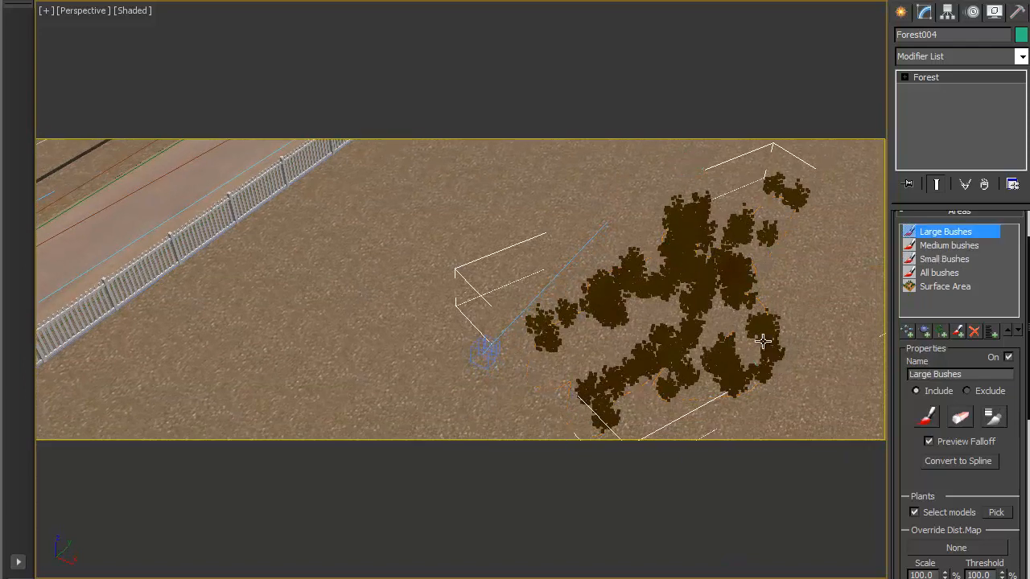
left_click(926, 416)
mouse_move(271, 417)
left_mouse_down()
mouse_move(333, 375)
mouse_move(384, 430)
mouse_move(419, 348)
mouse_move(409, 450)
mouse_move(429, 315)
mouse_move(416, 483)
mouse_move(485, 338)
mouse_move(455, 298)
mouse_move(485, 448)
mouse_move(555, 418)
mouse_move(488, 419)
mouse_move(538, 422)
mouse_move(488, 390)
mouse_move(497, 322)
mouse_move(464, 343)
mouse_move(467, 306)
mouse_move(393, 341)
mouse_move(437, 374)
mouse_move(464, 426)
mouse_move(413, 421)
mouse_move(359, 456)
left_mouse_up()
left_click(958, 420)
mouse_move(334, 417)
left_mouse_down()
mouse_move(333, 372)
mouse_move(400, 329)
left_mouse_up()
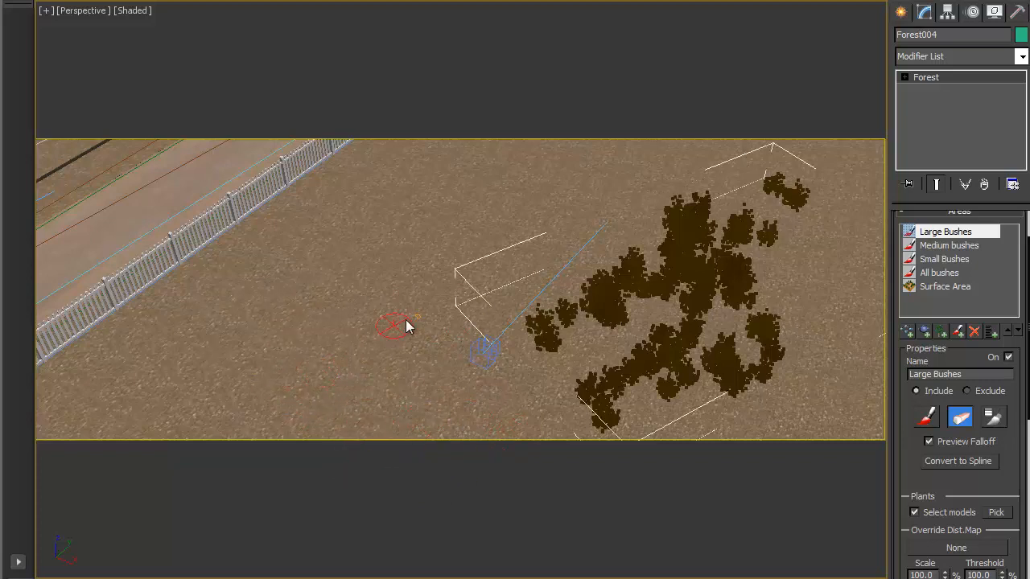
Set the Override Dist.Map scale of the Small Bushes area to 70%
left_click(938, 261)
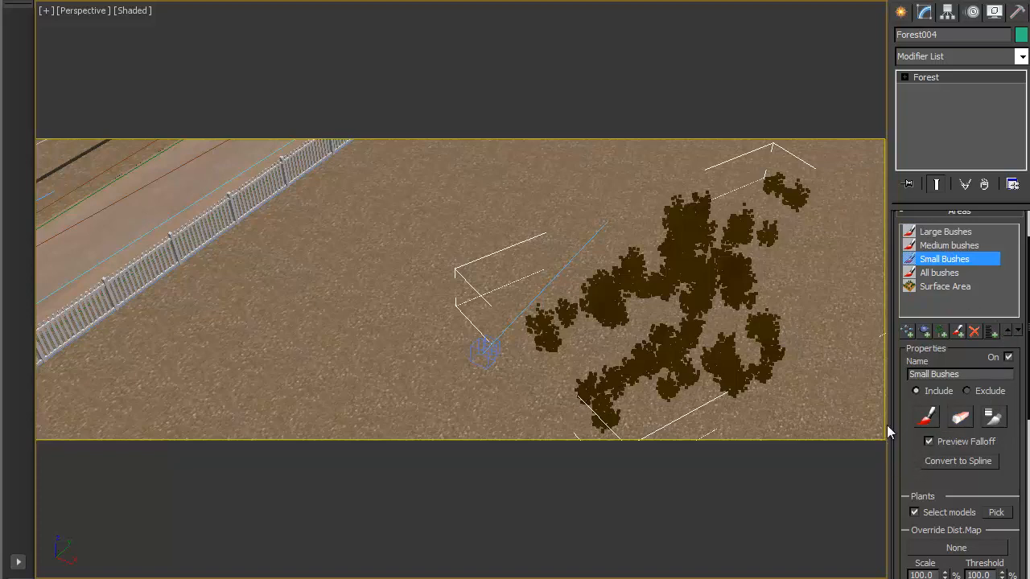
left_click_drag(917, 452, 869, 494)
left_click_drag(926, 510, 919, 333)
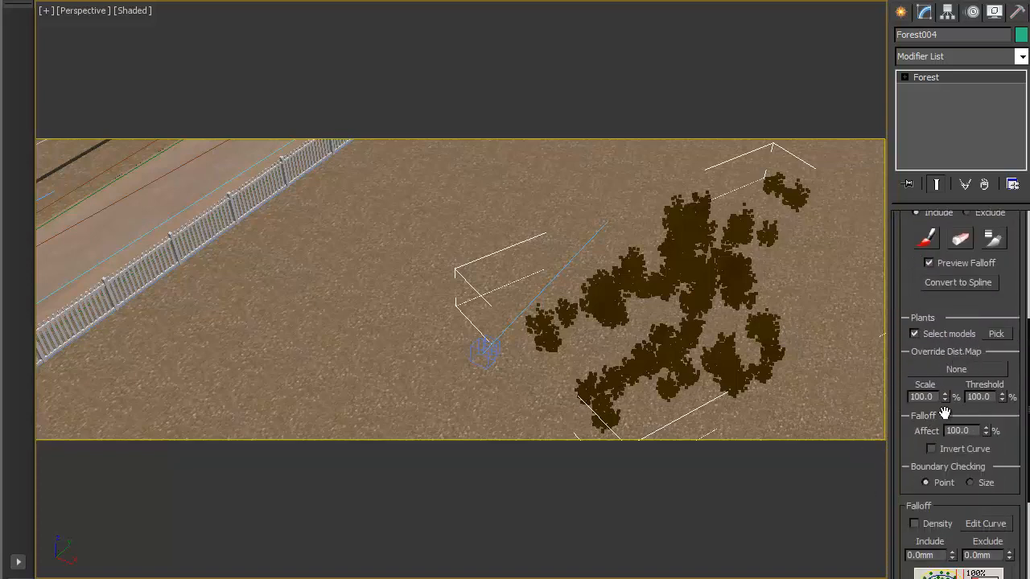
left_click_drag(945, 397, 933, 415)
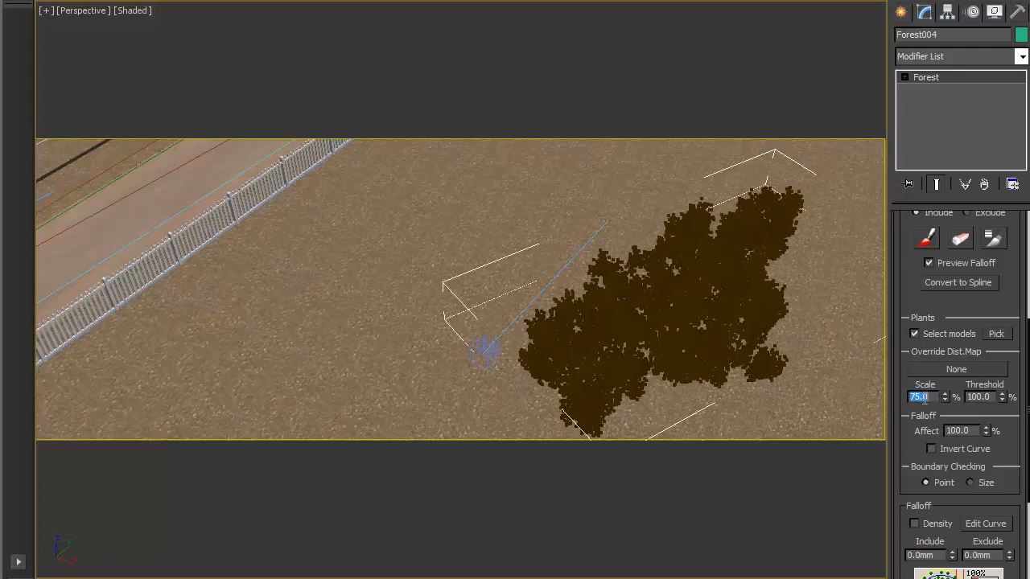
type("0")
key("Return")
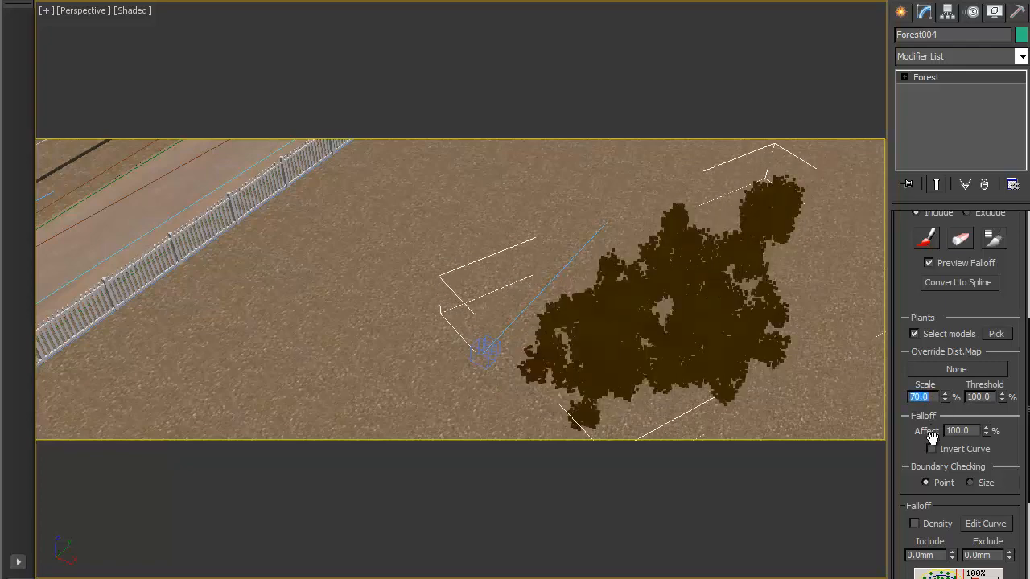
Erase the whole painted patch of the Small Bushes area
middle_click_drag(715, 392, 755, 362)
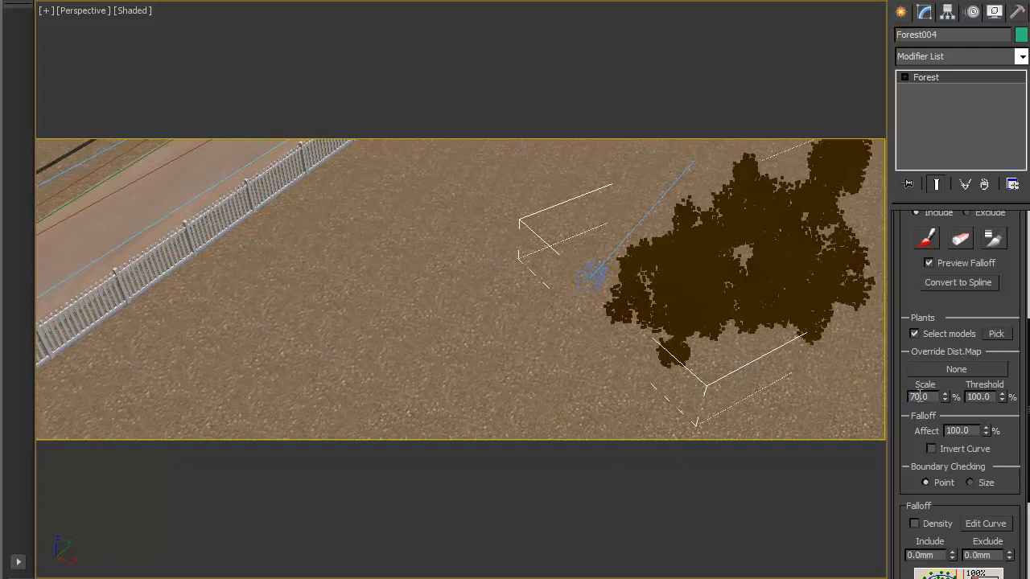
mouse_move(959, 312)
left_mouse_down()
mouse_move(944, 399)
mouse_move(947, 324)
mouse_move(917, 430)
mouse_move(901, 412)
left_mouse_up()
left_click(963, 355)
mouse_move(782, 348)
left_mouse_down()
mouse_move(793, 346)
mouse_move(707, 333)
mouse_move(625, 269)
mouse_move(625, 333)
mouse_move(719, 326)
mouse_move(713, 309)
mouse_move(832, 306)
mouse_move(822, 326)
mouse_move(835, 216)
left_mouse_up()
mouse_move(867, 165)
left_mouse_down()
mouse_move(738, 333)
mouse_move(802, 305)
mouse_move(814, 233)
mouse_move(787, 207)
left_mouse_up()
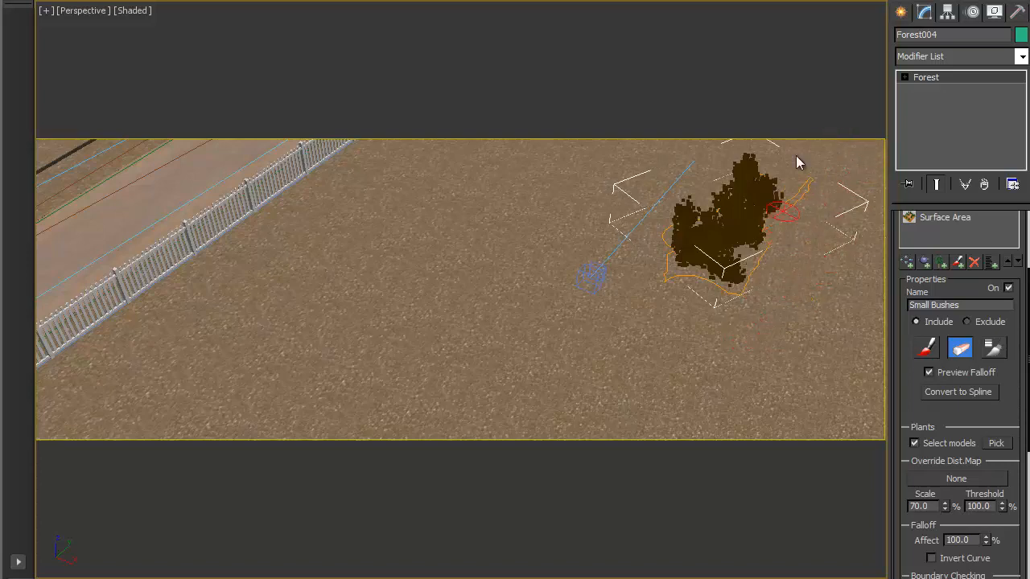
mouse_move(827, 163)
left_mouse_down()
mouse_move(763, 262)
mouse_move(765, 142)
mouse_move(753, 202)
mouse_move(697, 301)
left_mouse_up()
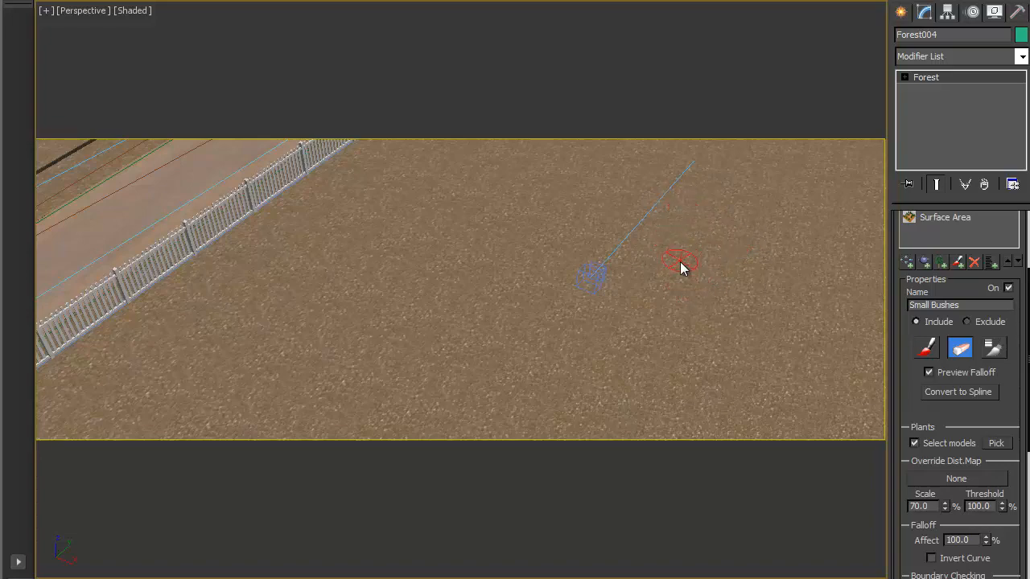
middle_click_drag(317, 276, 559, 299)
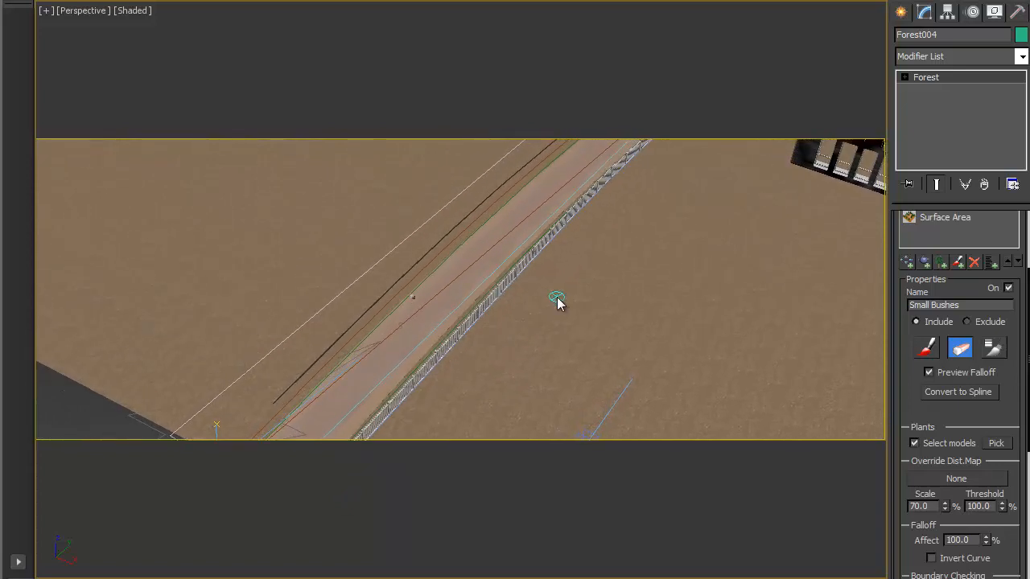
Paint the All bushes area in a strip along the inner side of the roadside fence up to its corner
scroll(912, 328, "up", 3)
left_click(942, 279)
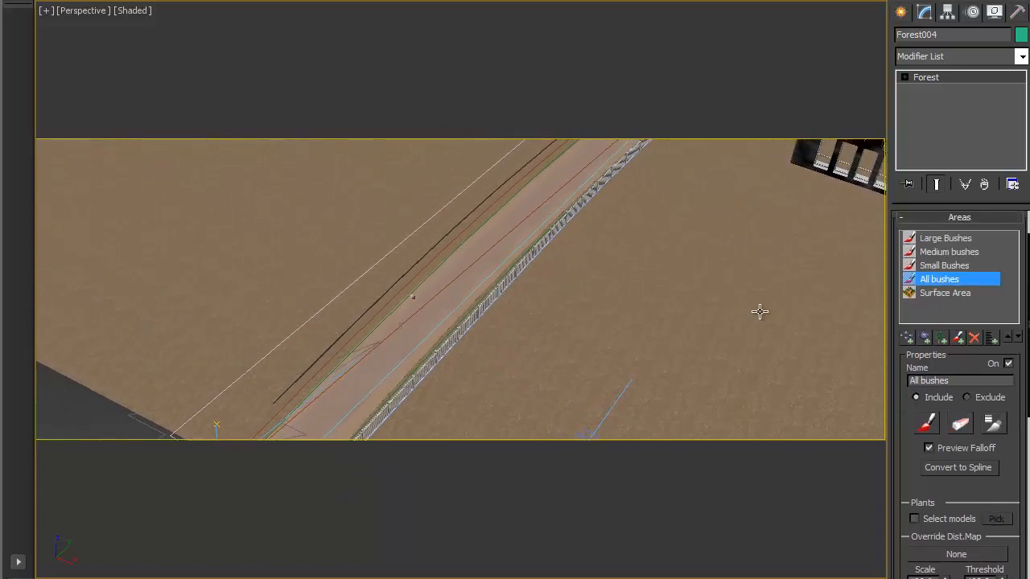
left_click(926, 424)
middle_click_drag(570, 331, 521, 411)
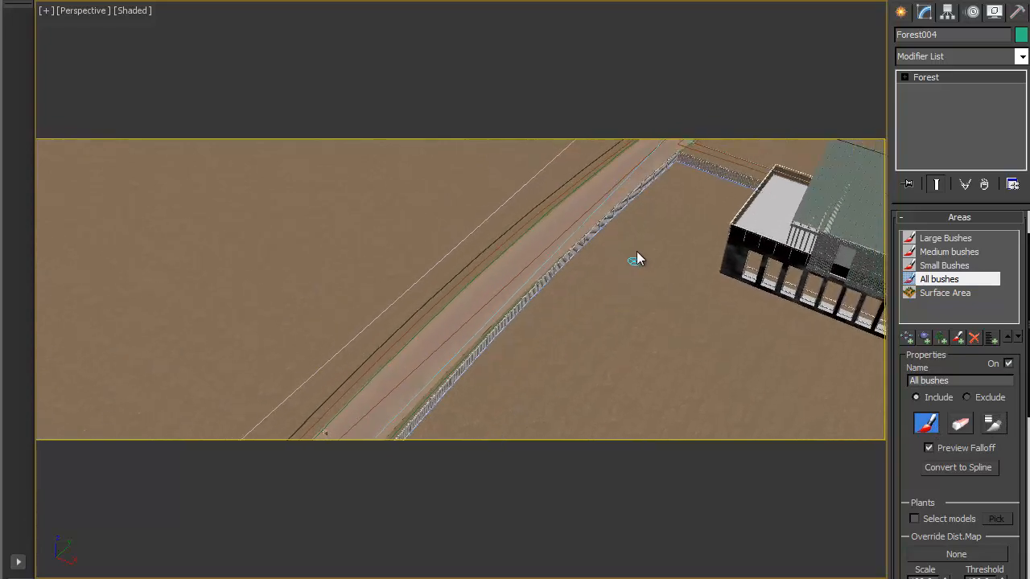
middle_click_drag(635, 232, 603, 299, "alt")
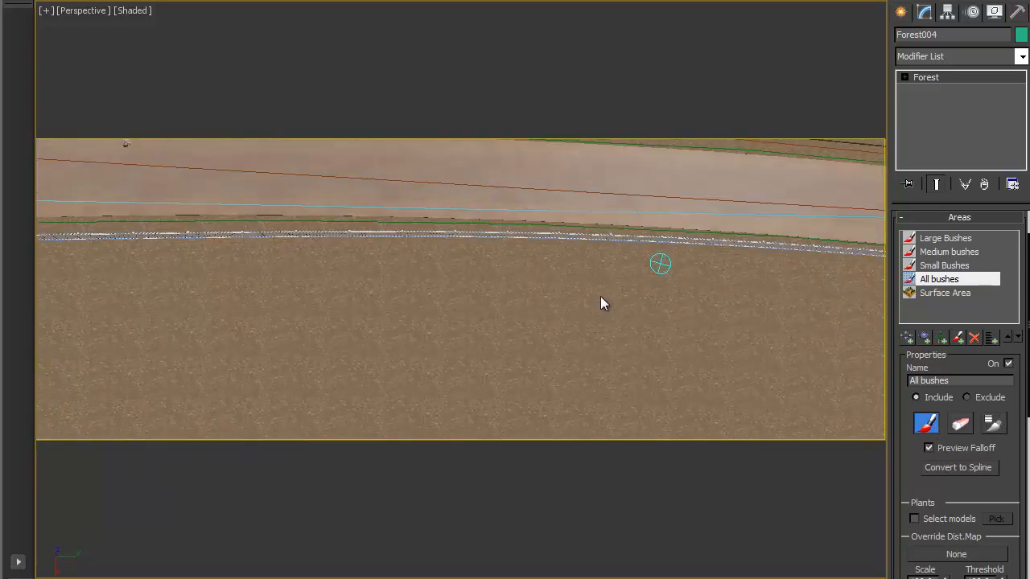
mouse_move(553, 267)
left_mouse_down()
mouse_move(574, 258)
mouse_move(724, 264)
left_mouse_up()
left_click_drag(648, 267, 686, 276)
left_click_drag(765, 271, 869, 271)
mouse_move(869, 273)
middle_mouse_down()
mouse_move(812, 301)
mouse_move(648, 287)
middle_mouse_up()
mouse_move(648, 287)
left_mouse_down()
mouse_move(655, 270)
mouse_move(797, 267)
left_mouse_up()
mouse_move(284, 252)
left_mouse_down()
mouse_move(69, 253)
mouse_move(108, 248)
left_mouse_up()
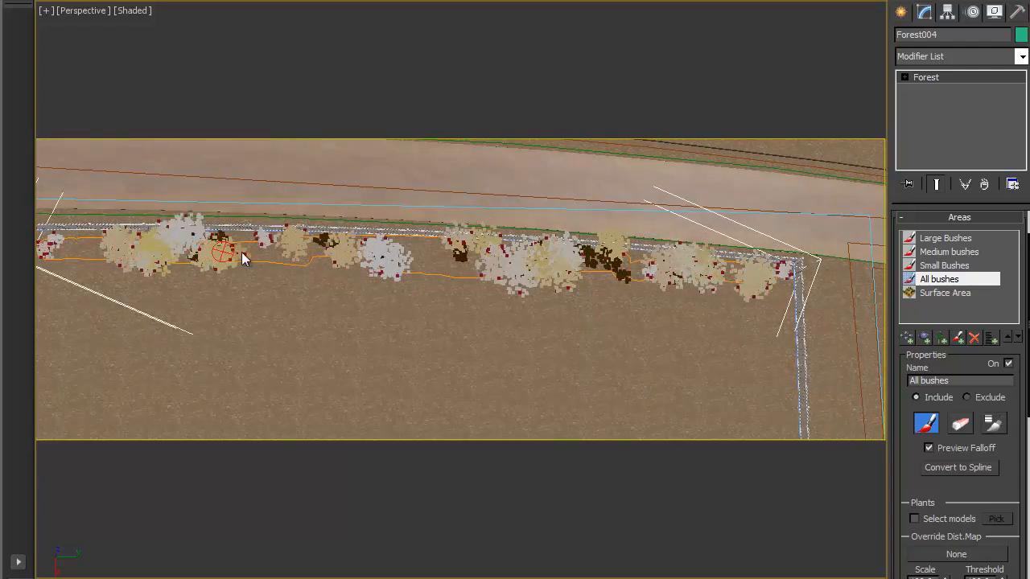
Check the bushes through both cameras, and extend the All bushes strip along the fence toward the near edge of the ground
key("c")
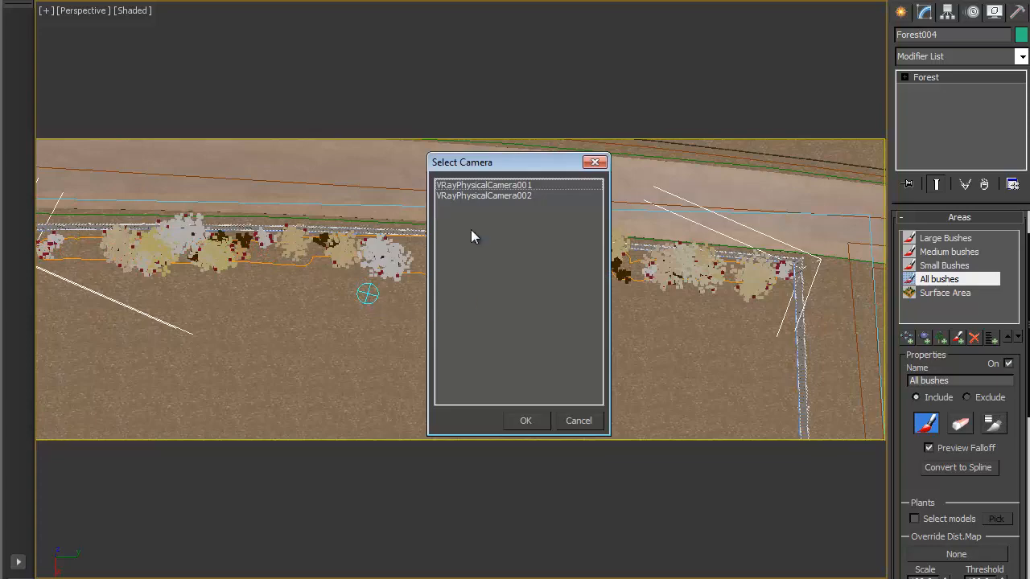
double_click(495, 194)
key("c")
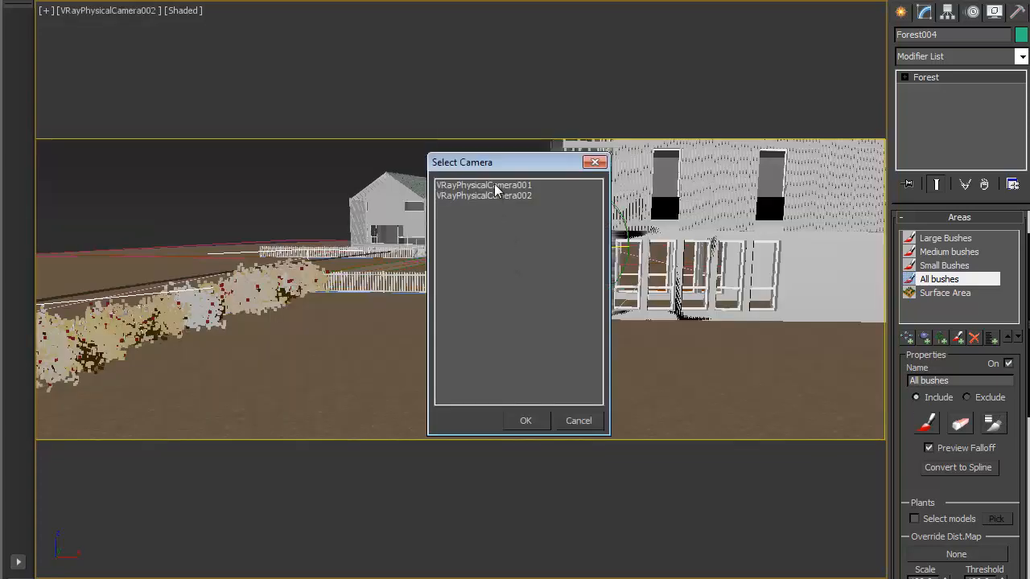
double_click(499, 186)
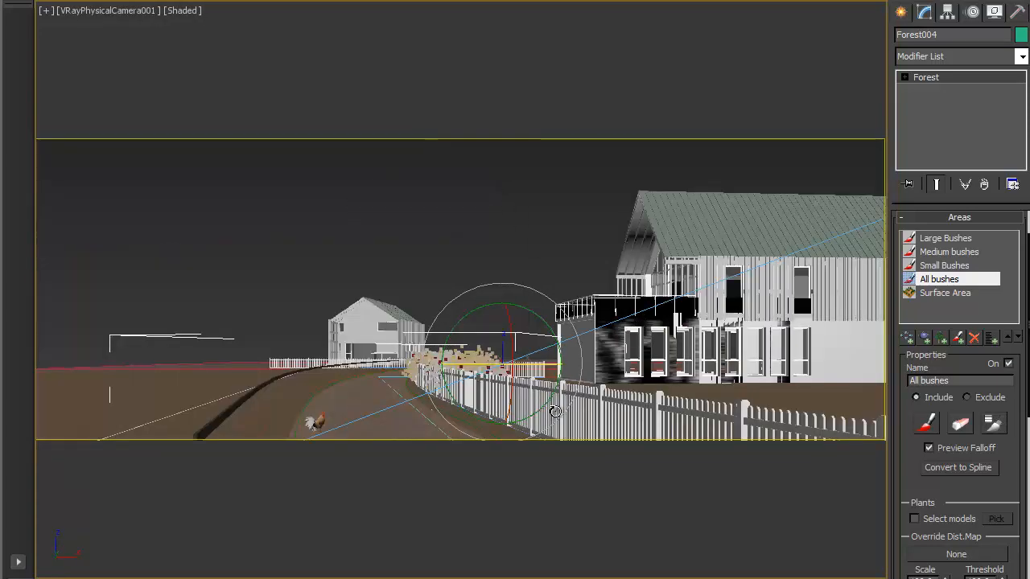
key("p")
middle_click_drag(682, 386, 838, 396, "alt")
left_click(924, 424)
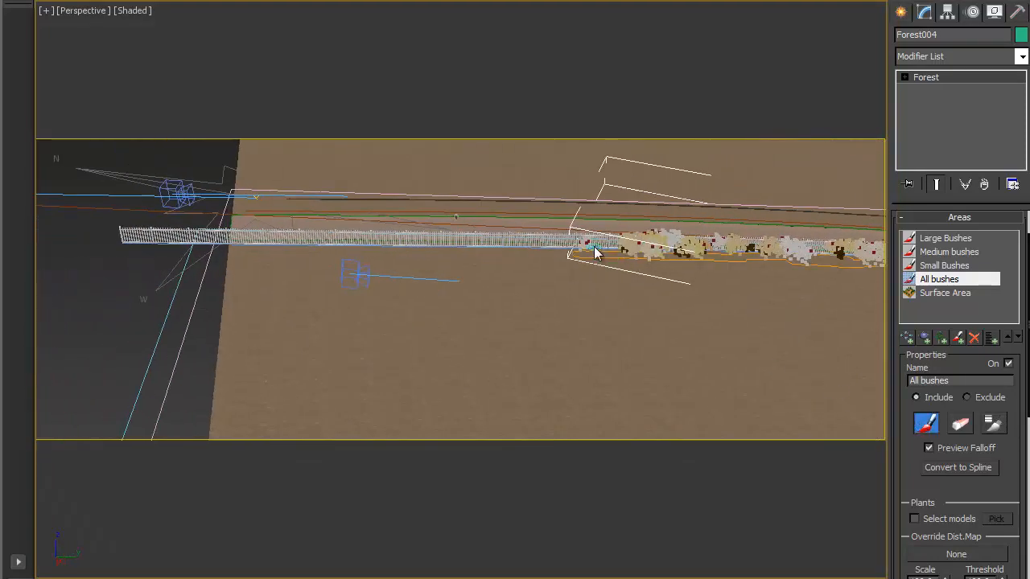
left_click_drag(574, 258, 427, 259)
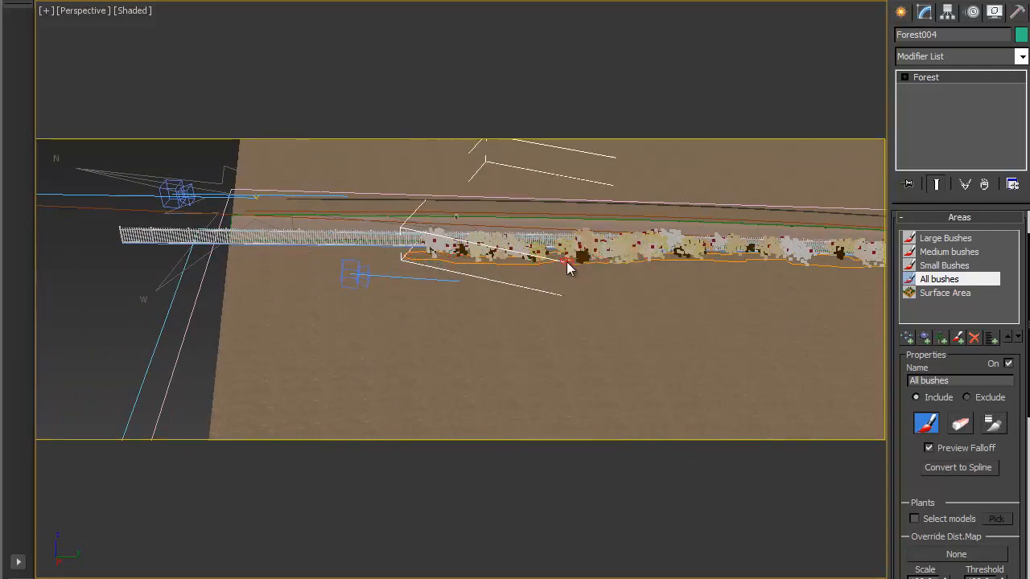
View the scene through VRayPhysicalCamera001 and erase part of the All bushes strip where the fence curves
key("c")
left_click(522, 186)
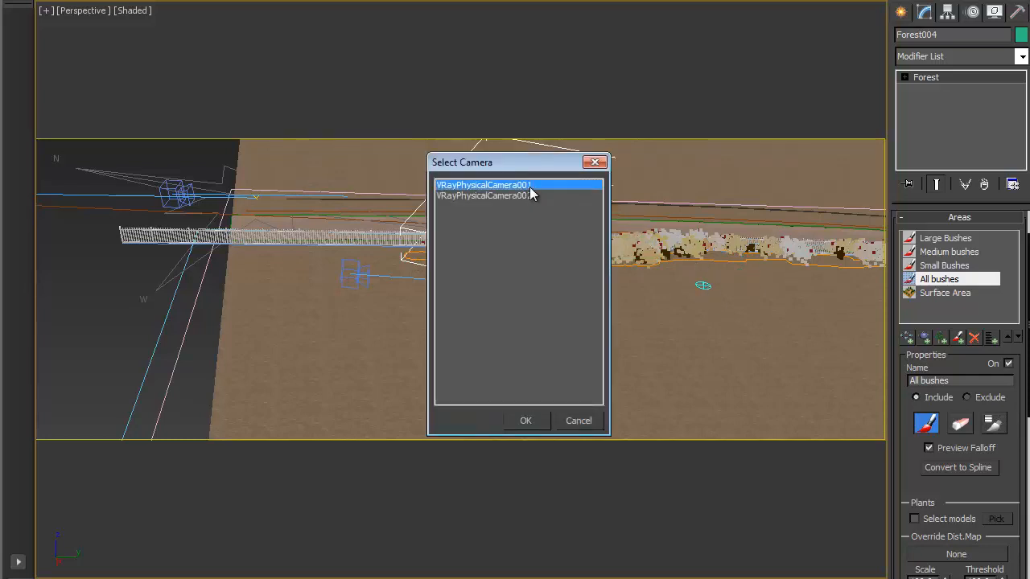
double_click(531, 186)
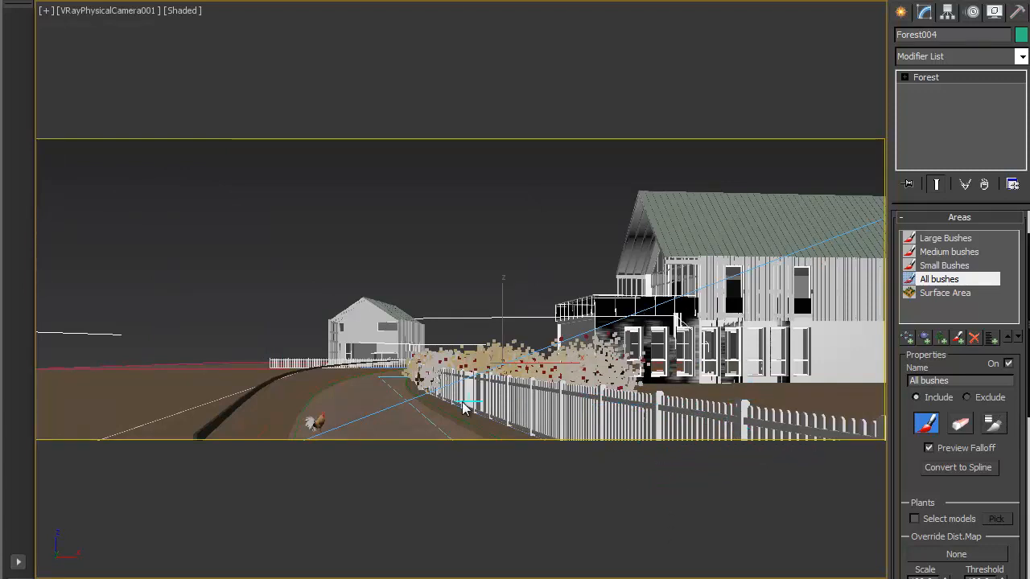
left_click(958, 427)
mouse_move(448, 410)
left_mouse_down()
mouse_move(495, 415)
mouse_move(487, 420)
left_mouse_up()
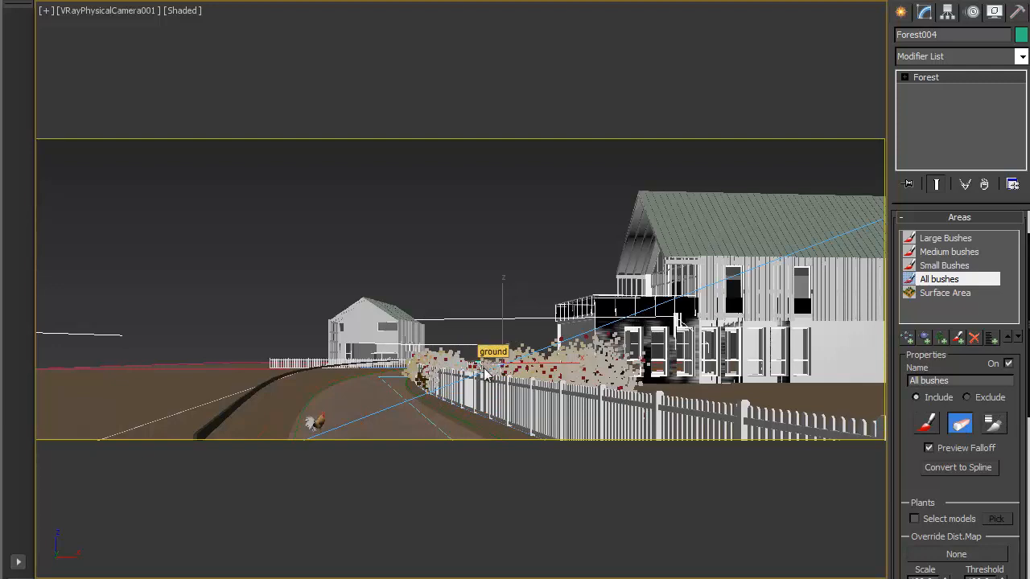
Paint All bushes clusters with gaps between them along the foot of the house's long glazed wall
left_click(926, 424)
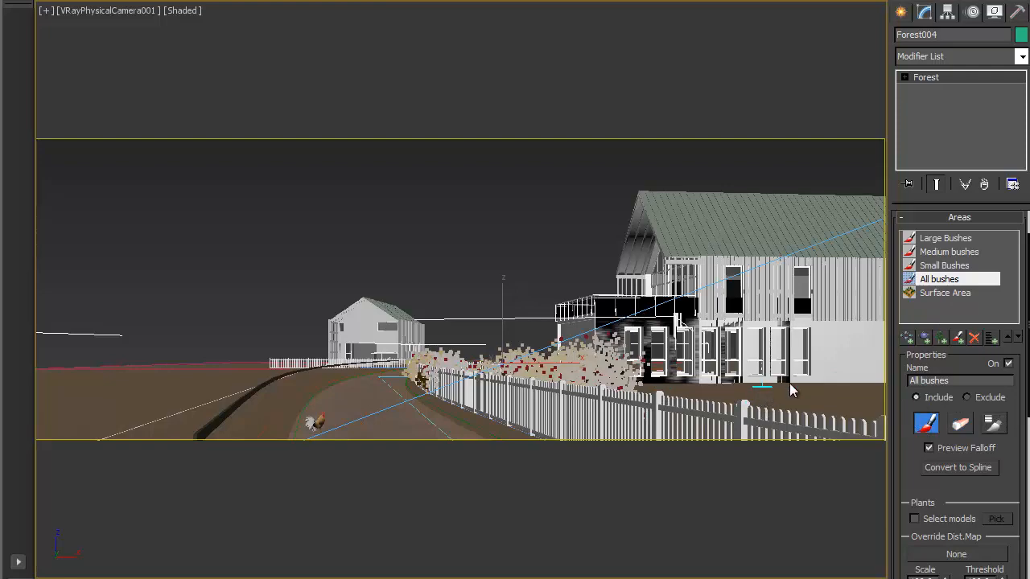
key("p")
middle_click_drag(678, 276, 649, 330, "alt")
key("shift+f")
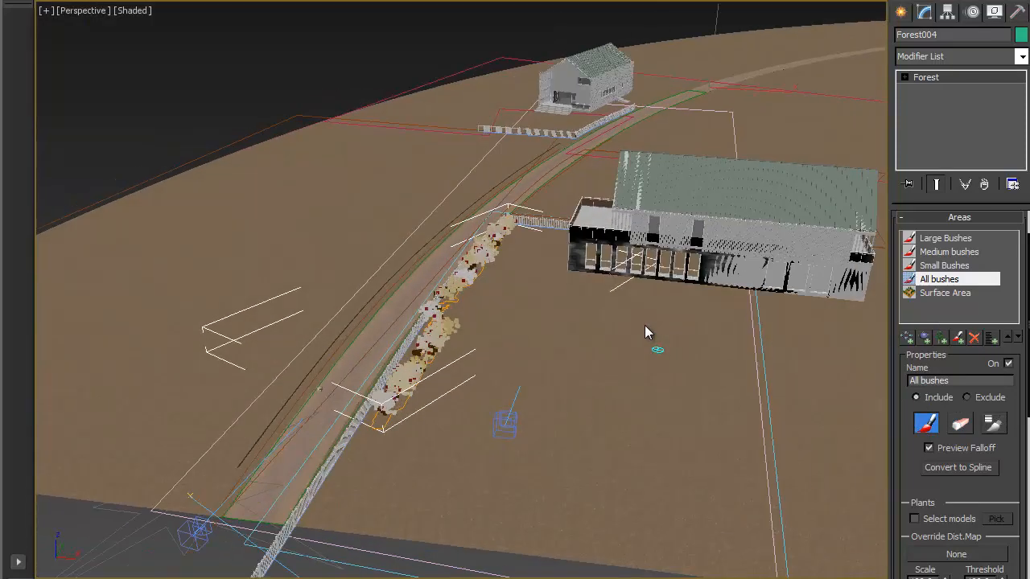
middle_click_drag(697, 291, 575, 318)
scroll(575, 318, "up", 4)
scroll(464, 352, "up", 2)
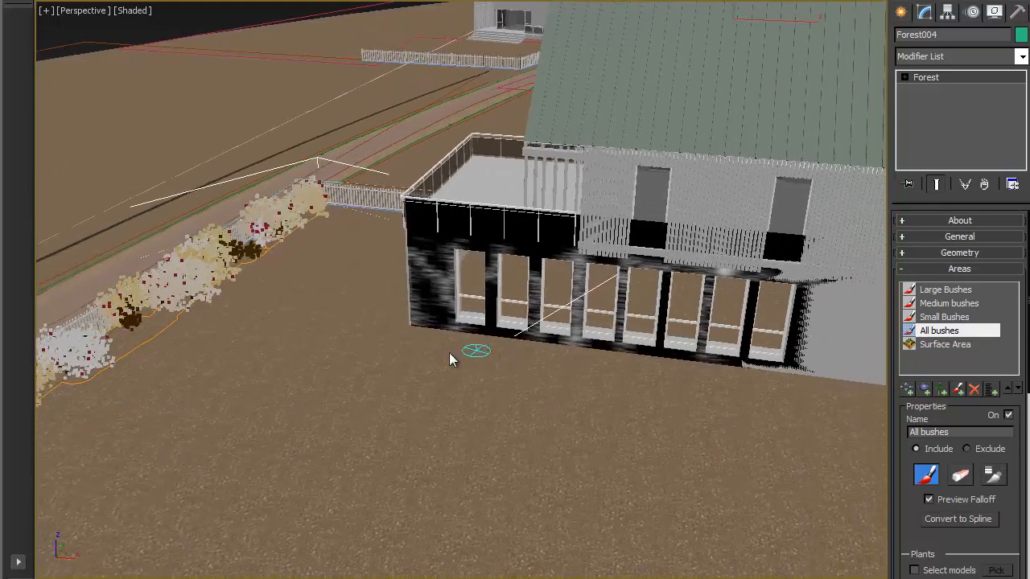
left_click_drag(418, 333, 537, 354)
left_click_drag(618, 364, 658, 376)
left_click_drag(772, 375, 706, 386)
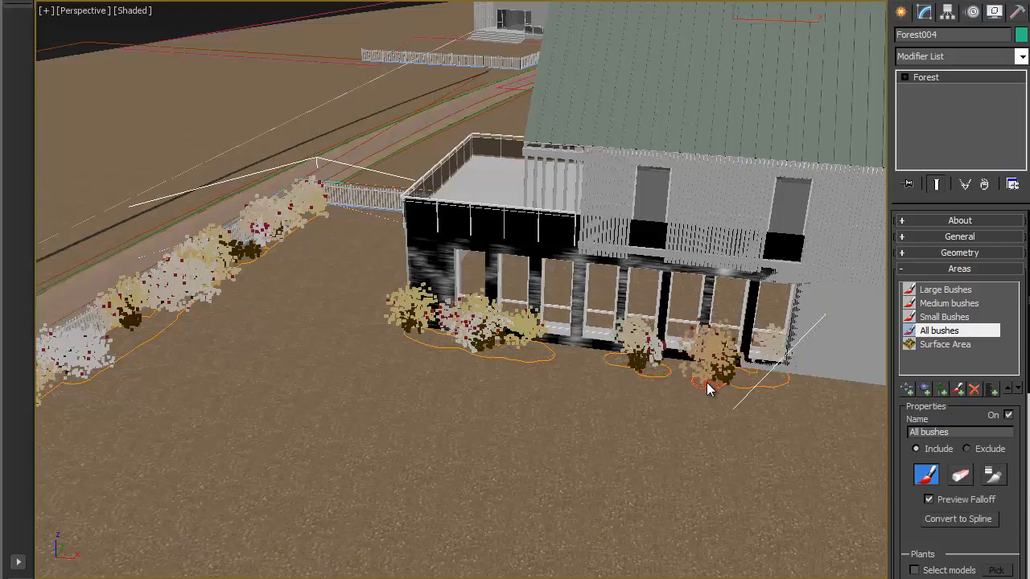
Paint All bushes clusters around the house corner and along the plain wall below the terrace
mouse_move(457, 374)
middle_mouse_down("alt")
mouse_move(297, 393)
mouse_move(502, 384)
middle_mouse_up("alt")
left_click_drag(452, 409, 341, 397)
left_click_drag(250, 382, 244, 377)
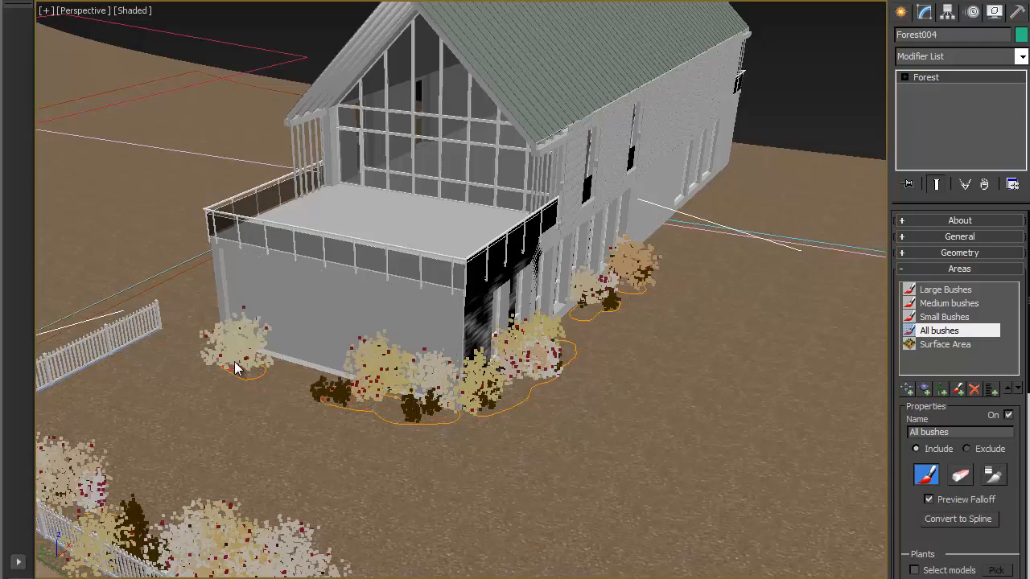
Paint the Small Bushes area along the fence beyond the near end of the mixed bushes, and view it through VRayPhysicalCamera001
middle_click_drag(611, 447, 387, 297)
scroll(559, 433, "down", 5)
middle_click_drag(559, 432, 322, 445, "alt")
middle_click_drag(314, 447, 736, 372)
scroll(448, 343, "up", 3)
middle_click_drag(347, 327, 506, 319)
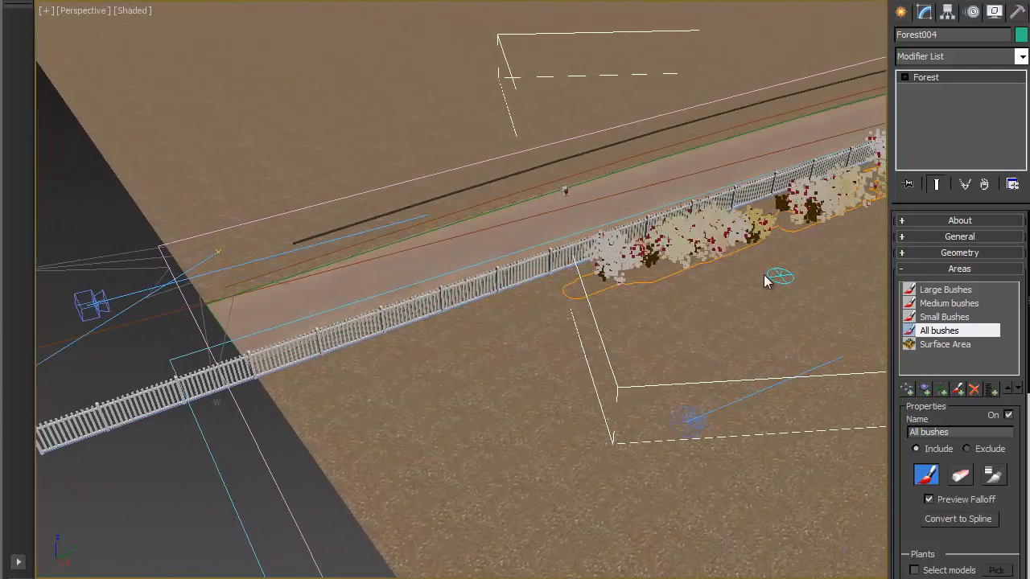
right_click(398, 318)
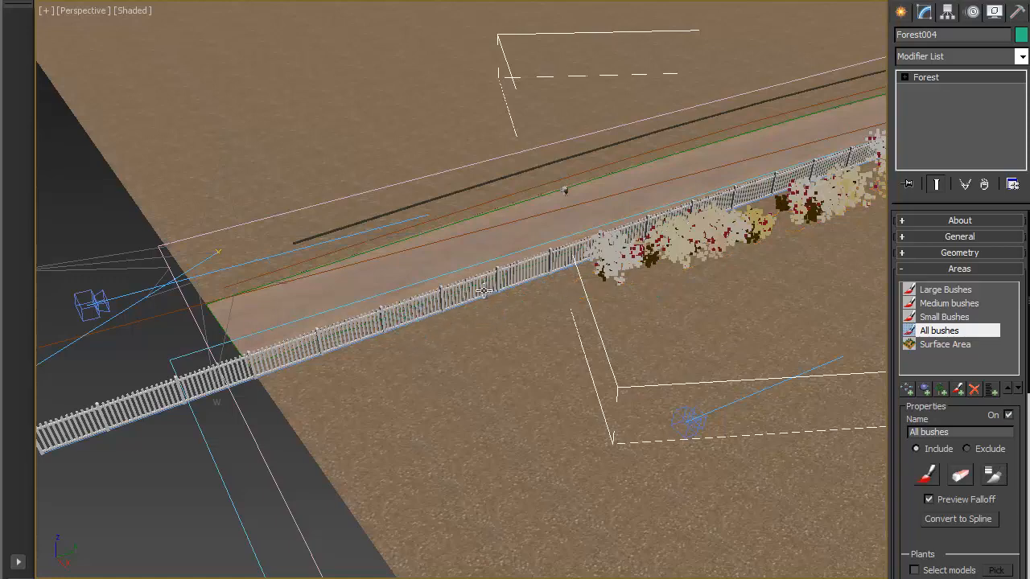
middle_click_drag(457, 287, 504, 275)
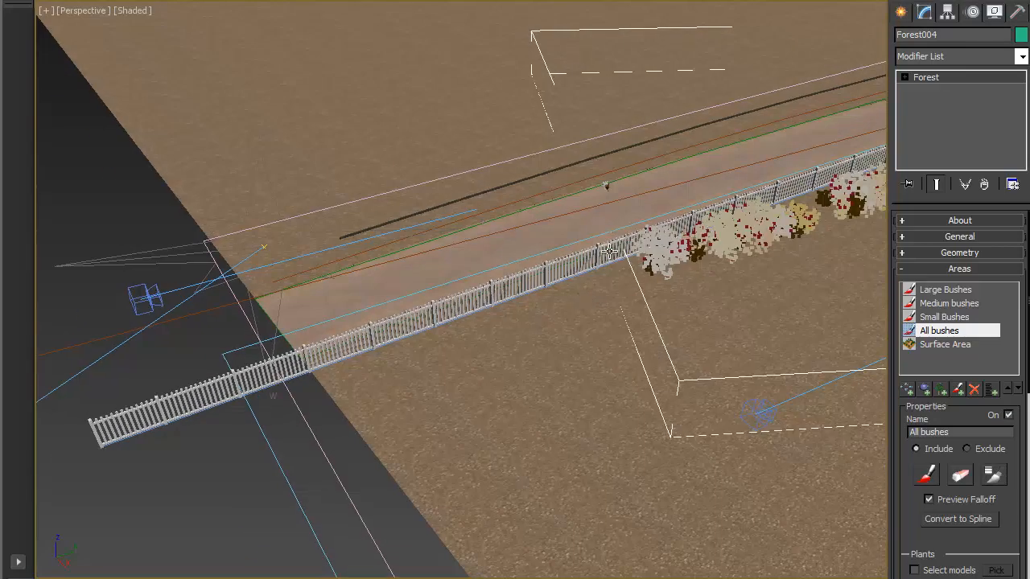
left_click(952, 319)
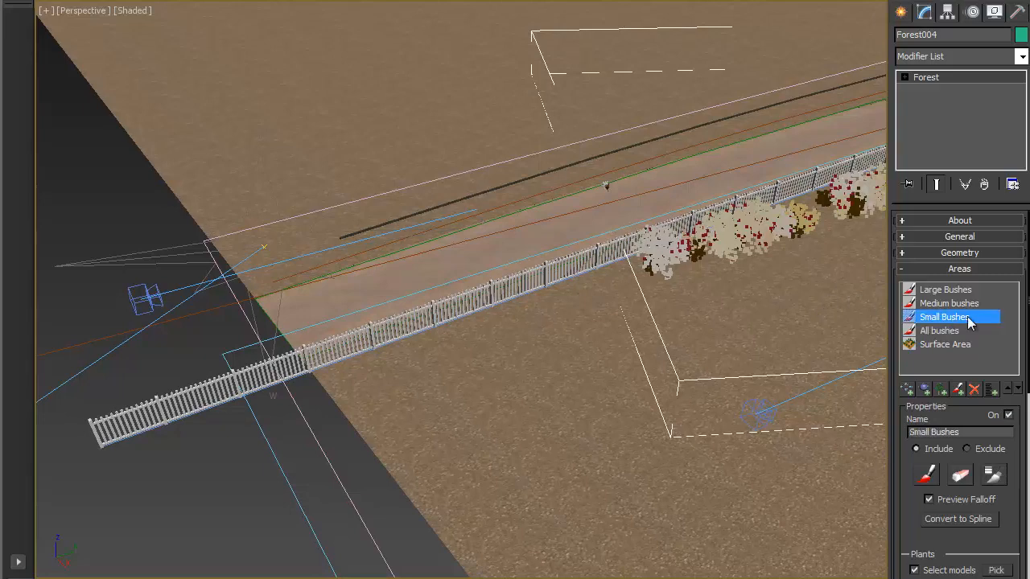
left_click(926, 478)
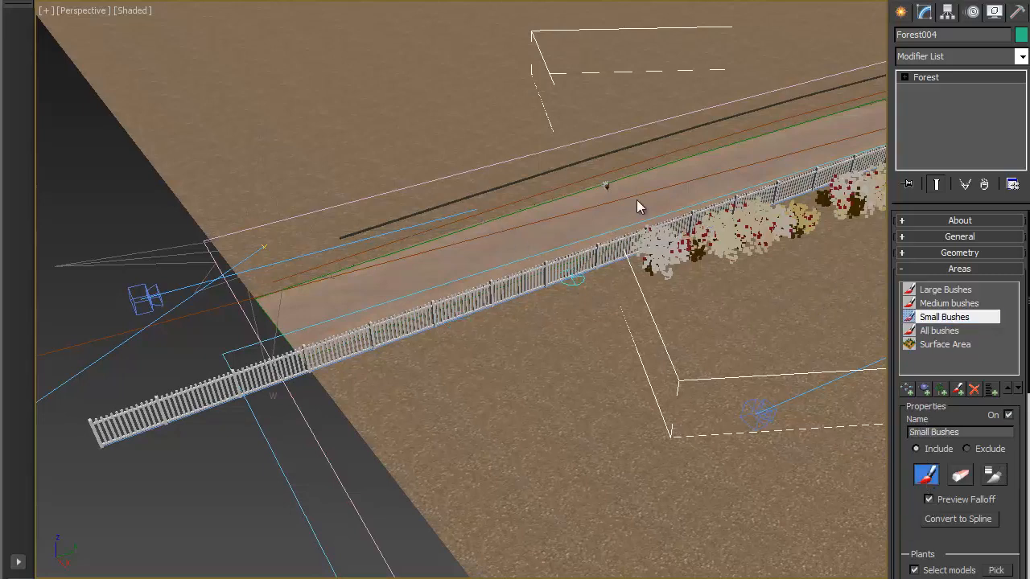
mouse_move(574, 292)
left_mouse_down()
mouse_move(624, 276)
mouse_move(463, 332)
left_mouse_up()
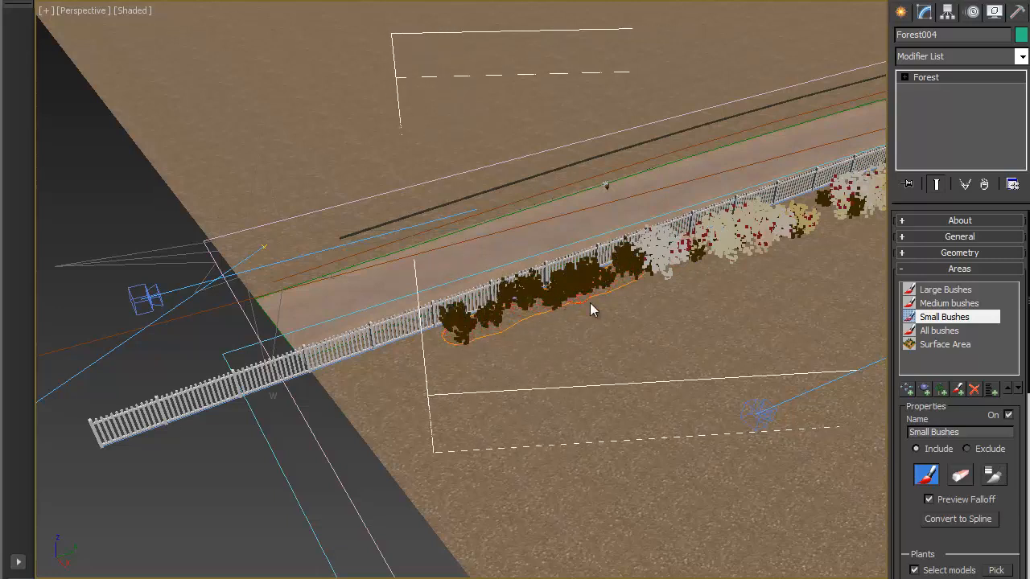
key("c")
double_click(488, 186)
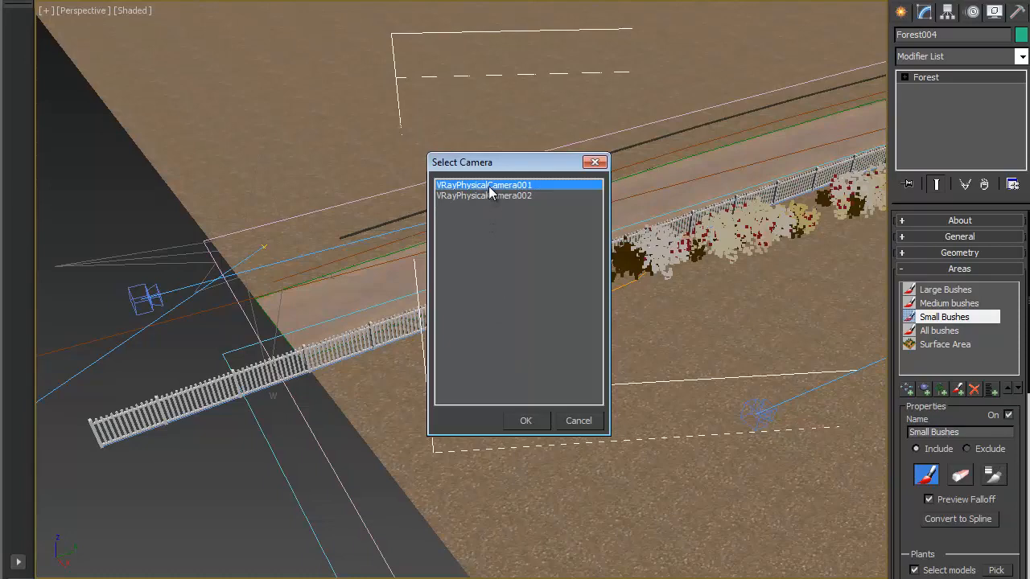
left_click_drag(855, 506, 805, 494)
Paint a spot of the Medium bushes area behind the nearest fence section in the camera view
left_click(933, 304)
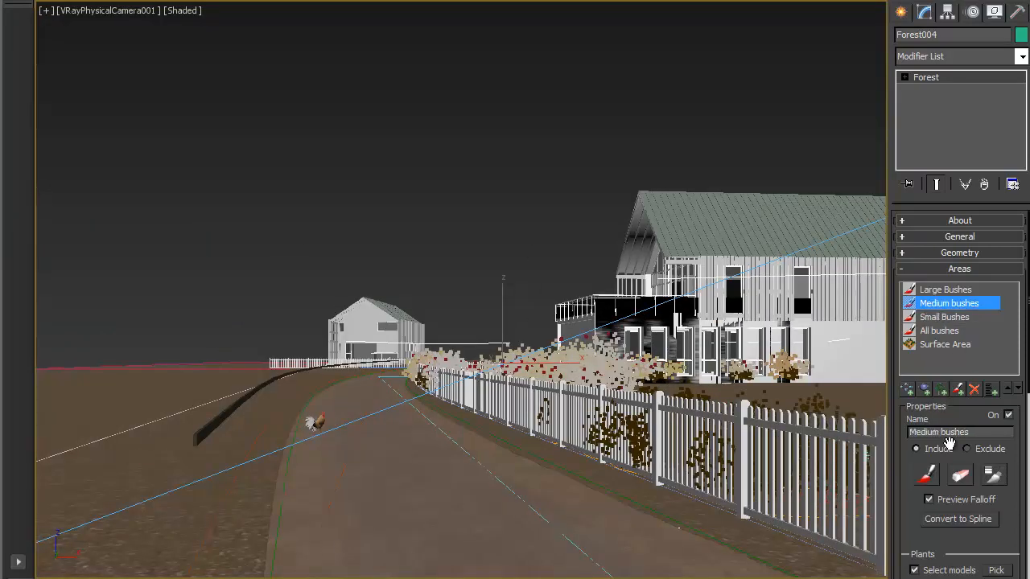
left_click(927, 476)
left_click(840, 527)
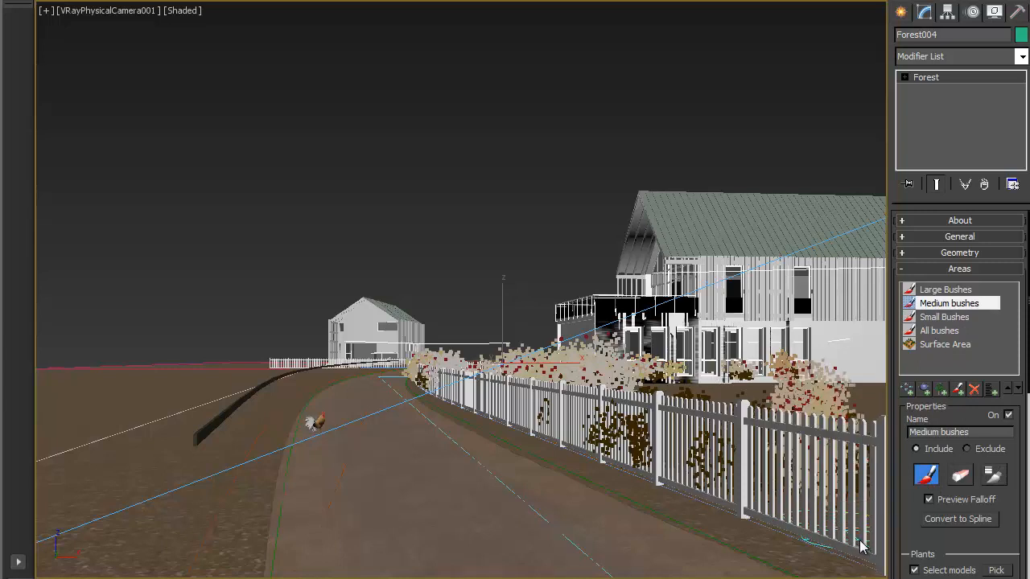
Paint a spot of the Large Bushes area behind the nearest fence section, and restore the safe frame
left_click(946, 292)
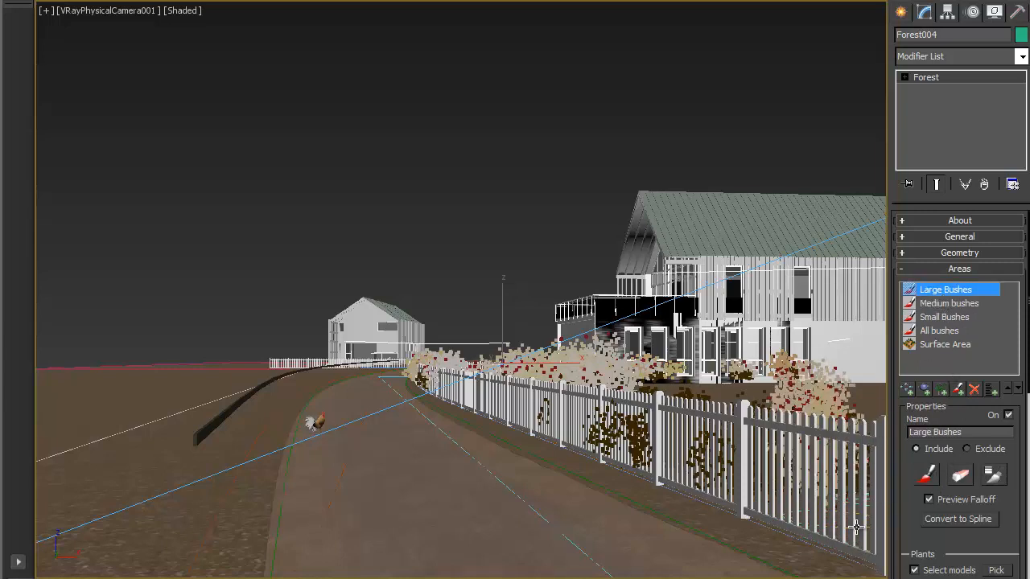
key("shift+f")
left_click(860, 435)
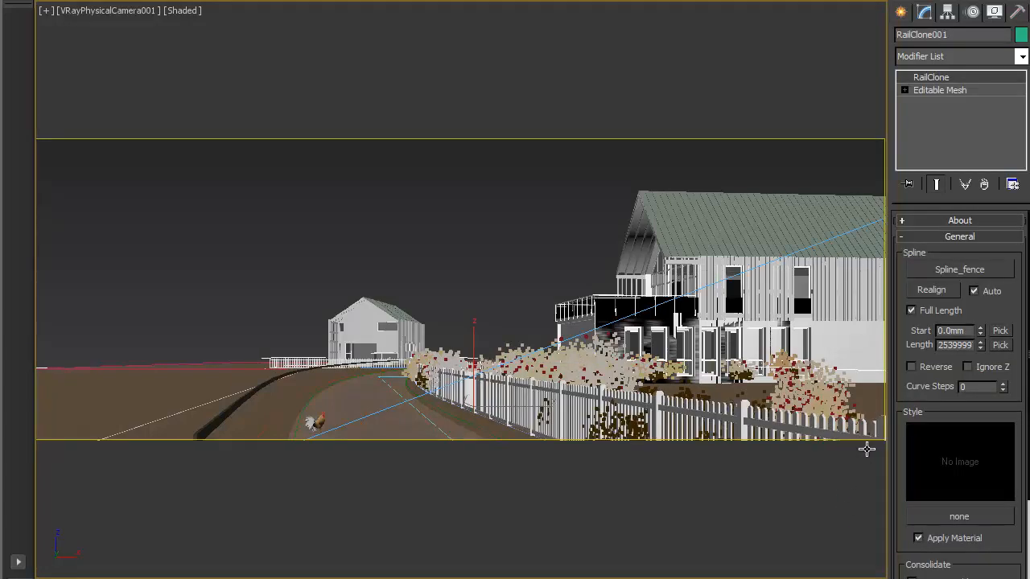
key("shift+f")
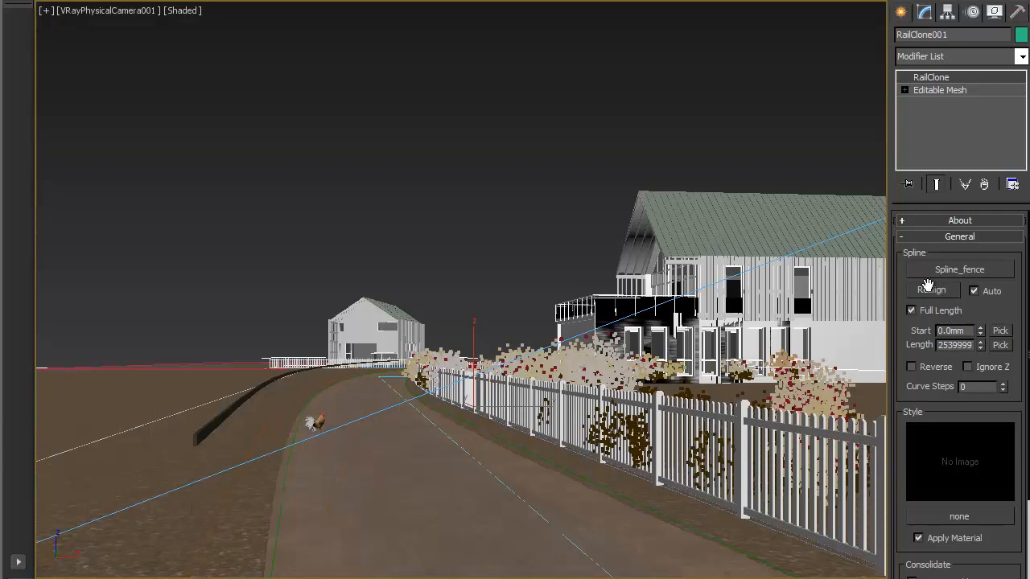
left_click(801, 392)
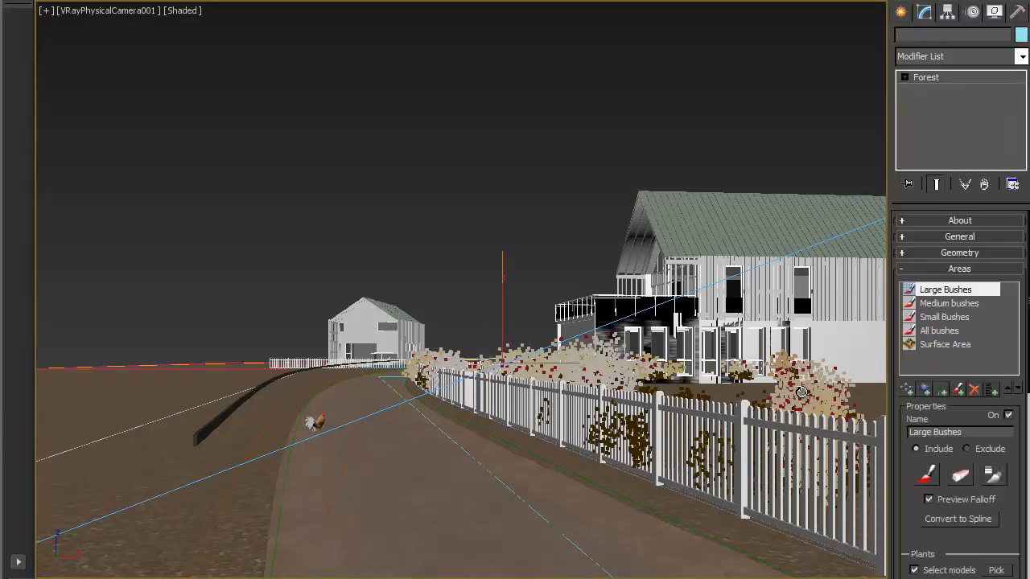
left_click(855, 544)
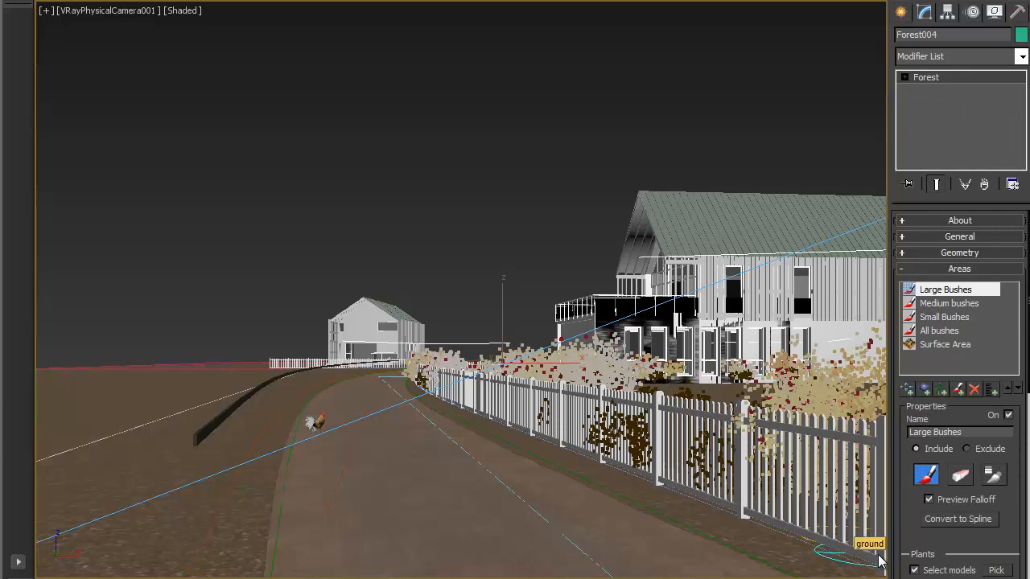
key("shift+f")
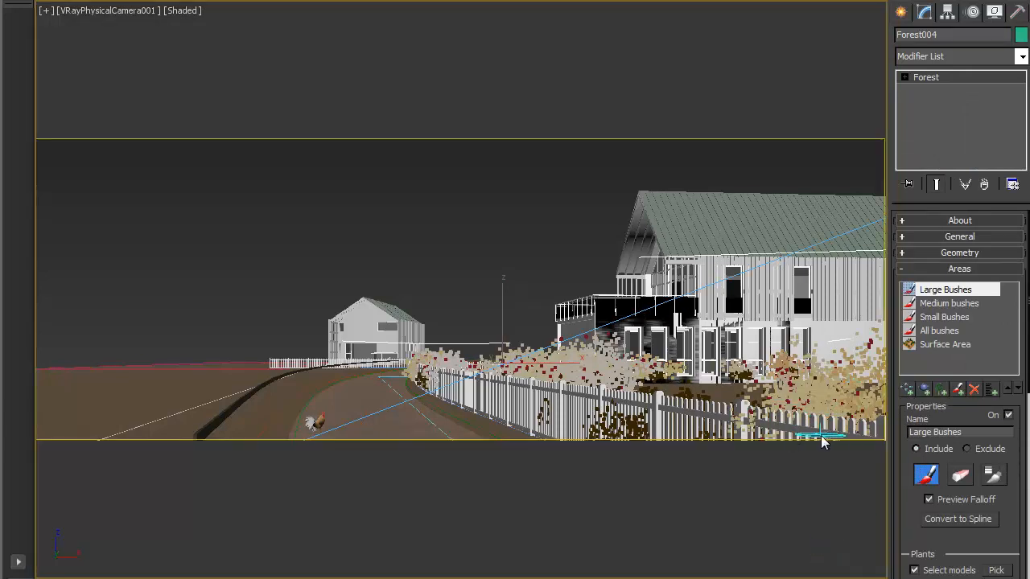
Erase the Medium bushes spot behind the nearest fence section
left_click(930, 309)
left_click(961, 477)
key("shift+f")
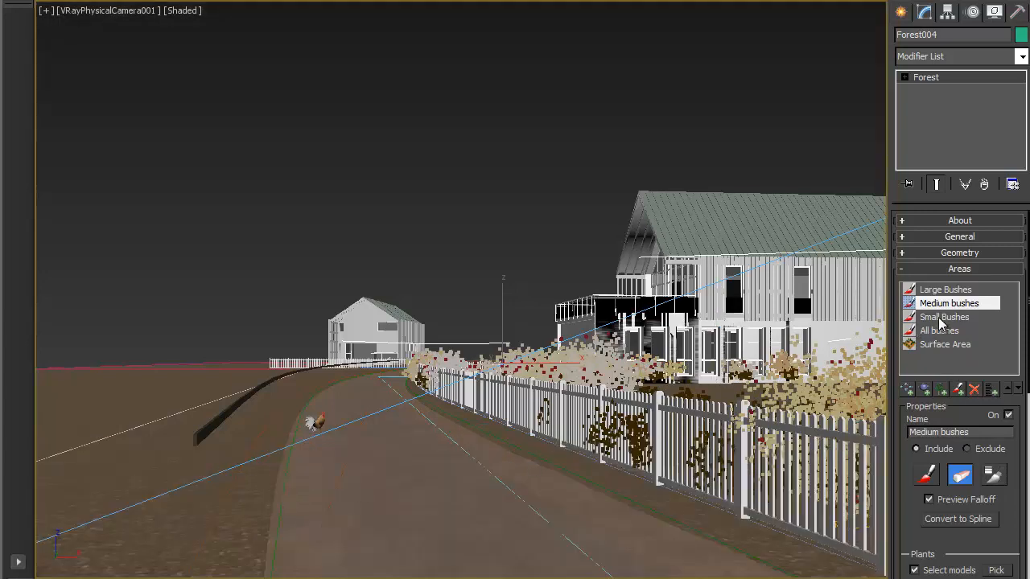
key("shift+f")
mouse_move(248, 511)
left_mouse_down()
mouse_move(263, 457)
mouse_move(283, 462)
left_mouse_up()
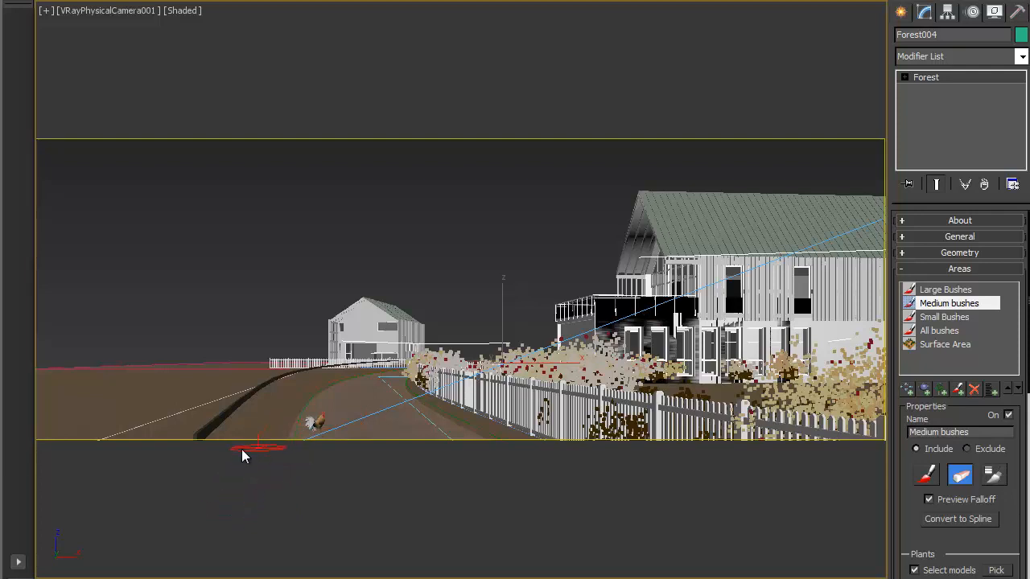
left_click_drag(226, 484, 260, 492)
key("shift+f")
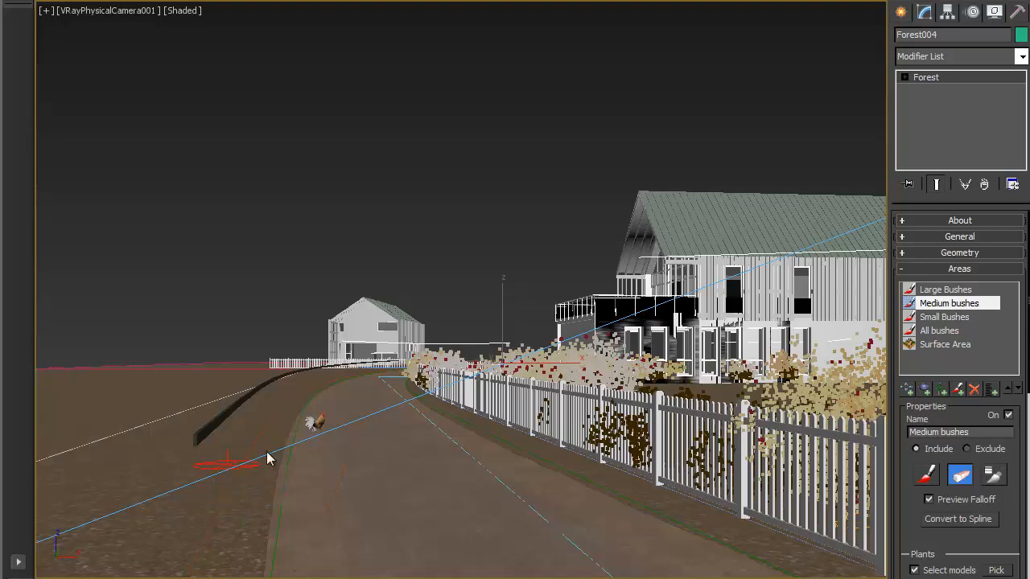
Paint a spot of the Medium bushes area on the ground across the road from the fence
left_click(926, 475)
mouse_move(221, 494)
left_mouse_down()
mouse_move(218, 506)
mouse_move(269, 521)
left_mouse_up()
key("shift+f")
key("ctrl+x")
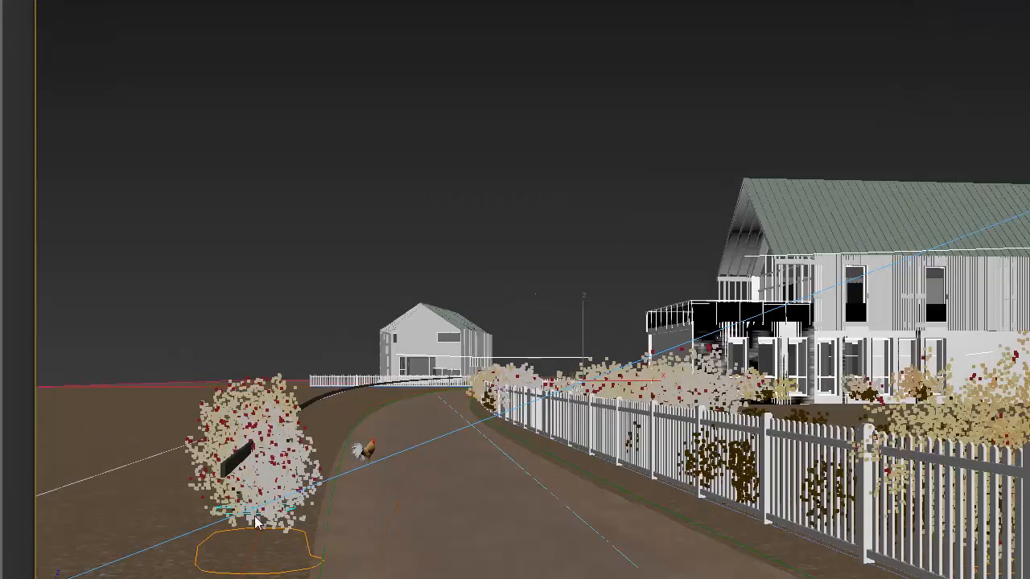
key("ctrl+x")
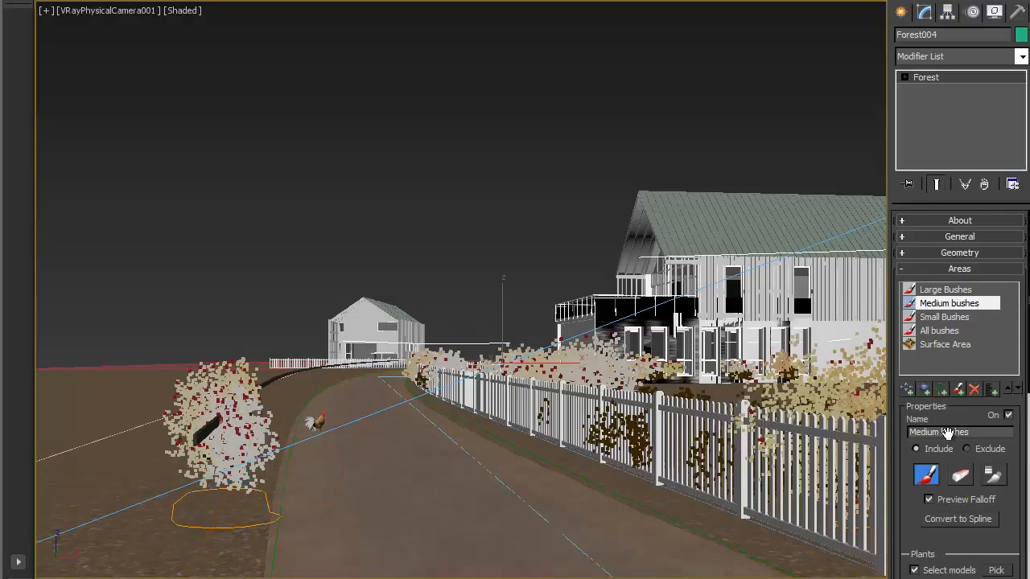
Erase the Medium bushes spot across the road from the fence
left_click(943, 318)
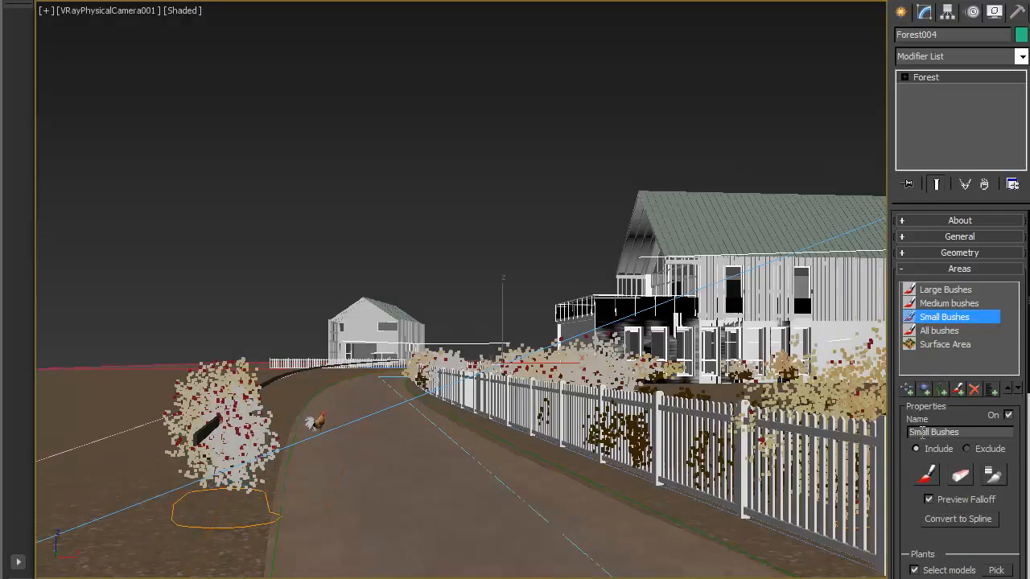
left_click(937, 303)
left_click(960, 476)
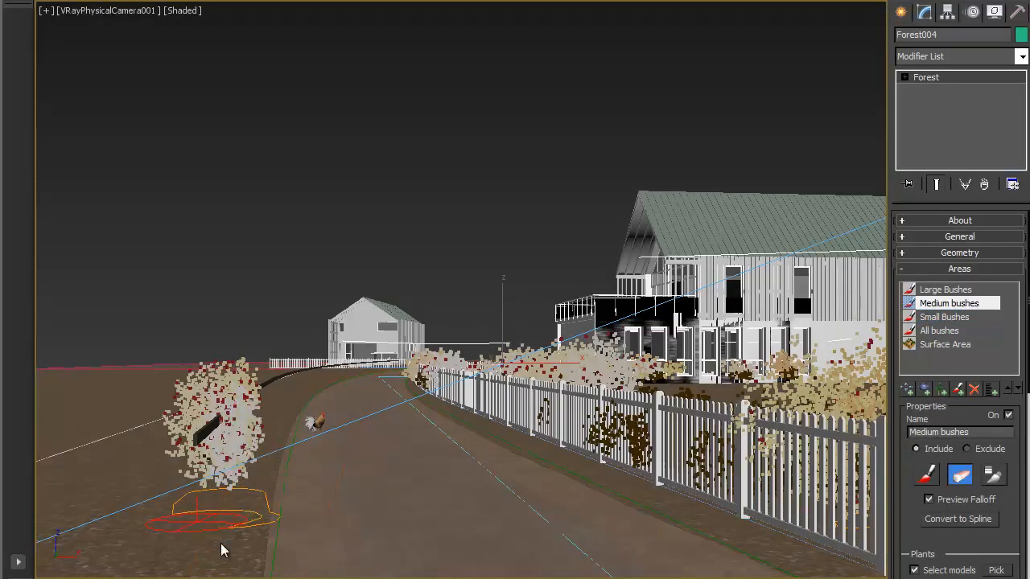
left_click(210, 498)
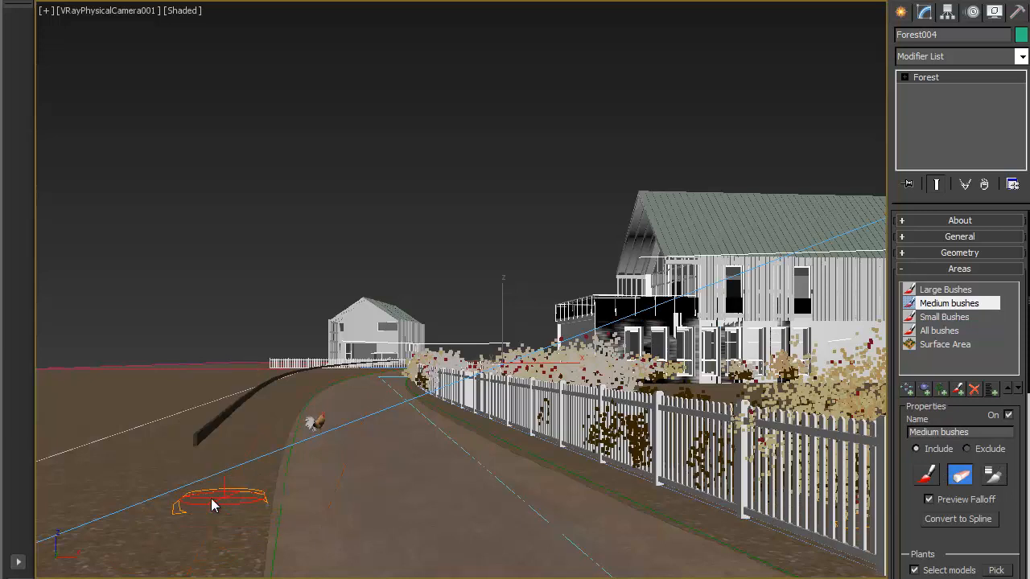
Paint a spot of the Small Bushes area across the road from the fence in the camera view, and restore the safe frame
left_click(917, 318)
left_click(925, 474)
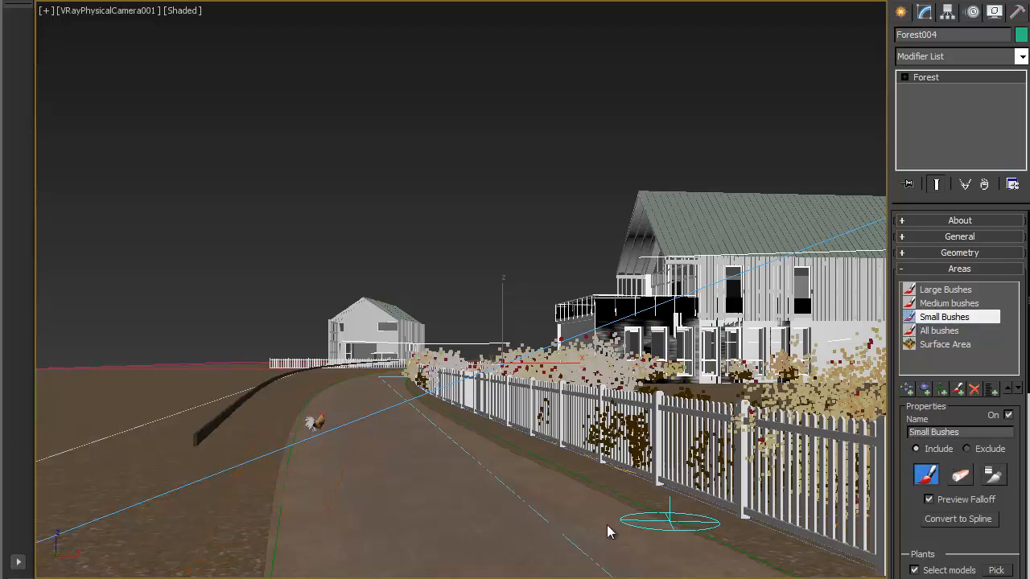
left_click(237, 521)
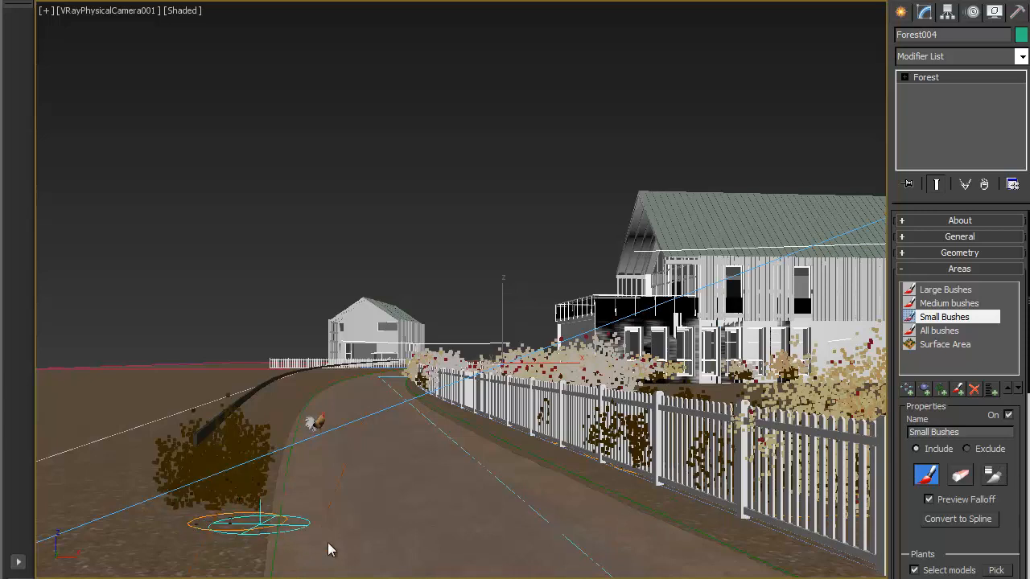
key("shift+f")
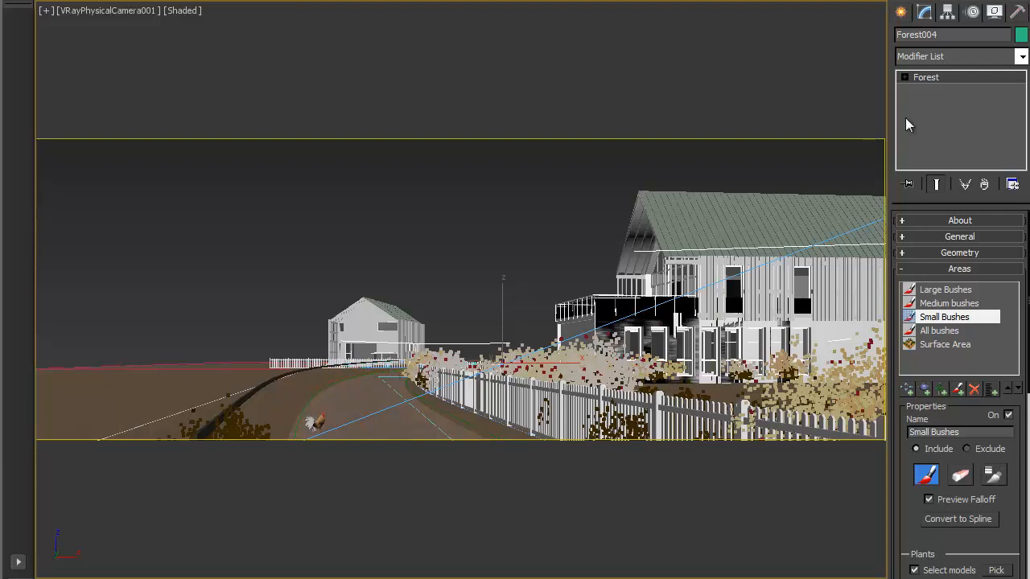
Paint the All bushes area in perspective along the road verge just outside the fence corner of the distant house
left_click(937, 331)
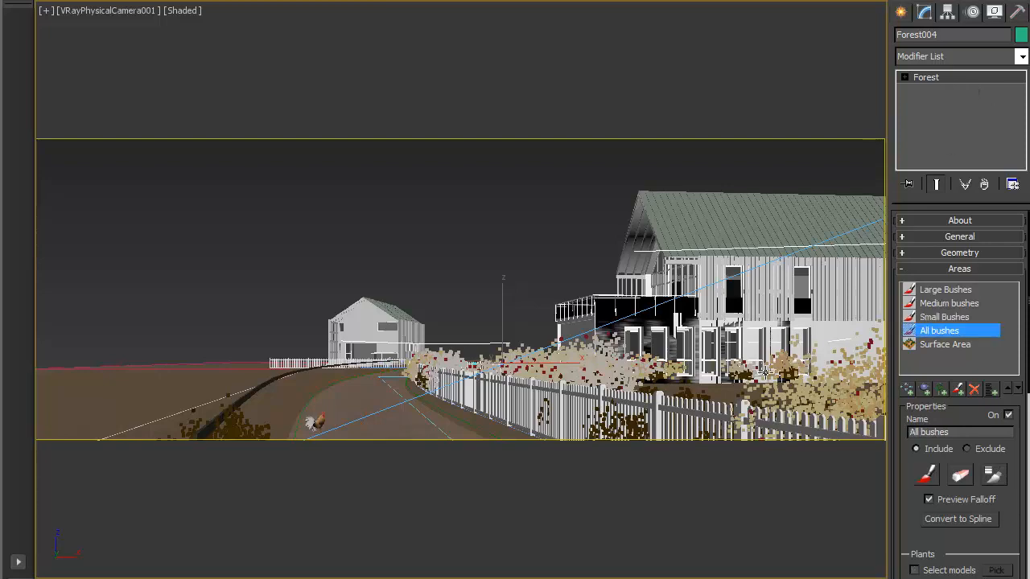
key("p")
middle_click_drag(728, 398, 442, 313, "alt")
scroll(426, 323, "up", 3)
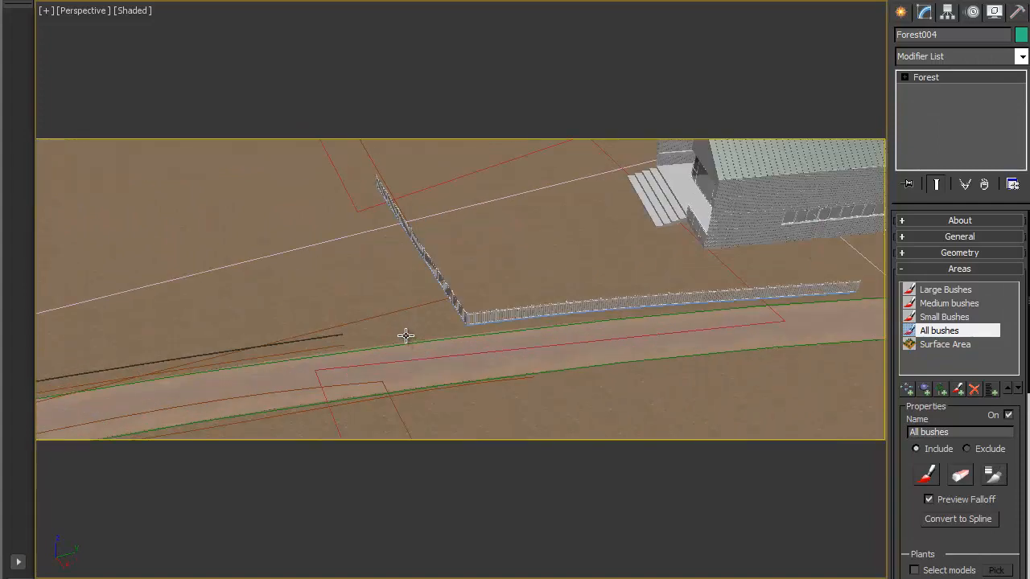
scroll(378, 350, "up", 2)
middle_click_drag(310, 382, 346, 369)
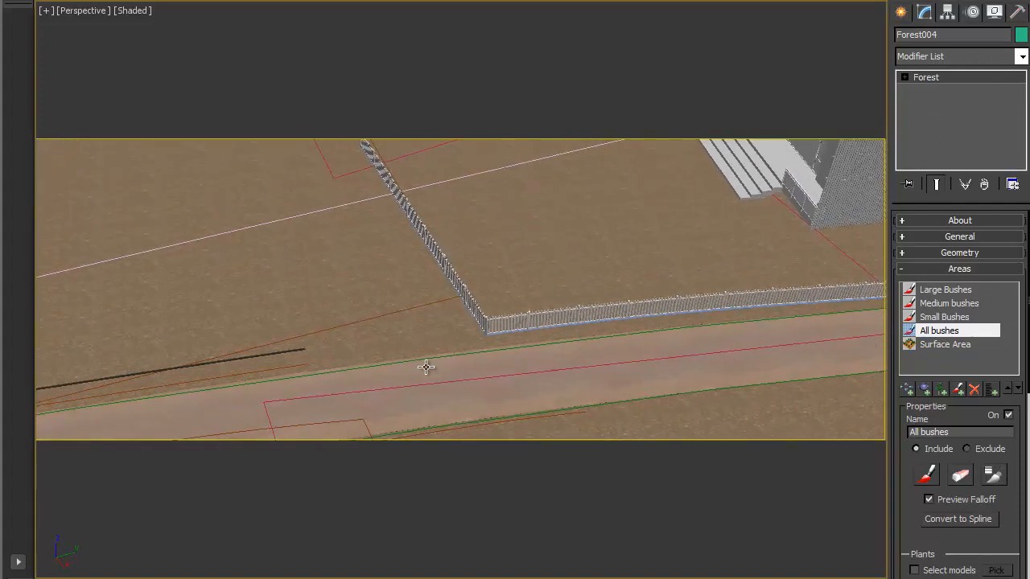
left_click(925, 475)
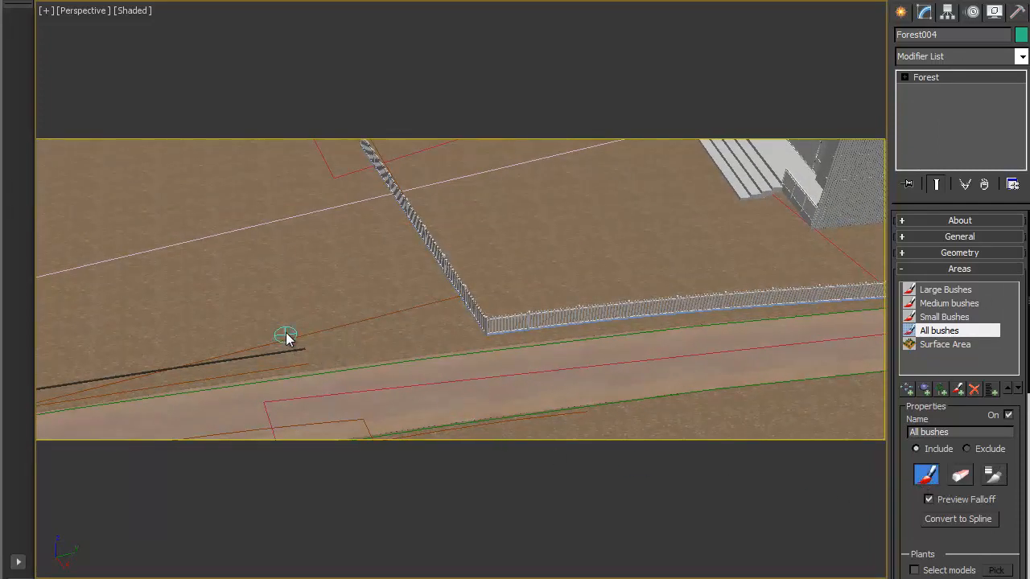
left_click(320, 361)
mouse_move(386, 356)
left_mouse_down()
mouse_move(402, 346)
mouse_move(405, 322)
mouse_move(397, 358)
mouse_move(436, 312)
mouse_move(448, 350)
left_mouse_up()
Paint All bushes from the far end of the distant house's fence to its steps, and between the house corner and the roadside fence
middle_click_drag(541, 248, 589, 368)
mouse_move(430, 279)
left_mouse_down()
mouse_move(501, 236)
mouse_move(470, 260)
mouse_move(644, 190)
mouse_move(732, 225)
mouse_move(668, 170)
mouse_move(528, 230)
left_mouse_up()
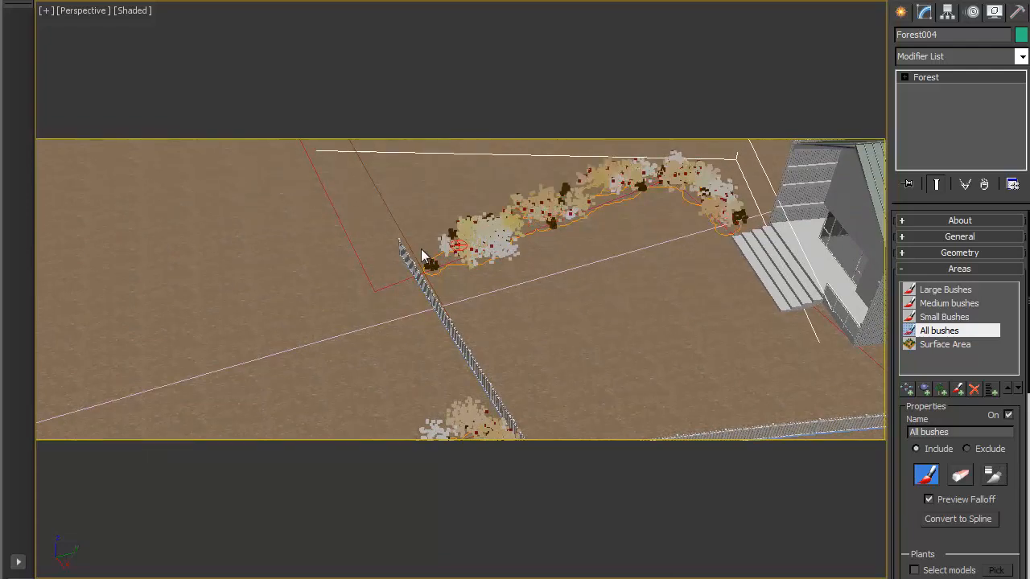
left_click_drag(430, 249, 432, 263)
middle_click_drag(678, 344, 593, 310)
left_click_drag(827, 354, 772, 321)
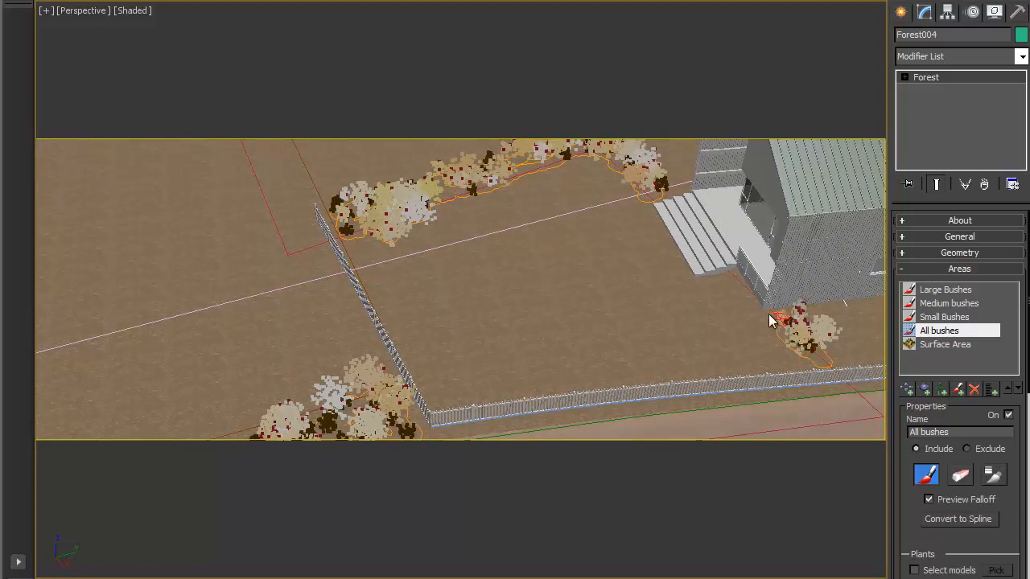
Paint a small patch of All bushes at the main house's corner beyond the end of the cross fence
scroll(592, 355, "down", 10)
mouse_move(362, 354)
middle_mouse_down()
mouse_move(504, 240)
mouse_move(489, 372)
mouse_move(536, 324)
middle_mouse_up()
scroll(588, 280, "up", 8)
middle_click_drag(591, 286, 470, 228)
middle_click_drag(475, 316, 515, 432)
middle_click_drag(523, 257, 618, 346)
left_click_drag(547, 235, 574, 232)
Paint a single All bushes spot across the road from the main house's fence, and view the scene through VRayPhysicalCamera001
middle_click_drag(486, 269, 483, 232, "alt")
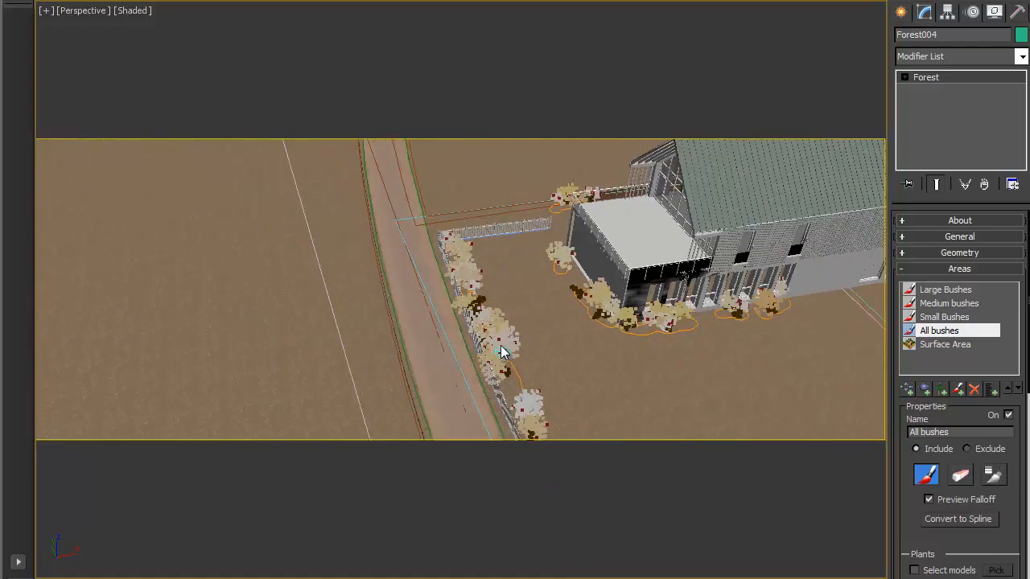
middle_click_drag(511, 350, 410, 271, "alt")
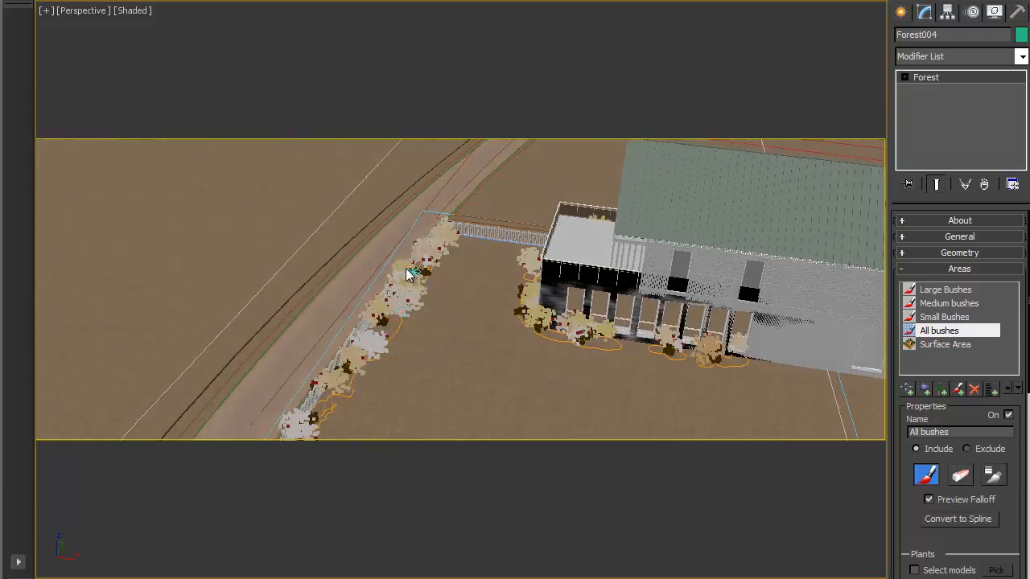
left_click(368, 232)
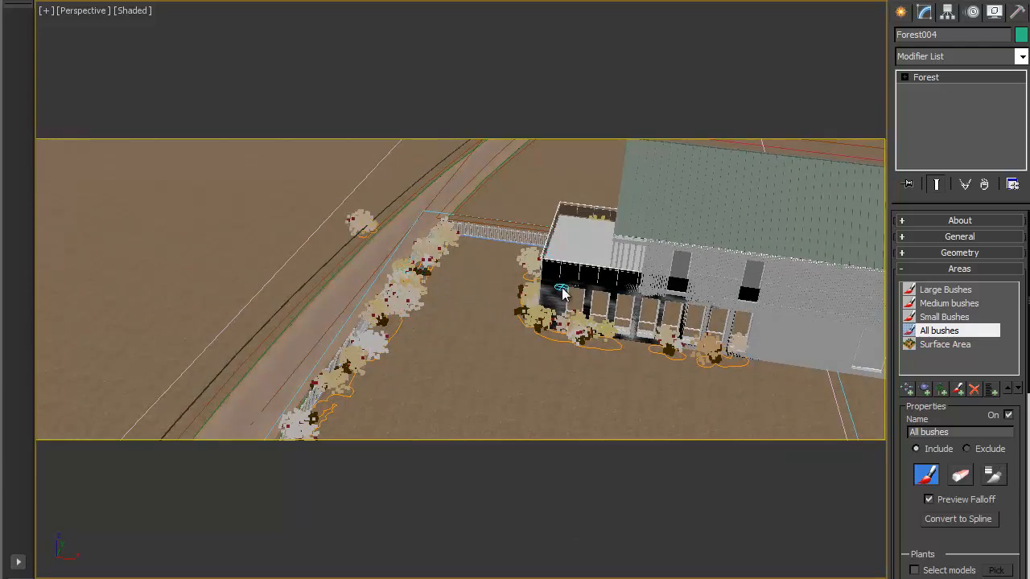
middle_click_drag(562, 290, 579, 260, "alt")
key("c")
left_click(483, 187)
double_click(483, 187)
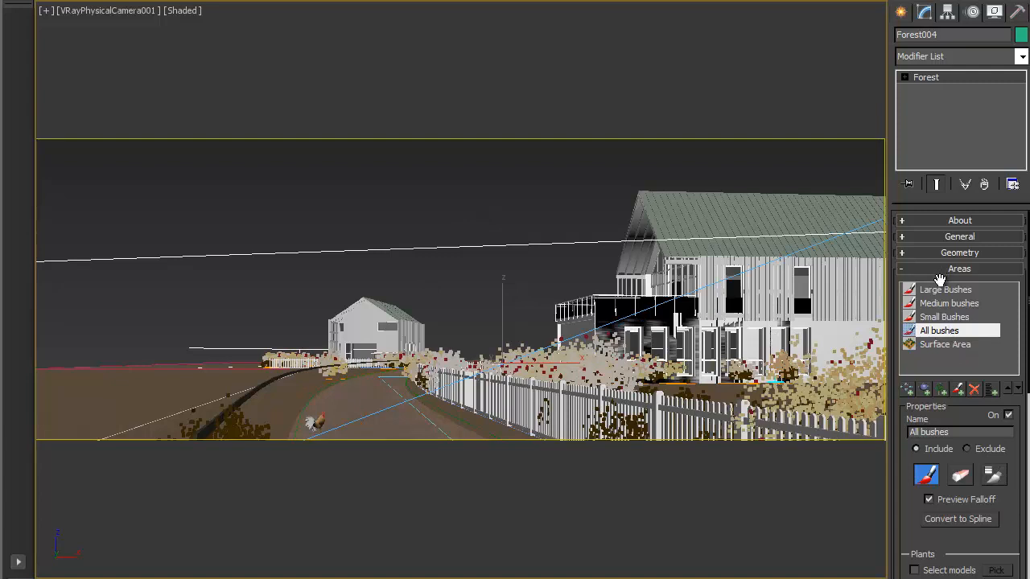
Set the Scale of the All bushes area to 95 %
left_click_drag(1006, 510, 1012, 278)
left_click_drag(946, 426, 936, 427)
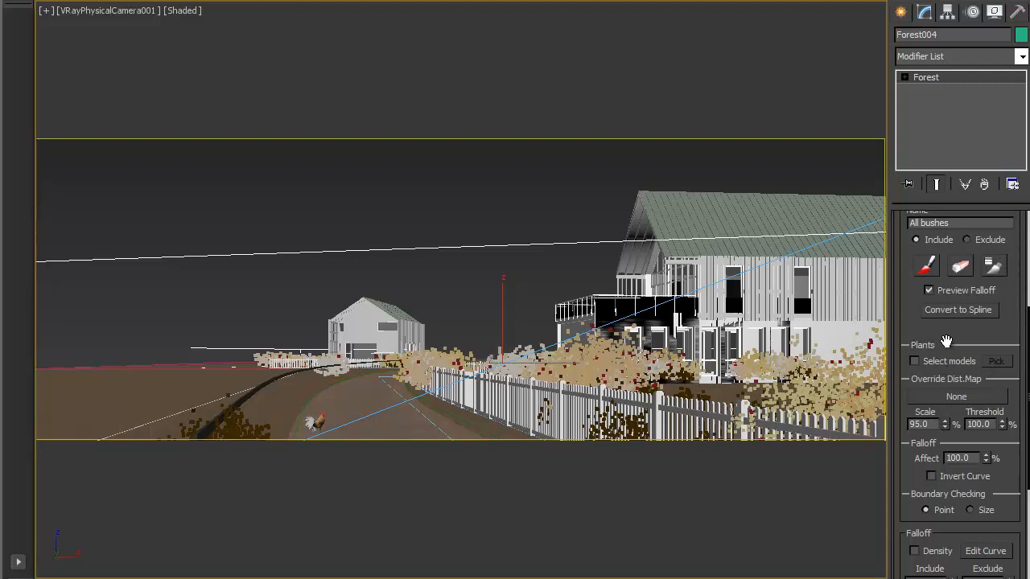
scroll(945, 342, "down", 3)
scroll(925, 354, "up", 4)
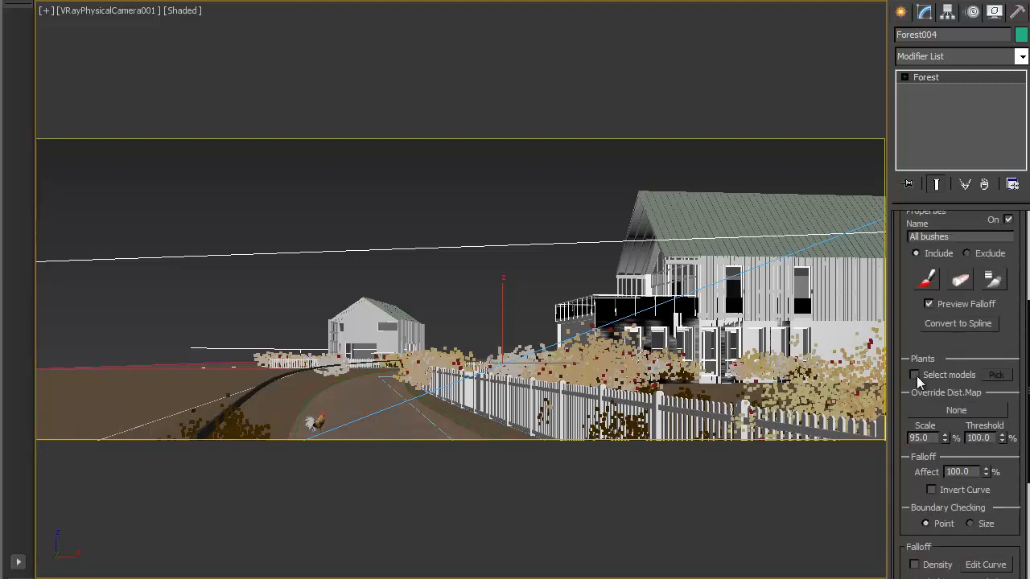
Try limiting the All bushes area to selected plant models, and turn the model selection back off
left_click(915, 374)
left_click(995, 376)
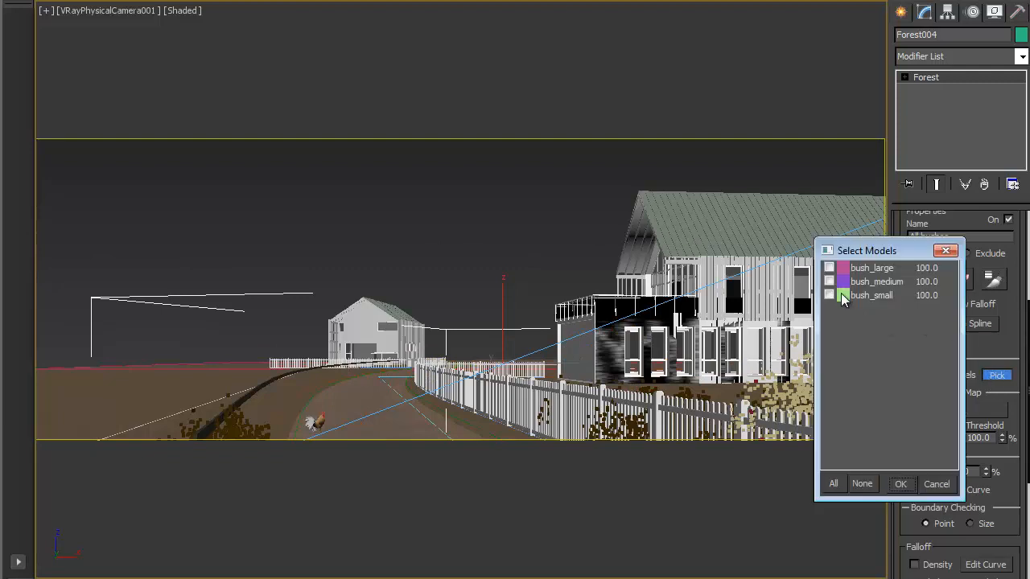
left_click(900, 483)
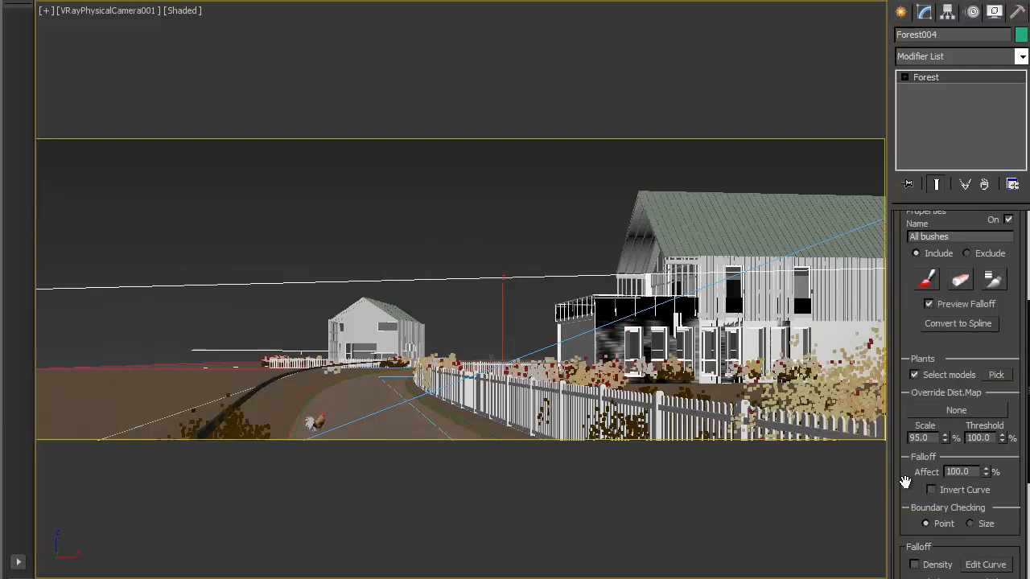
left_click(928, 373)
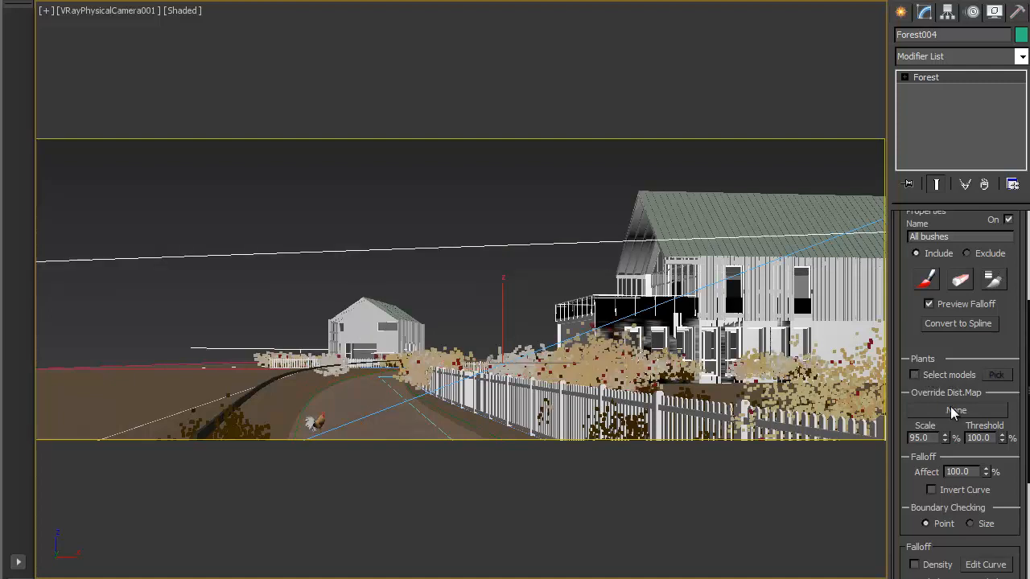